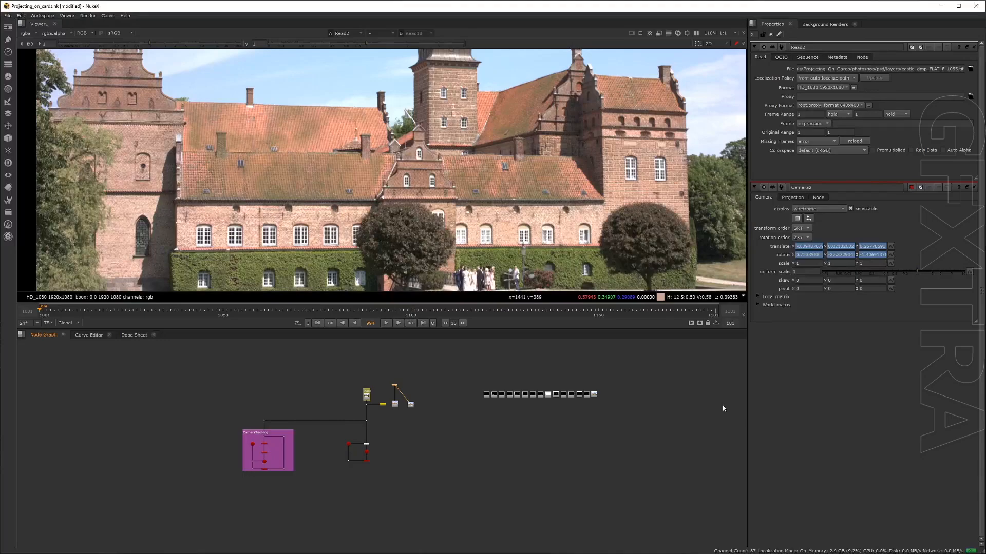
# Select the Scene2 node below the point cloud generator, show it in the 3D view and open its properties.
pyautogui.scroll(8, 485, 419)
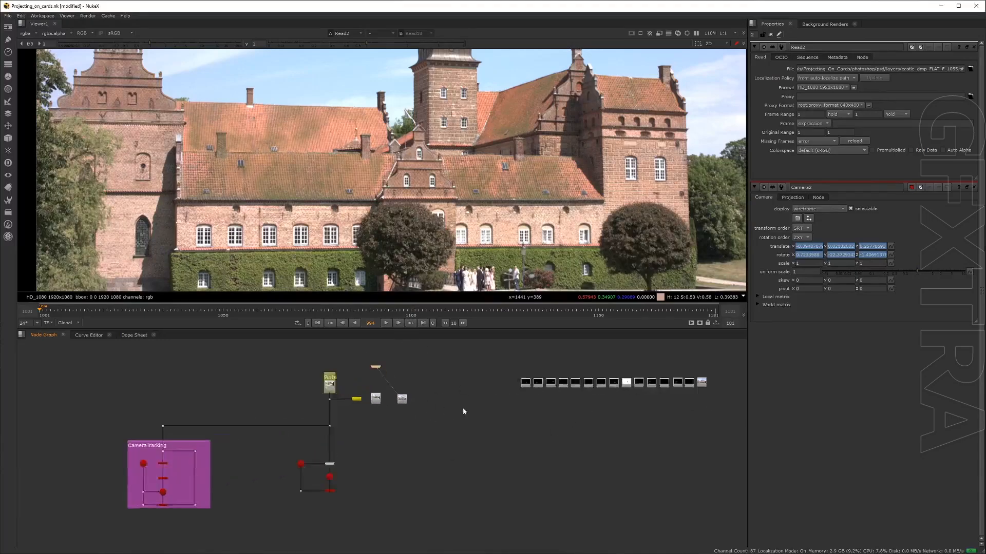
pyautogui.moveTo(425, 414); pyautogui.dragTo(444, 383, button='middle')
pyautogui.scroll(-4, 432, 411)
pyautogui.scroll(8, 375, 465)
pyautogui.moveTo(405, 432); pyautogui.dragTo(402, 426, button='middle')
pyautogui.click(395, 420)
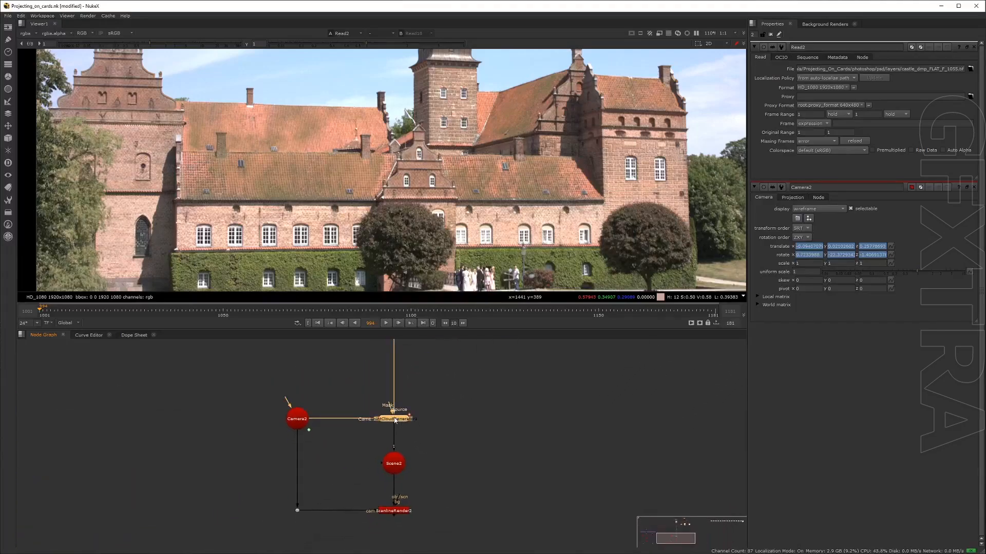
pyautogui.click(395, 465)
pyautogui.press('Tab')
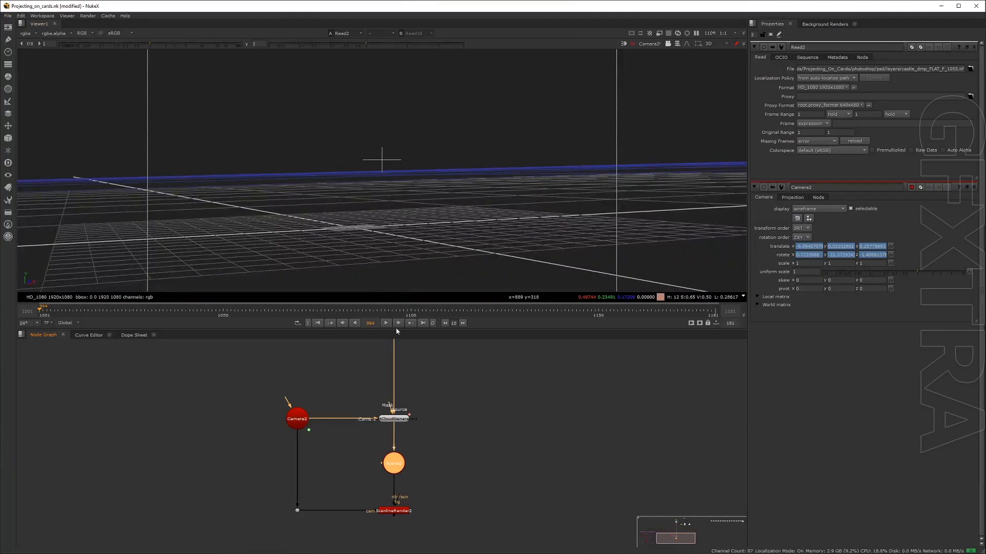
pyautogui.doubleClick(393, 465)
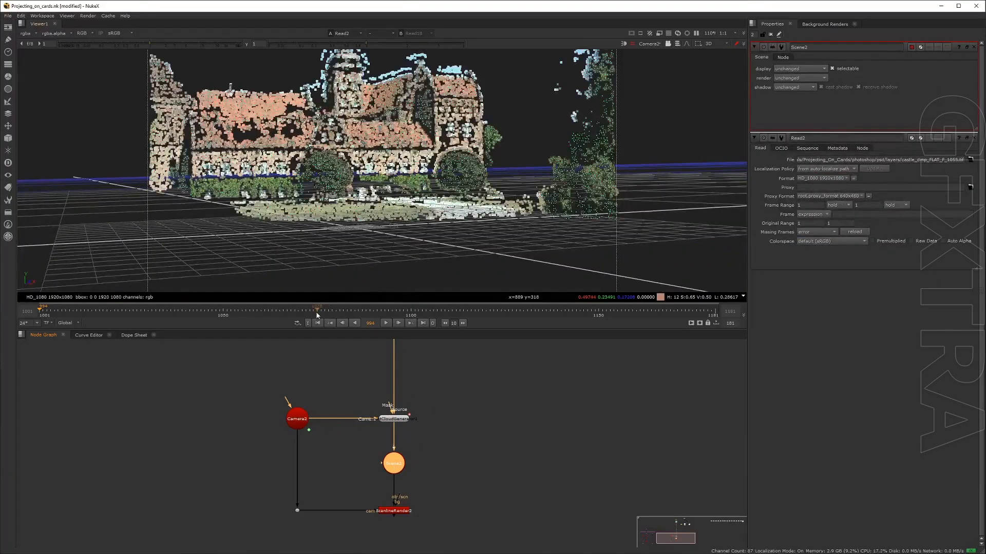
# Scrub the timeline to frame 1045, look at the point cloud through the default camera, and return the viewer to 2D.
pyautogui.moveTo(318, 312); pyautogui.dragTo(234, 330)
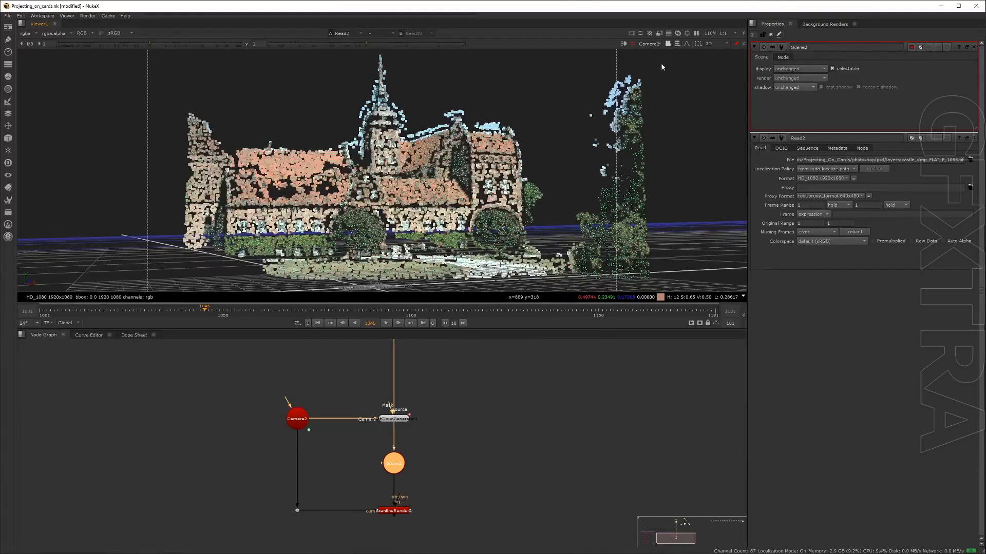
pyautogui.click(650, 44)
pyautogui.click(654, 51)
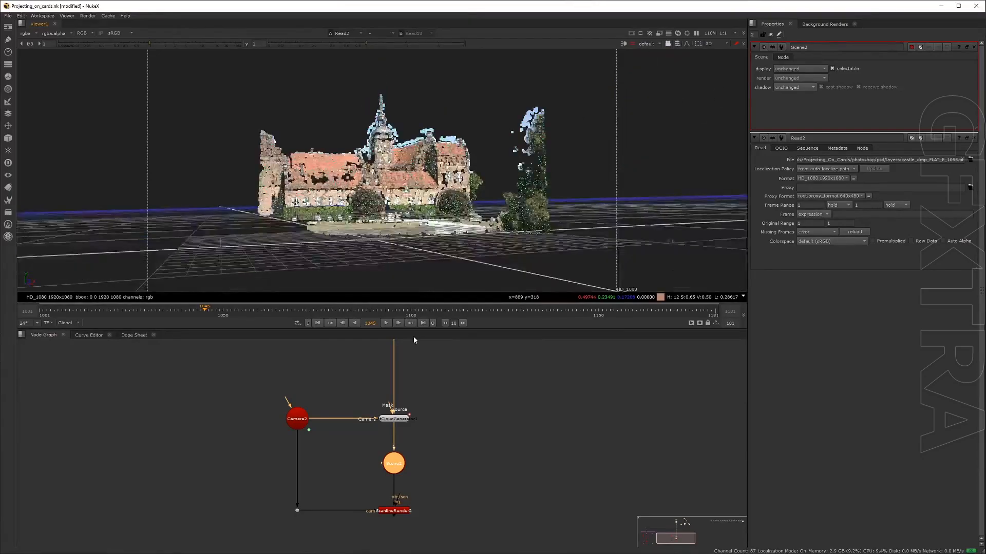
pyautogui.click(431, 447)
pyautogui.press('Tab')
# Connect the castle_01_DIST Read node beside the plate to viewer input 1.
pyautogui.scroll(-4, 453, 405)
pyautogui.moveTo(416, 447); pyautogui.dragTo(311, 552, button='middle')
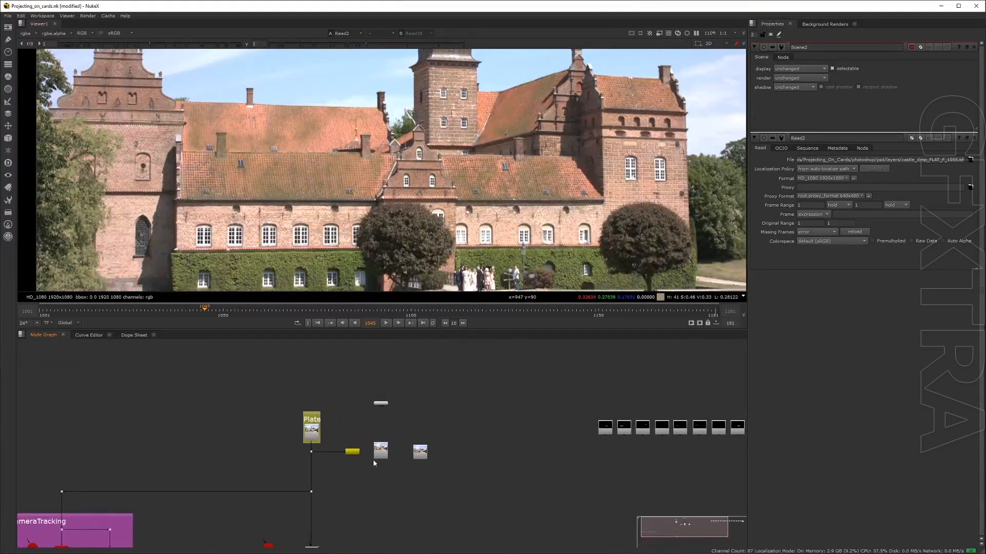
pyautogui.scroll(3, 372, 459)
pyautogui.moveTo(370, 428); pyautogui.dragTo(362, 423, button='middle')
pyautogui.click(367, 437)
pyautogui.press('1')
# Compare the original castle_01_DIST image with the painted castle_dmp_FLAT image by alternating viewer inputs 1 and 2.
pyautogui.click(448, 443)
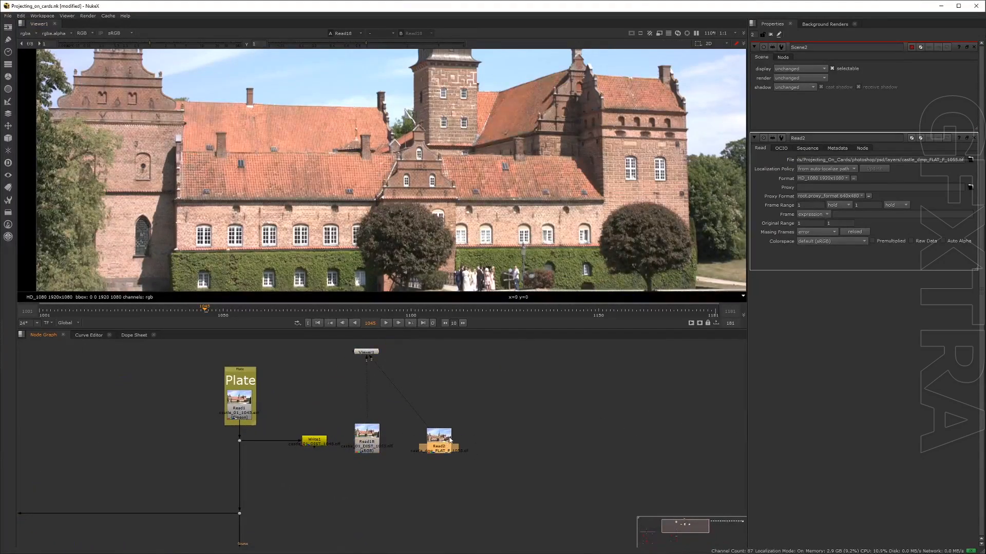
pyautogui.click(406, 446)
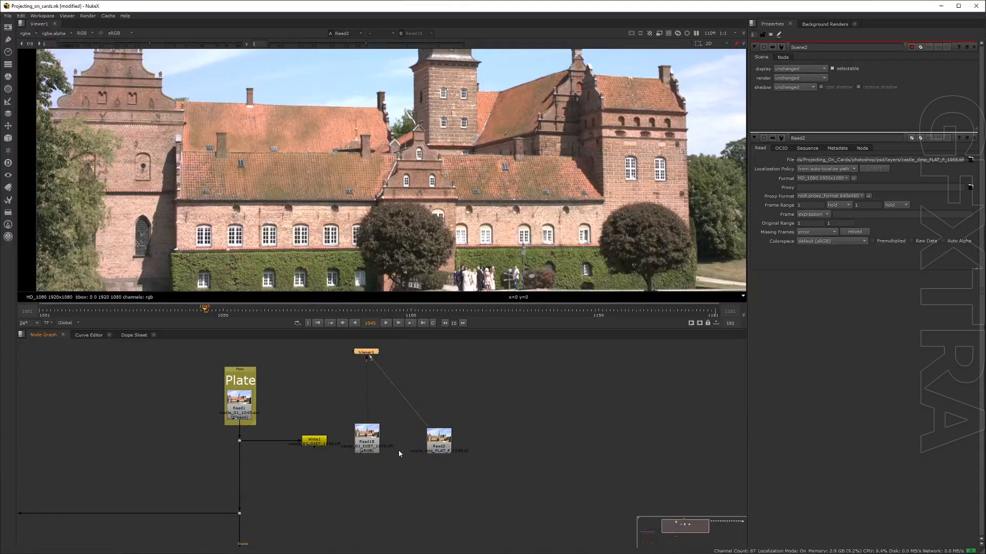
pyautogui.press('2')
pyautogui.press('1')
pyautogui.press('2')
pyautogui.press('1')
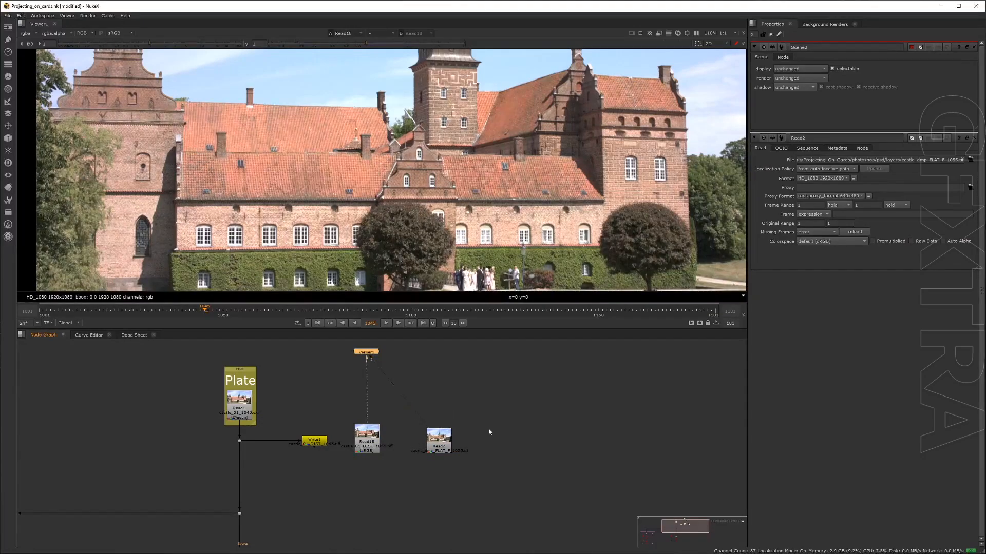
pyautogui.press('2')
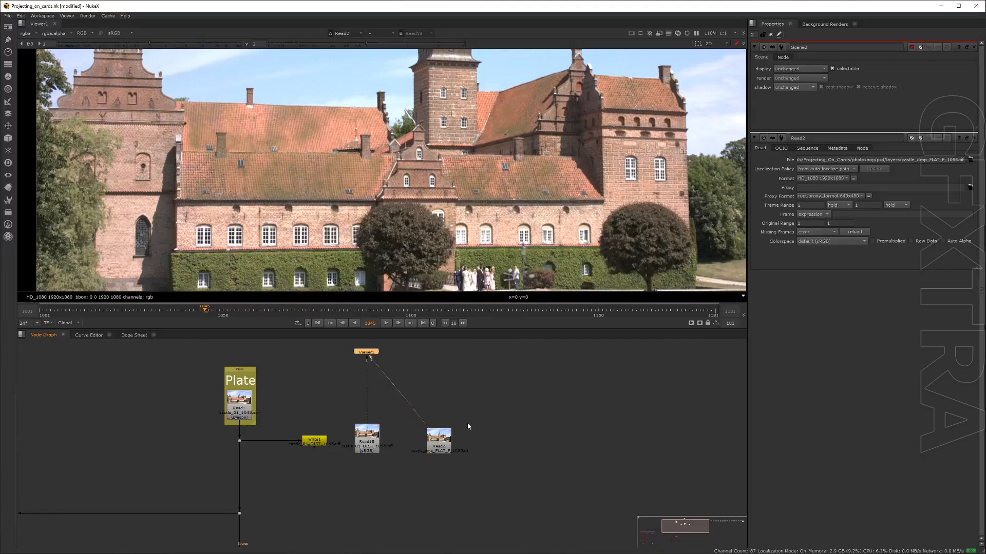
pyautogui.moveTo(473, 430); pyautogui.dragTo(452, 437, button='middle')
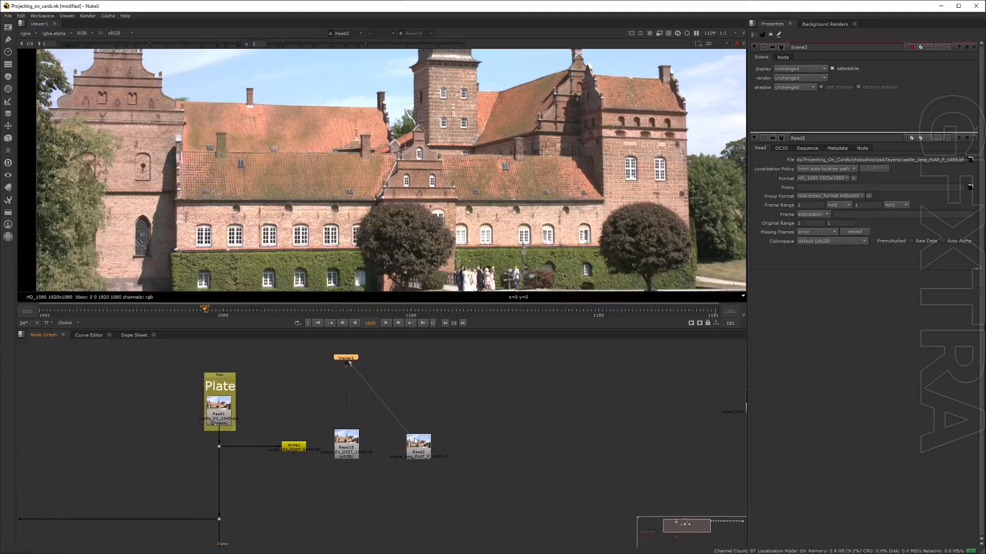
# Move the Read18 and Read2 nodes up closer to the Viewer node.
pyautogui.moveTo(350, 446); pyautogui.dragTo(351, 422)
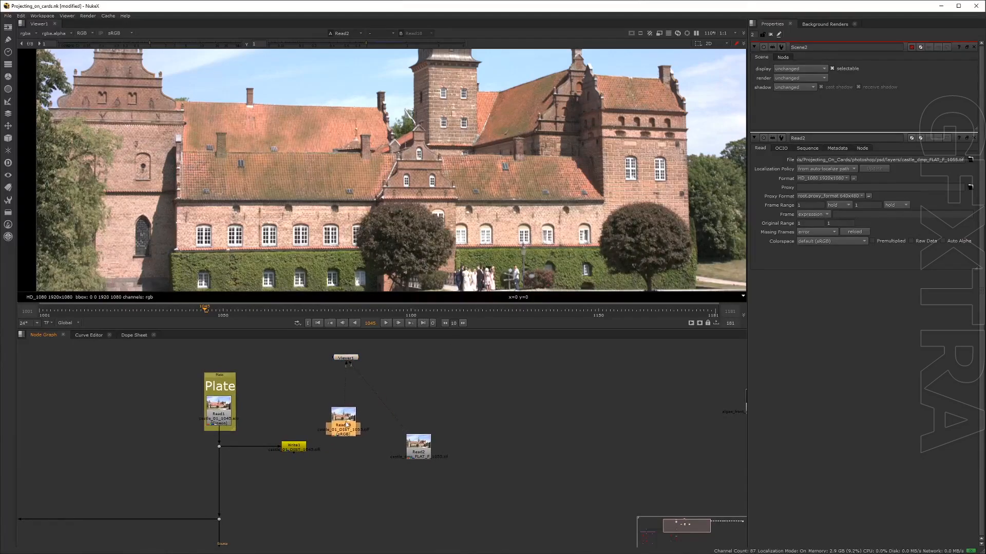
pyautogui.moveTo(418, 446); pyautogui.dragTo(408, 421)
pyautogui.click(358, 424)
pyautogui.scroll(3, 357, 424)
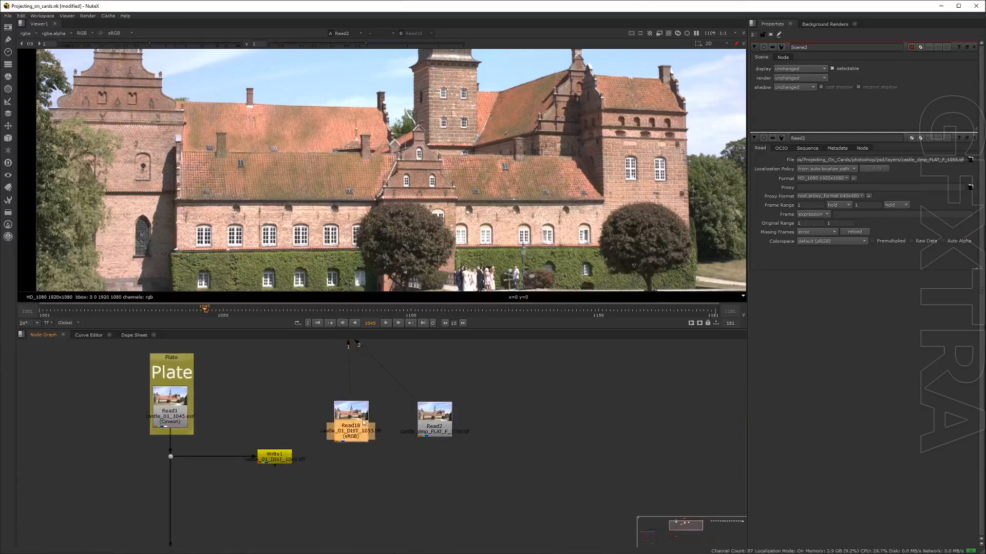
pyautogui.click(446, 427)
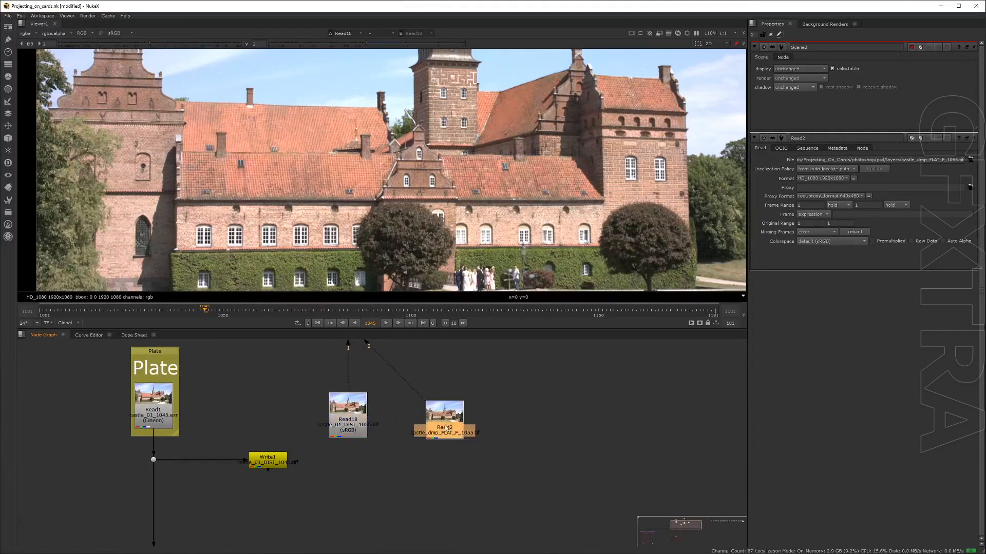
pyautogui.click(419, 451)
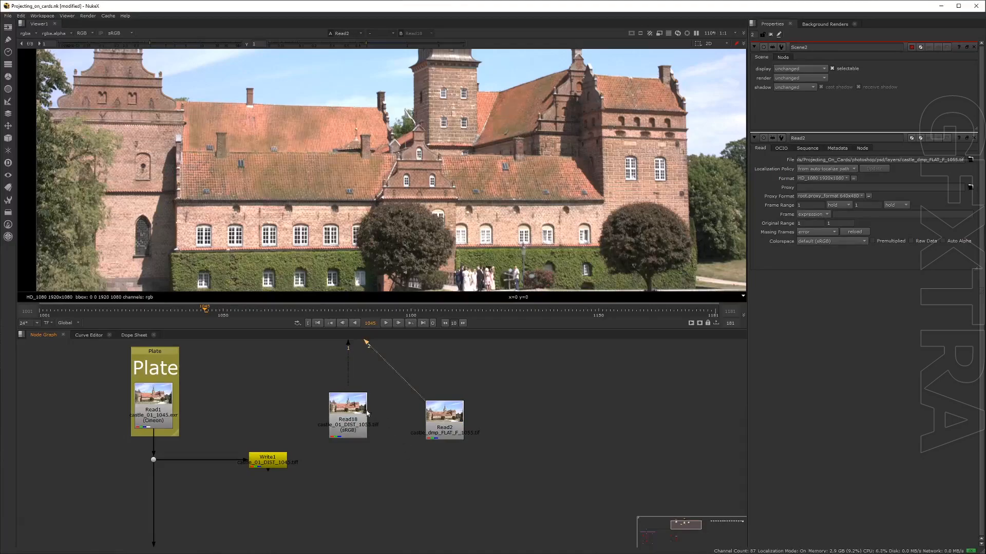
# Examine the roofs and tower of the painted castle image up close against the original, then fit the whole image in the viewer.
pyautogui.scroll(3, 317, 176)
pyautogui.moveTo(318, 176); pyautogui.dragTo(316, 182, button='middle')
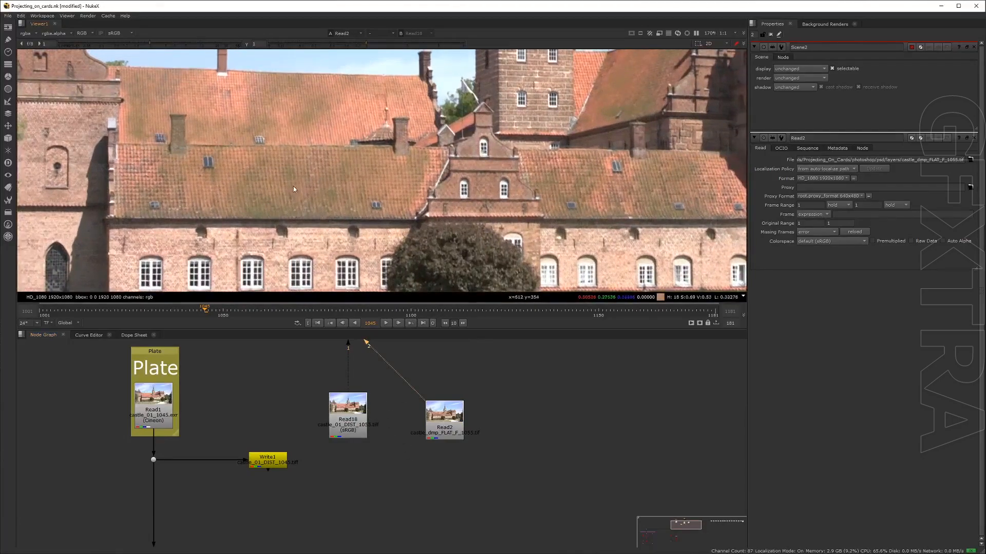
pyautogui.moveTo(475, 73); pyautogui.dragTo(379, 159, button='middle')
pyautogui.scroll(3, 379, 159)
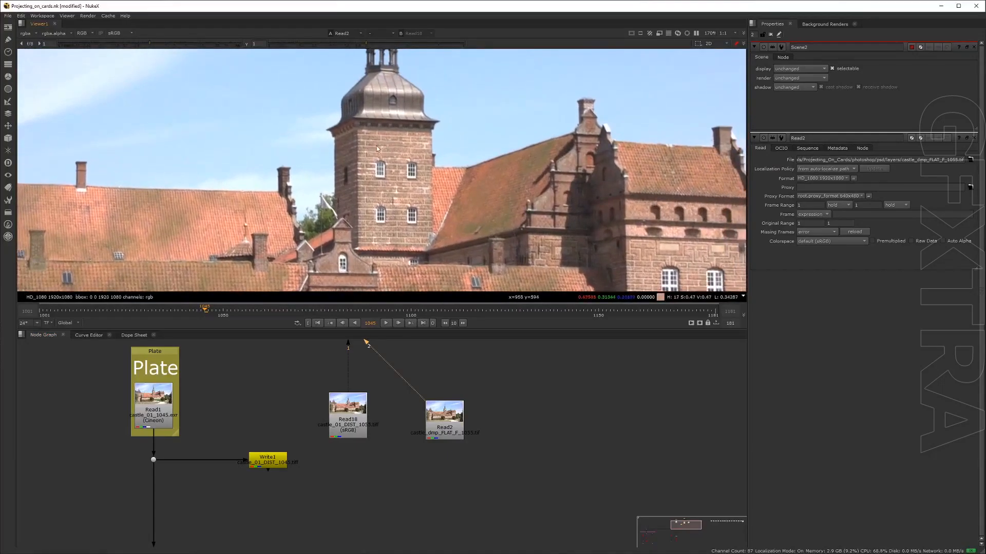
pyautogui.press('1')
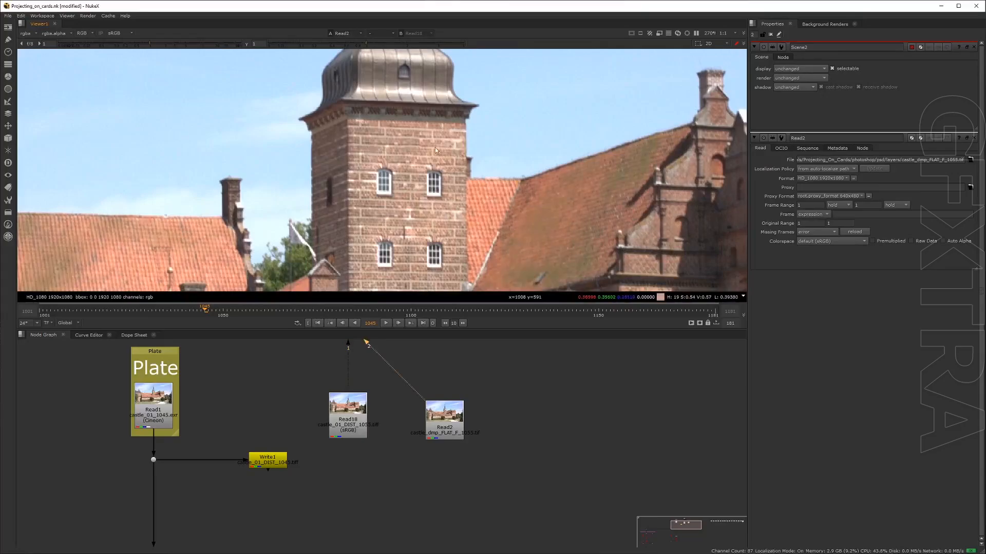
pyautogui.scroll(-4, 429, 189)
pyautogui.press('2')
pyautogui.scroll(-4, 420, 146)
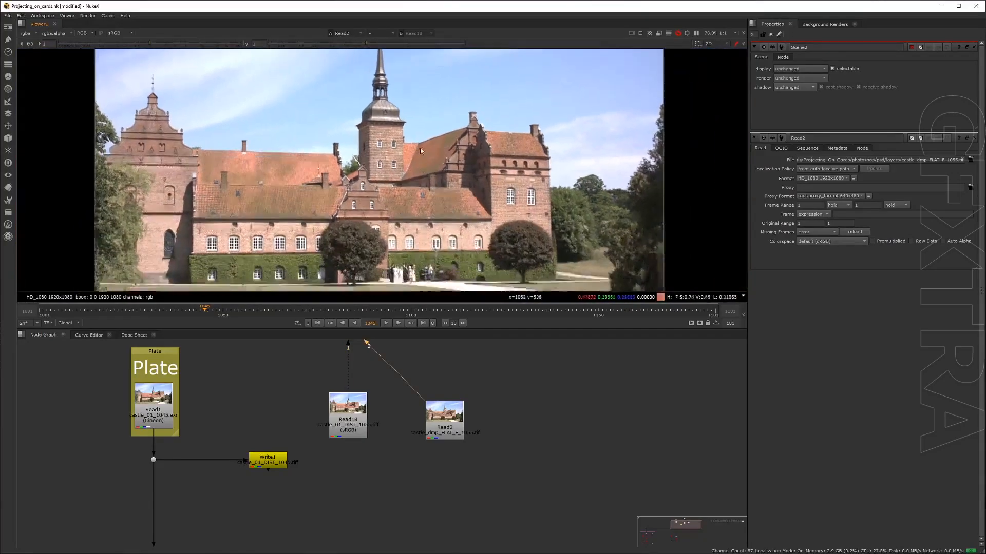
pyautogui.scroll(8, 389, 165)
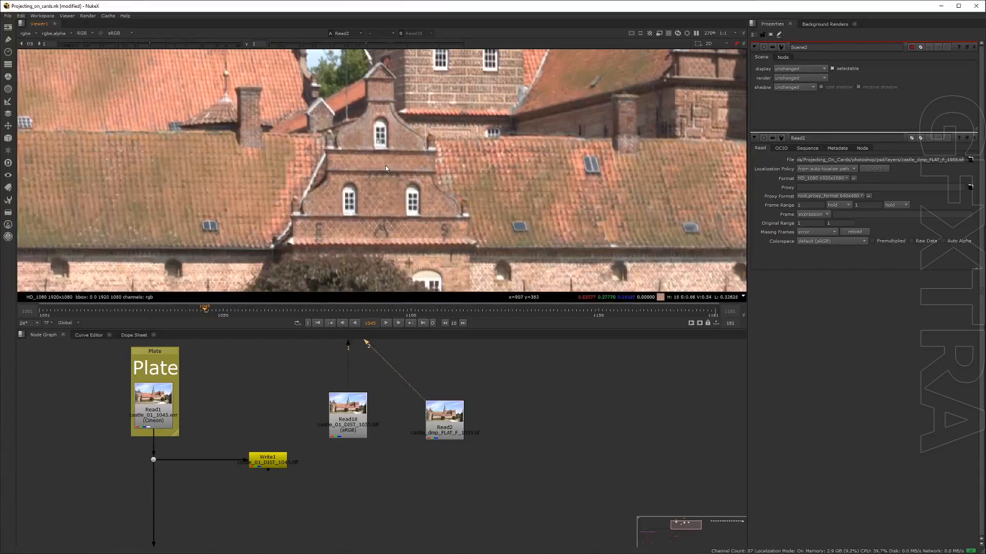
pyautogui.scroll(-6, 436, 374)
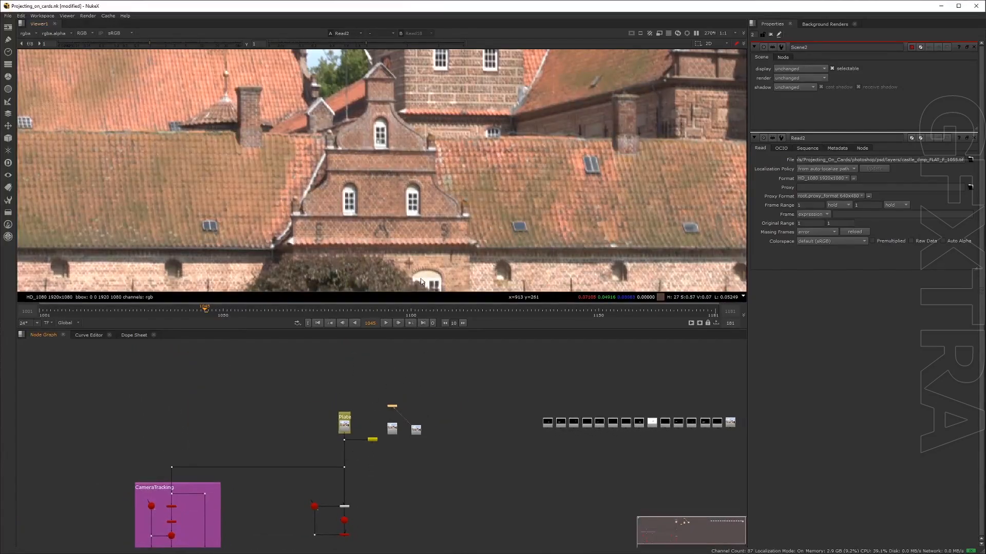
pyautogui.press('f')
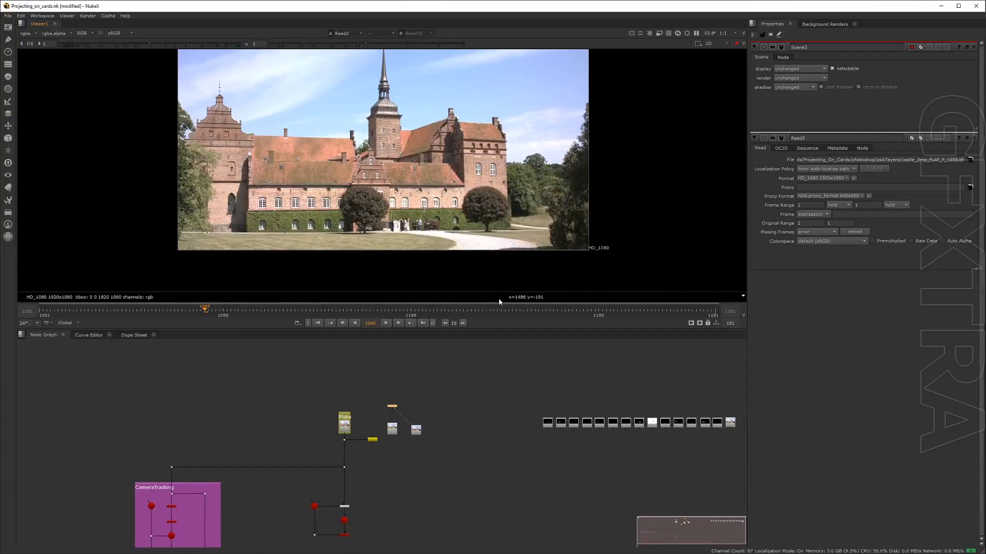
# Move the Read2 node away from the plate, over to the row of layer Read nodes.
pyautogui.scroll(-2, 523, 378)
pyautogui.moveTo(523, 378); pyautogui.dragTo(331, 389, button='middle')
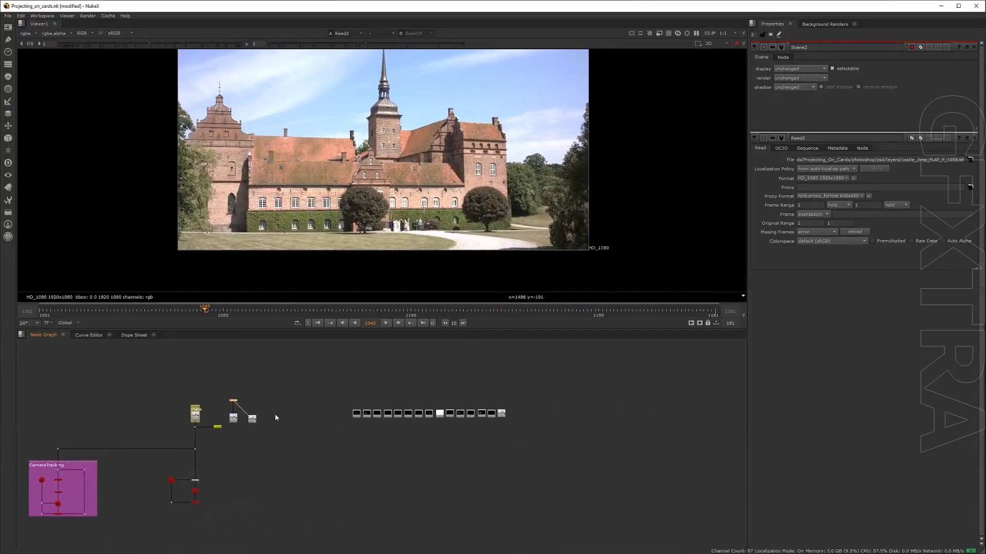
pyautogui.keyDown('alt'); pyautogui.moveTo(255, 417); pyautogui.dragTo(286, 405, button='middle'); pyautogui.keyUp('alt')
pyautogui.moveTo(246, 418); pyautogui.dragTo(493, 367)
pyautogui.moveTo(551, 388); pyautogui.dragTo(271, 400, button='middle')
# Shift the first eight layer Read nodes away from the others and place the castle_dmp_FLAT PSD Read at the head of the row.
pyautogui.moveTo(219, 404); pyautogui.dragTo(470, 466)
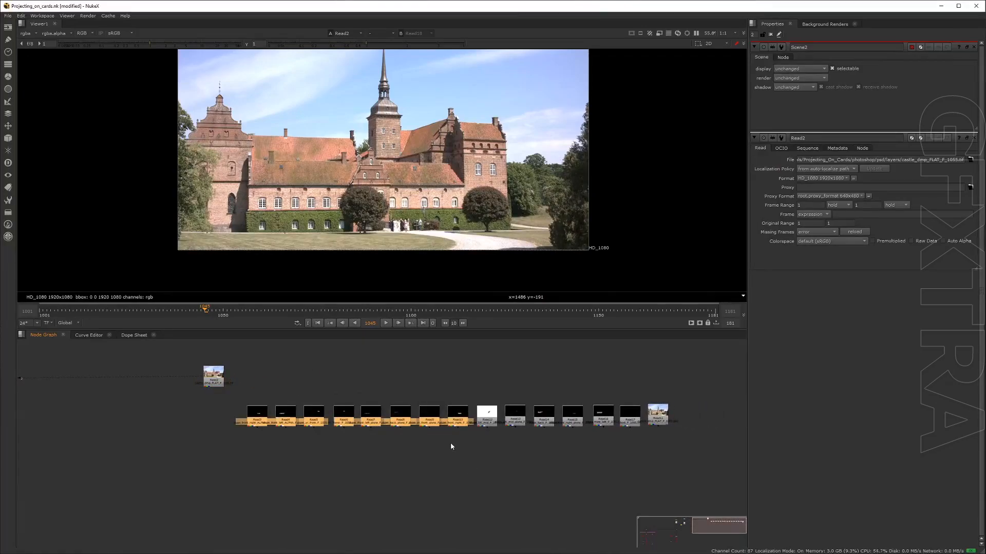
pyautogui.moveTo(457, 414); pyautogui.dragTo(425, 415)
pyautogui.click(444, 399)
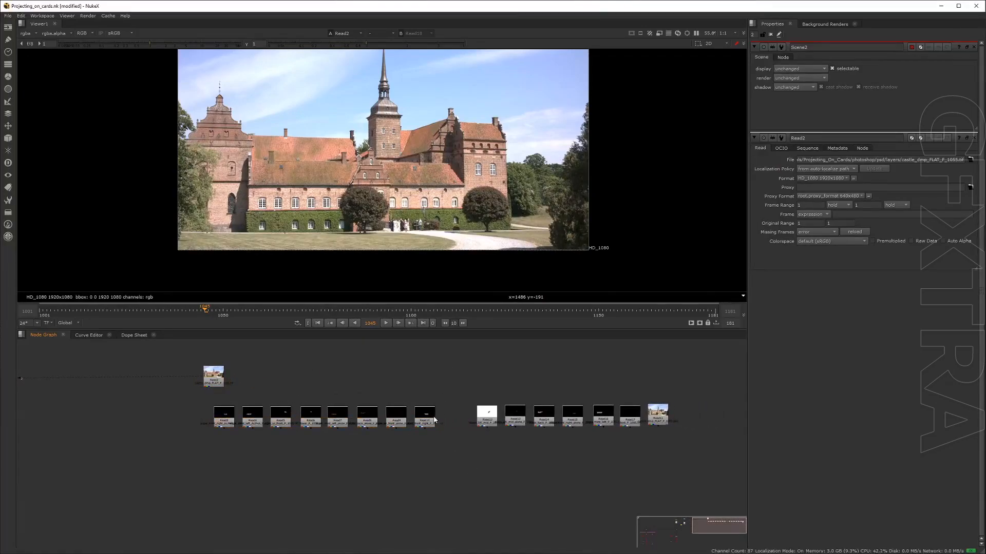
pyautogui.moveTo(656, 419); pyautogui.dragTo(185, 430)
pyautogui.moveTo(329, 403); pyautogui.dragTo(397, 393, button='middle')
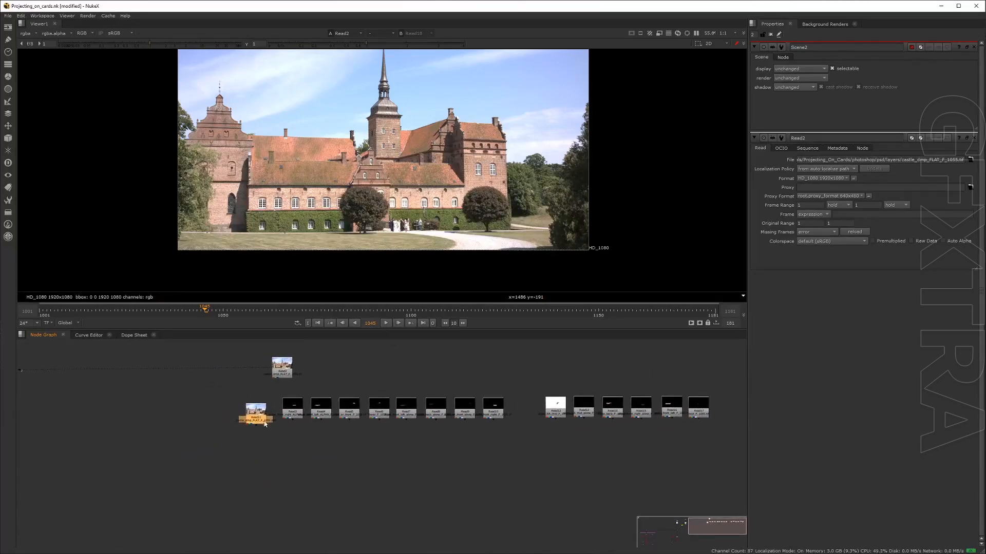
# Move the first layer Read node above its row and reposition the castle_dmp_FLAT PSD Read below Read2.
pyautogui.scroll(4, 265, 424)
pyautogui.moveTo(318, 408); pyautogui.dragTo(401, 375)
pyautogui.click(301, 415)
pyautogui.moveTo(238, 412); pyautogui.dragTo(276, 433)
pyautogui.scroll(-4, 315, 409)
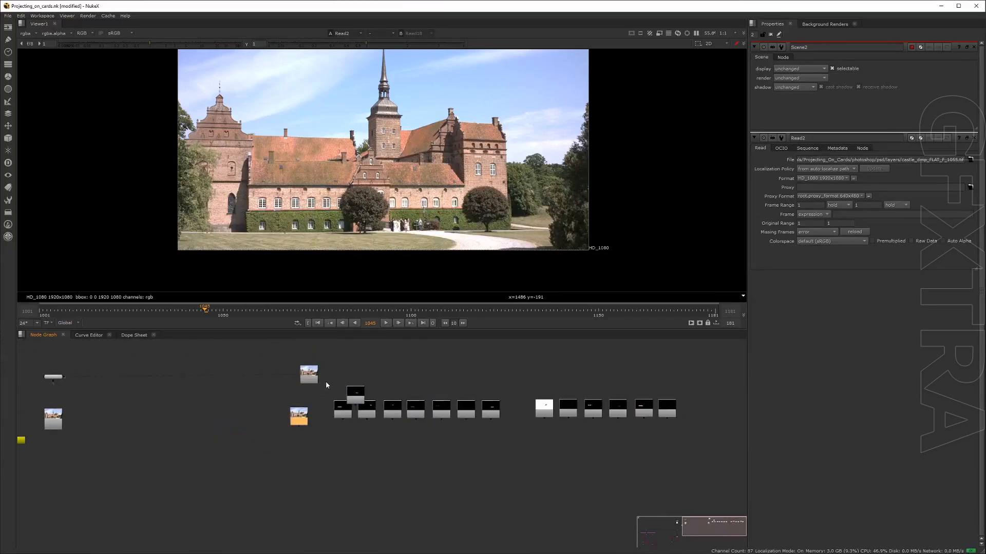
# Move all the layer Read nodes together above the two castle_dmp_FLAT Reads, then move Read2 up beneath them.
pyautogui.moveTo(325, 385); pyautogui.dragTo(732, 447)
pyautogui.click(550, 410)
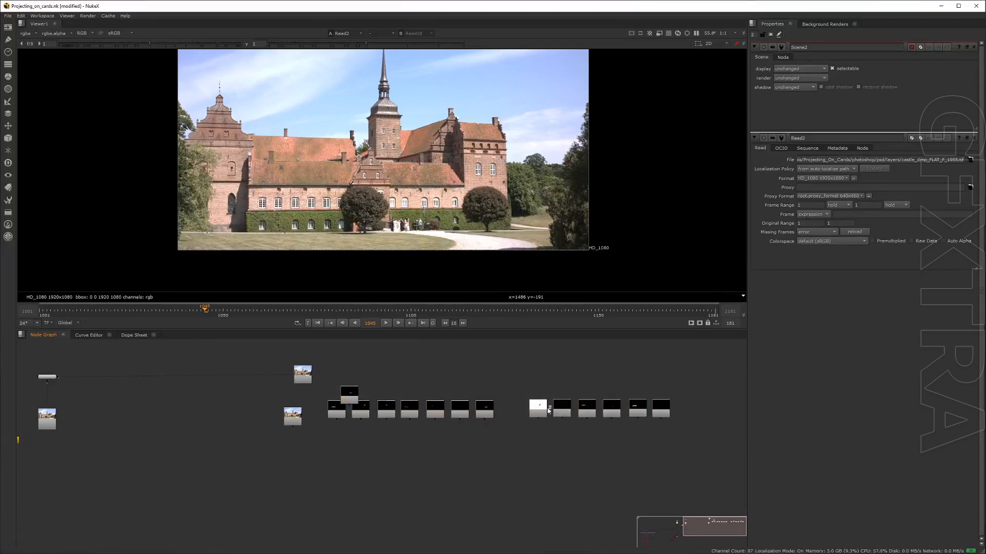
pyautogui.moveTo(318, 370); pyautogui.dragTo(693, 449)
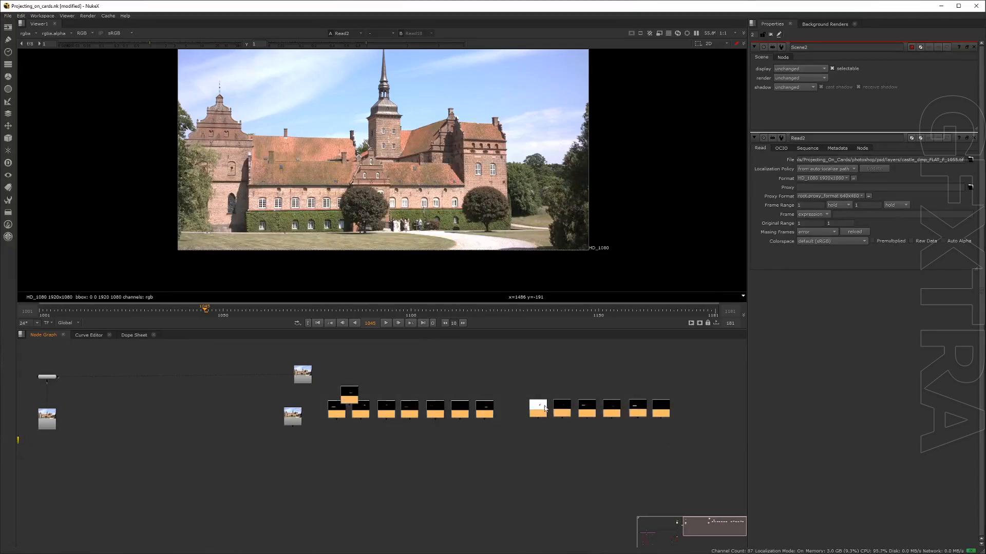
pyautogui.press('Delete')
pyautogui.moveTo(517, 317); pyautogui.dragTo(384, 364)
pyautogui.click(239, 420)
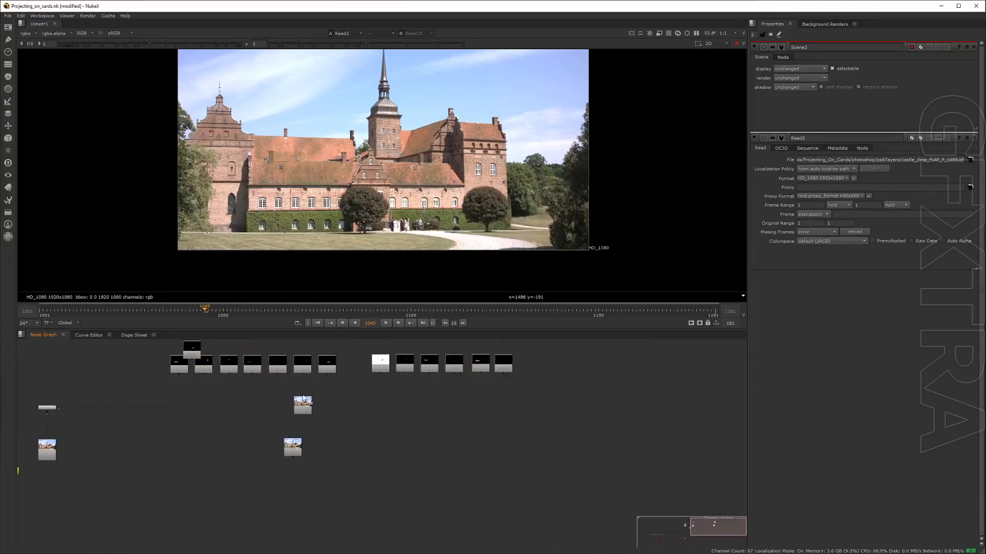
pyautogui.moveTo(307, 405); pyautogui.dragTo(294, 374)
# Nudge the castle_dmp_FLAT PSD Read node aside and show it in viewer input 1.
pyautogui.moveTo(357, 392); pyautogui.dragTo(395, 326, button='middle')
pyautogui.scroll(3, 388, 371)
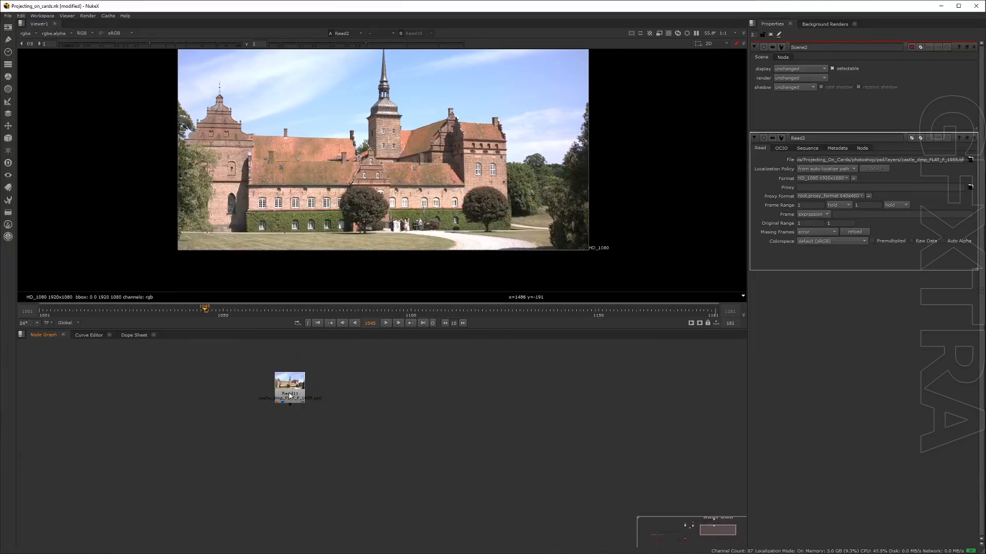
pyautogui.moveTo(289, 395); pyautogui.dragTo(298, 395)
pyautogui.press('1')
pyautogui.click(306, 433)
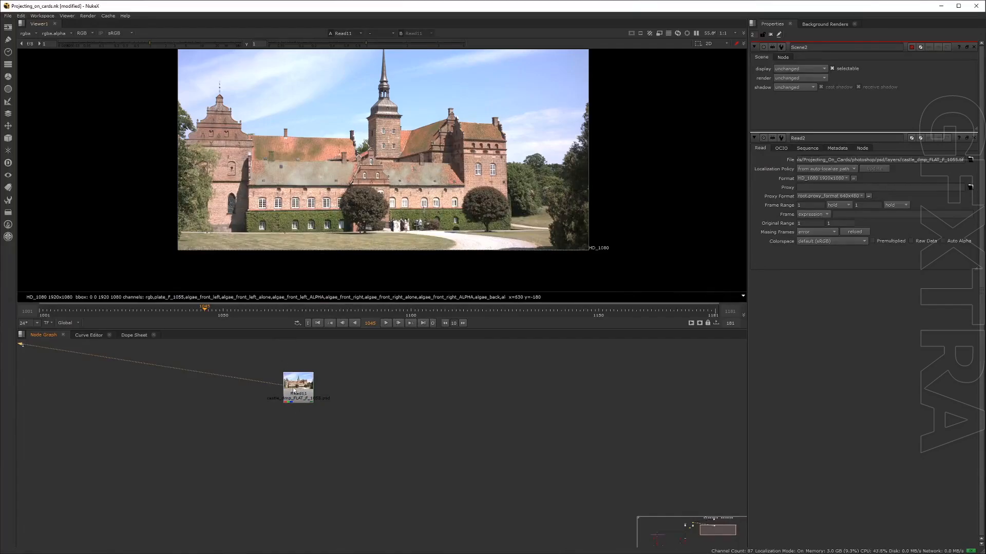
# Place the Read2 node beside the castle_dmp_FLAT PSD Read and open its properties.
pyautogui.scroll(-3, 308, 416)
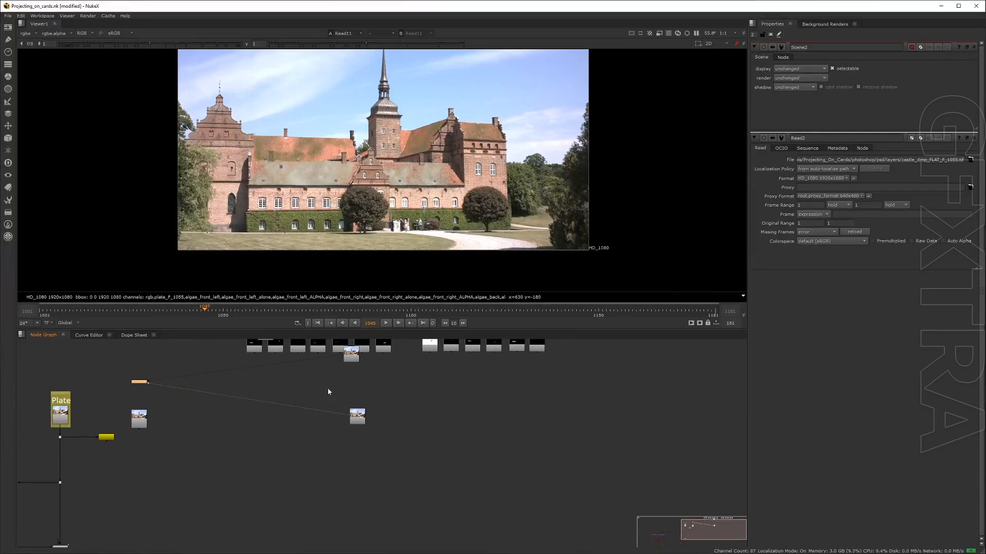
pyautogui.moveTo(159, 424); pyautogui.dragTo(139, 442, button='middle')
pyautogui.moveTo(330, 374); pyautogui.dragTo(305, 430)
pyautogui.doubleClick(304, 429)
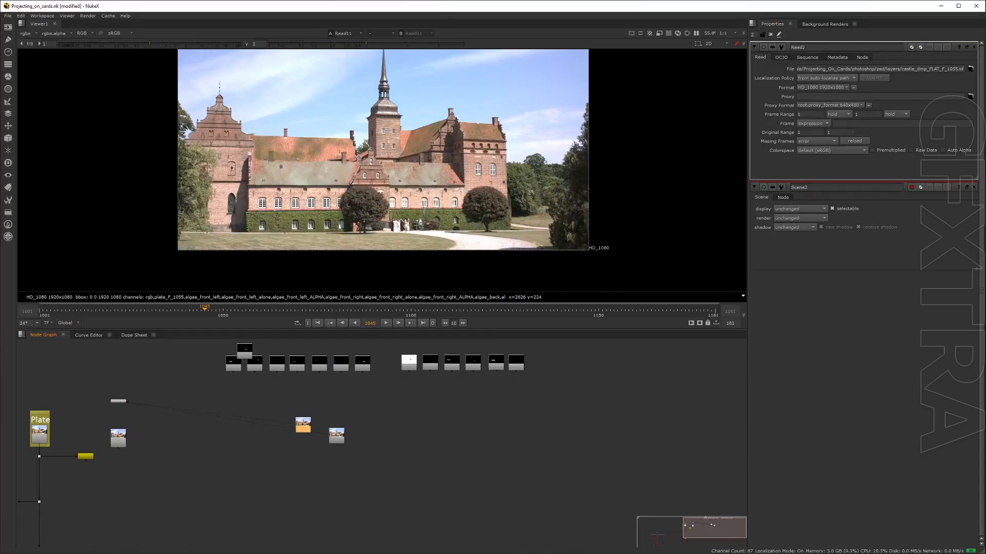
# Move Read2 higher above the castle_dmp_FLAT PSD Read and show it in viewer input 1.
pyautogui.scroll(5, 330, 414)
pyautogui.moveTo(268, 455); pyautogui.dragTo(272, 437)
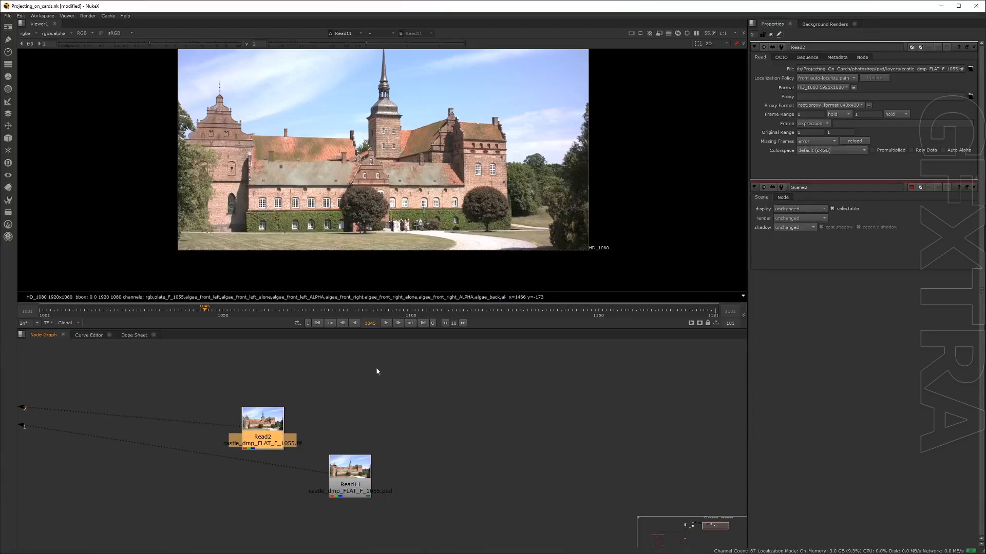
pyautogui.moveTo(266, 431); pyautogui.dragTo(277, 415)
pyautogui.press('1')
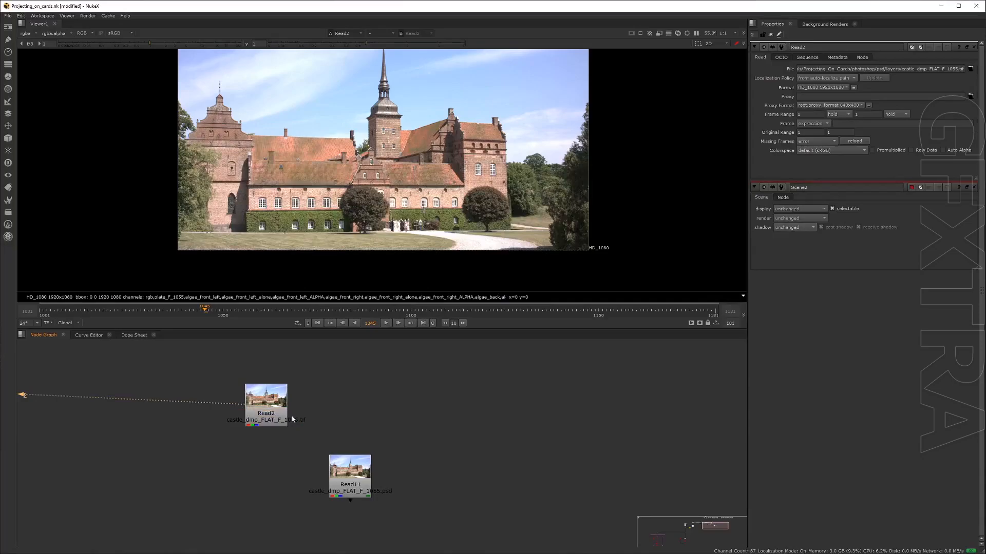
# Compare the castle_dmp_FLAT PSD Read in viewer input 2 with Read2 in viewer input 1.
pyautogui.click(349, 462)
pyautogui.press('2')
pyautogui.click(281, 413)
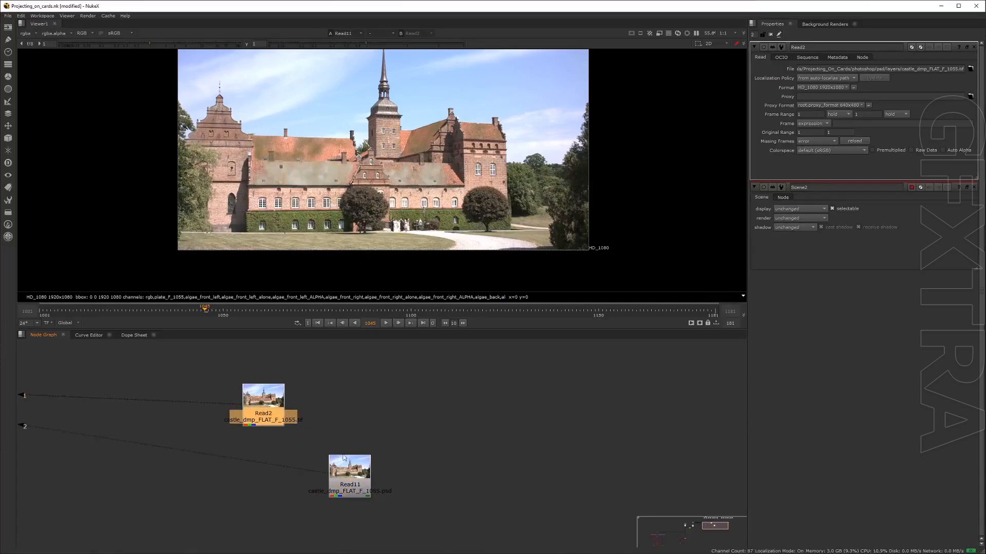
pyautogui.press('1')
pyautogui.moveTo(268, 419); pyautogui.dragTo(266, 420)
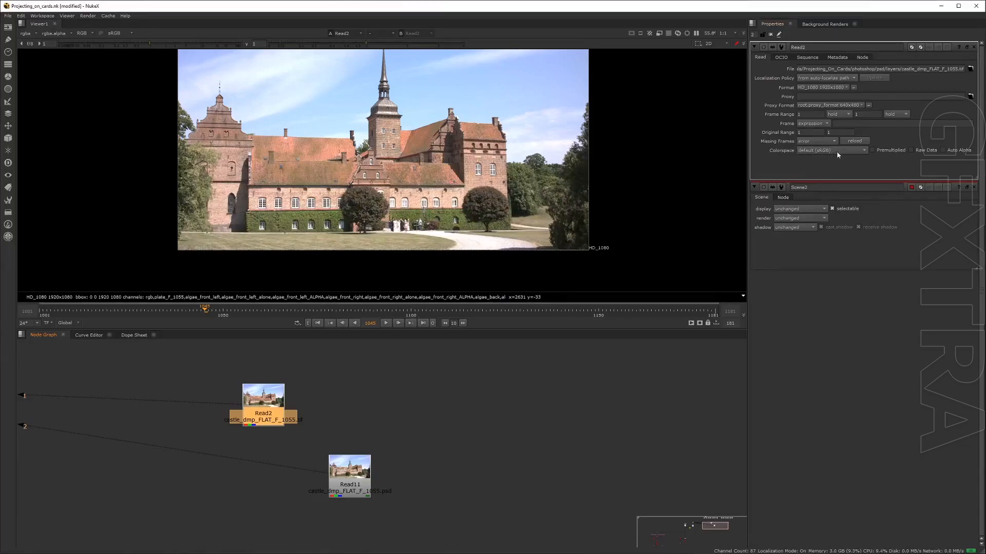
# Open the castle_dmp_FLAT PSD Read's properties, nudge the node upward and break out its layers into nodes.
pyautogui.moveTo(358, 484); pyautogui.dragTo(357, 482)
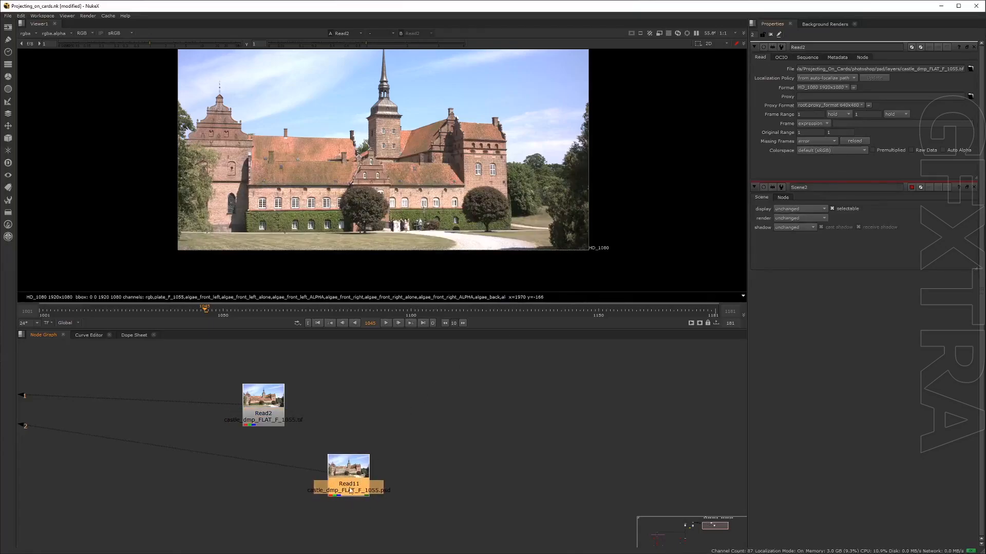
pyautogui.doubleClick(349, 483)
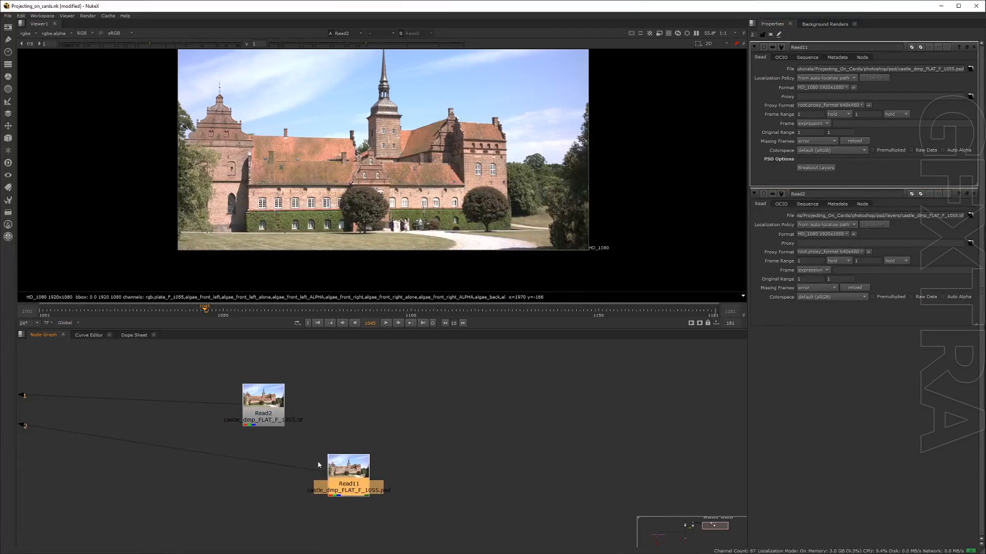
pyautogui.moveTo(334, 471); pyautogui.dragTo(374, 485)
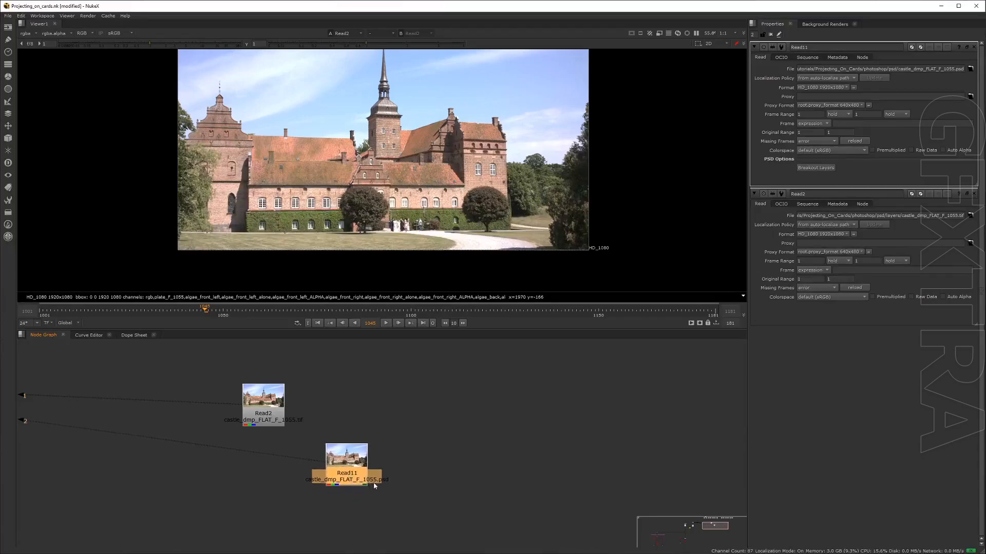
pyautogui.click(818, 169)
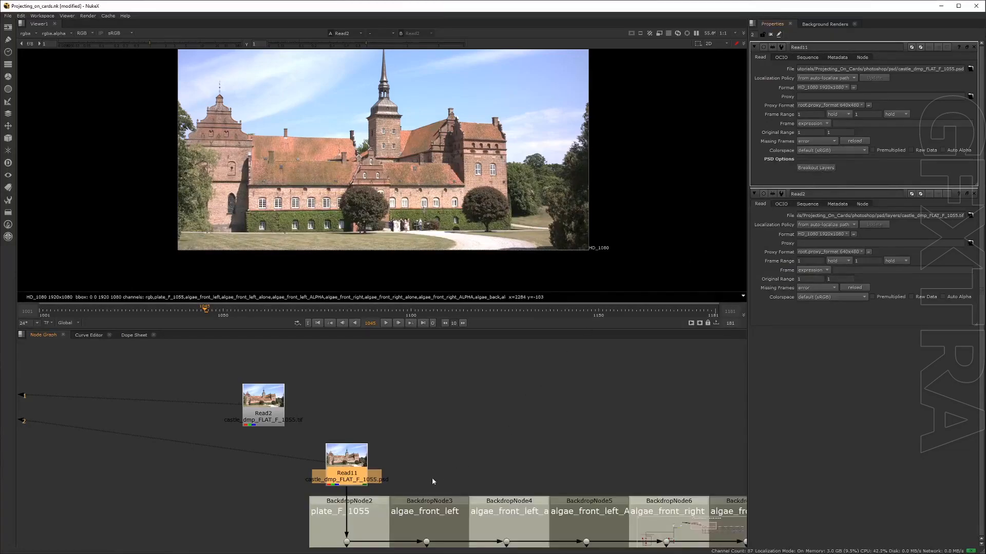
# View the Crop outputs of the Tower, algae_sr_front, algae_SR_mid_alone and algae_SR_mid layers one after another.
pyautogui.keyDown('alt'); pyautogui.moveTo(496, 465); pyautogui.dragTo(421, 462, button='middle'); pyautogui.keyUp('alt')
pyautogui.moveTo(421, 462); pyautogui.dragTo(83, 401, button='middle')
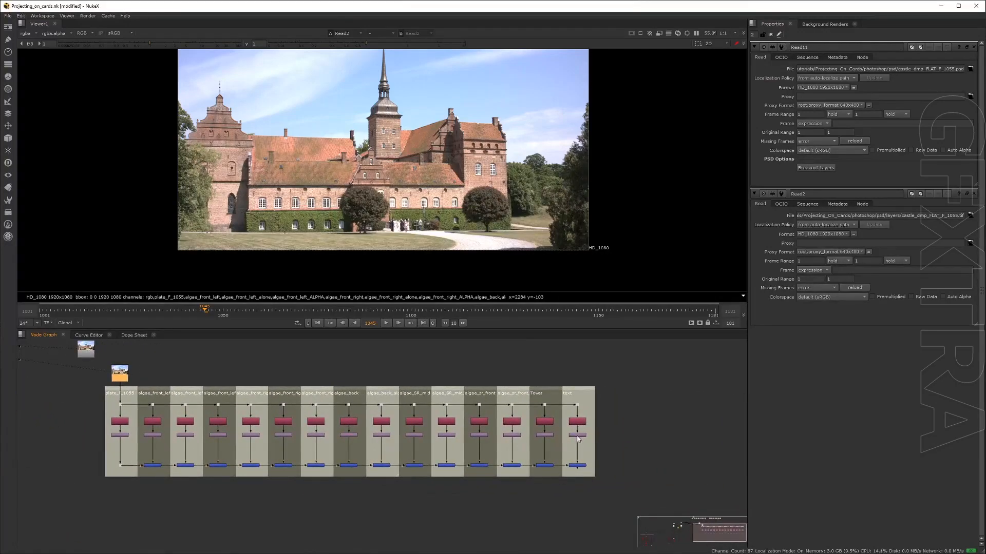
pyautogui.click(544, 435)
pyautogui.press('1')
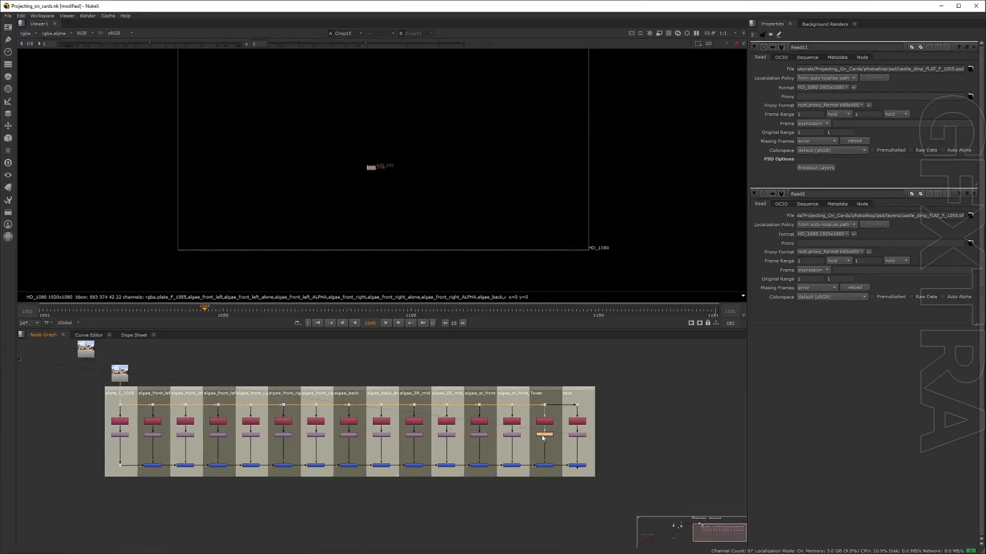
pyautogui.press('1')
pyautogui.click(479, 436)
pyautogui.press('1')
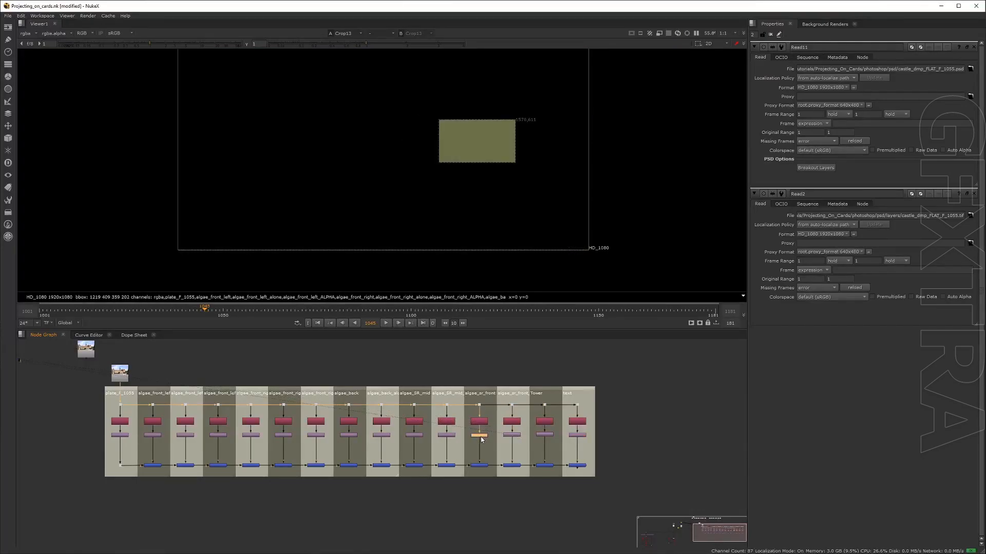
pyautogui.click(446, 436)
pyautogui.press('1')
pyautogui.press('1')
pyautogui.click(415, 436)
pyautogui.press('1')
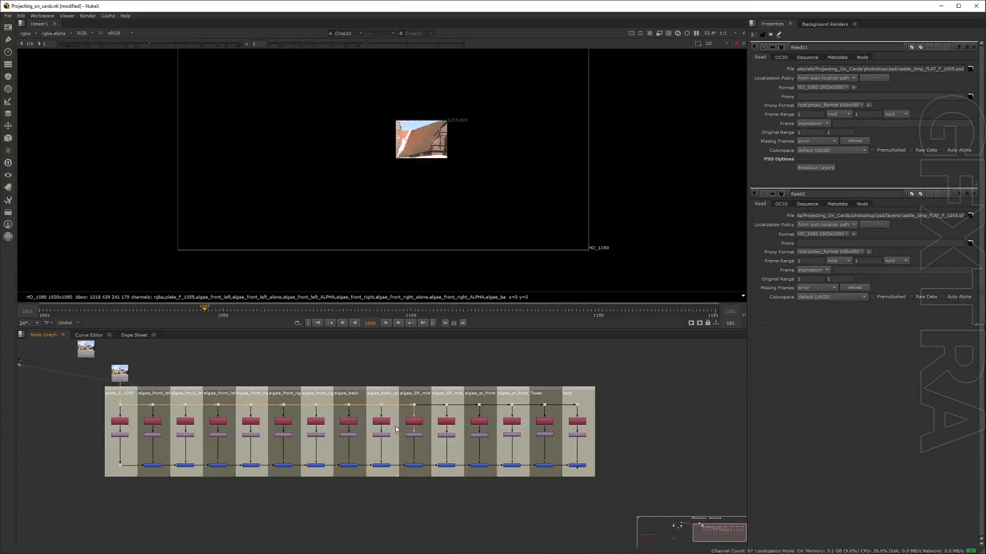
# View the Crop outputs of the algae_back_alone, algae_back, algae_front_right_ALPHA and algae_front_right_alone layers.
pyautogui.click(381, 435)
pyautogui.press('1')
pyautogui.click(349, 435)
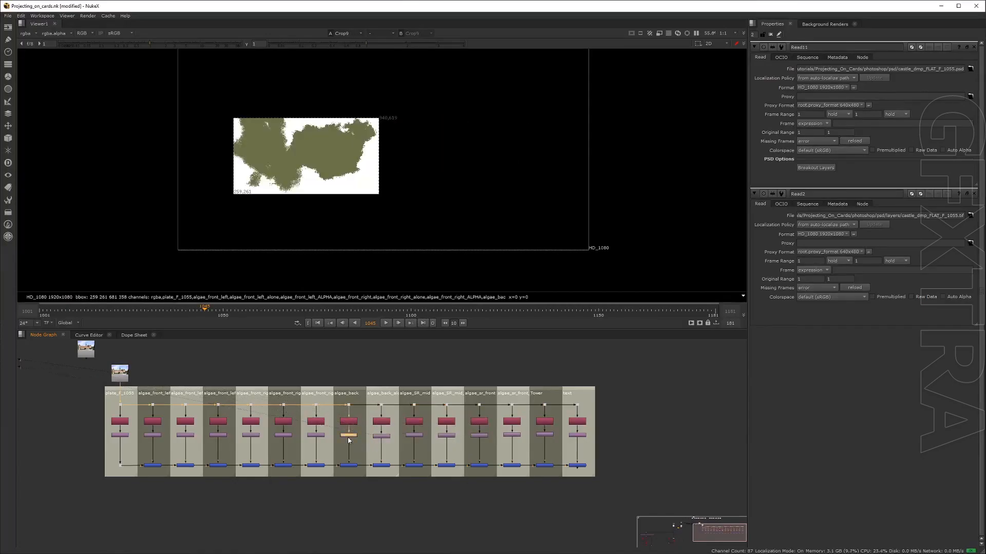
pyautogui.press('1')
pyautogui.click(315, 436)
pyautogui.press('1')
pyautogui.click(284, 436)
pyautogui.press('1')
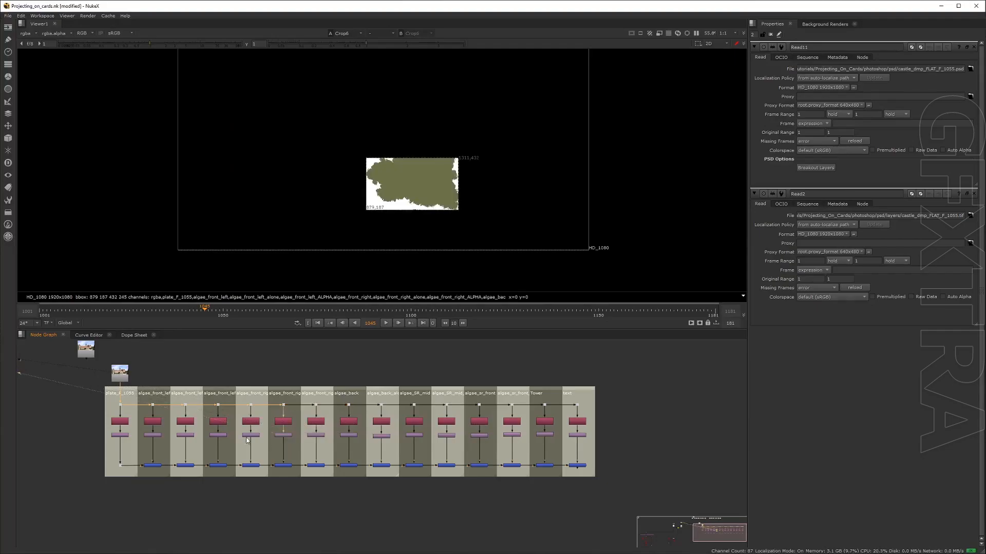
# Show the final PSDMerge of the broken-out layers in the viewer and inspect the Shuffle, Crop and merge columns.
pyautogui.click(577, 465)
pyautogui.press('1')
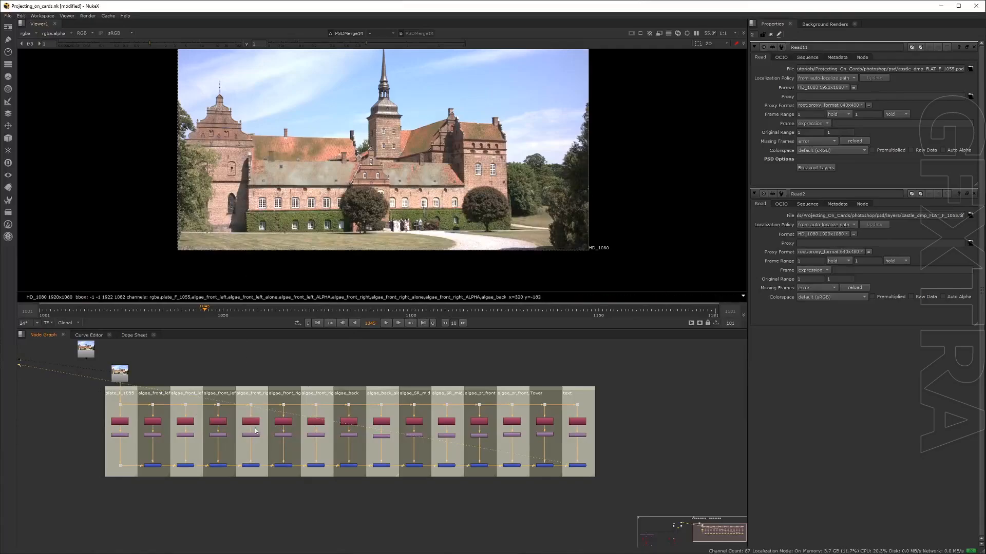
pyautogui.scroll(4, 265, 407)
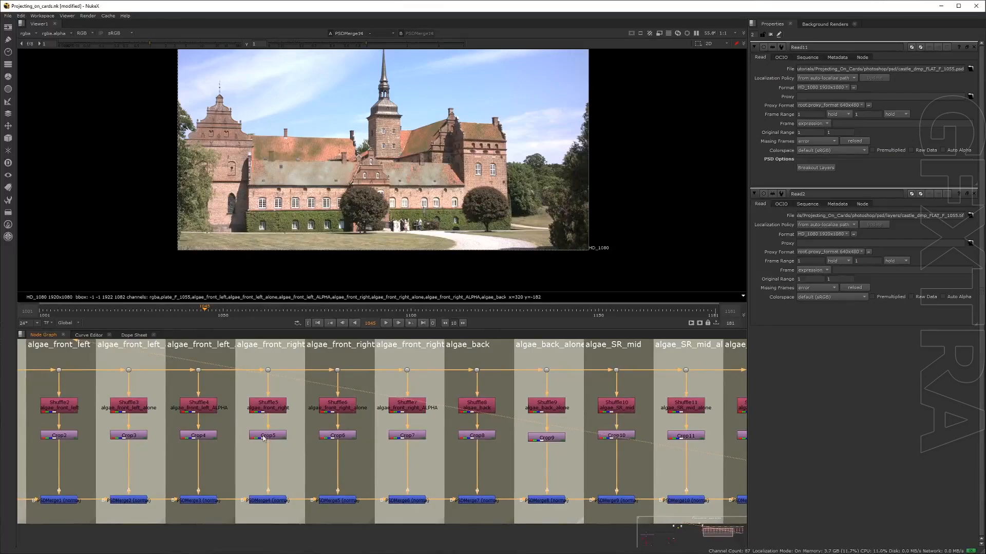
pyautogui.moveTo(266, 437); pyautogui.dragTo(246, 423, button='middle')
# Pull the algae_front_right_ALPHA column's PSDMerge out of the merge row, check the result, and put it back.
pyautogui.moveTo(355, 440); pyautogui.dragTo(366, 461)
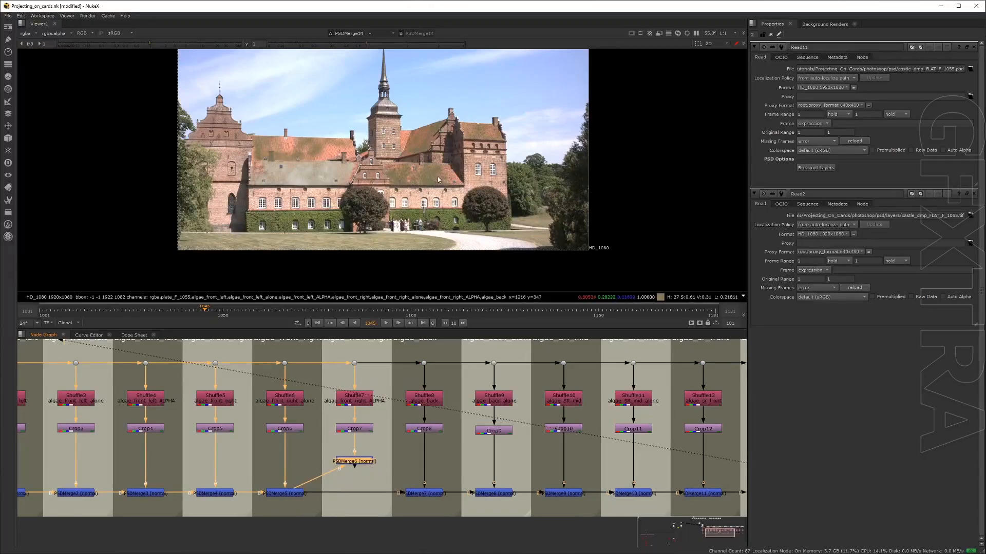
pyautogui.scroll(-4, 431, 192)
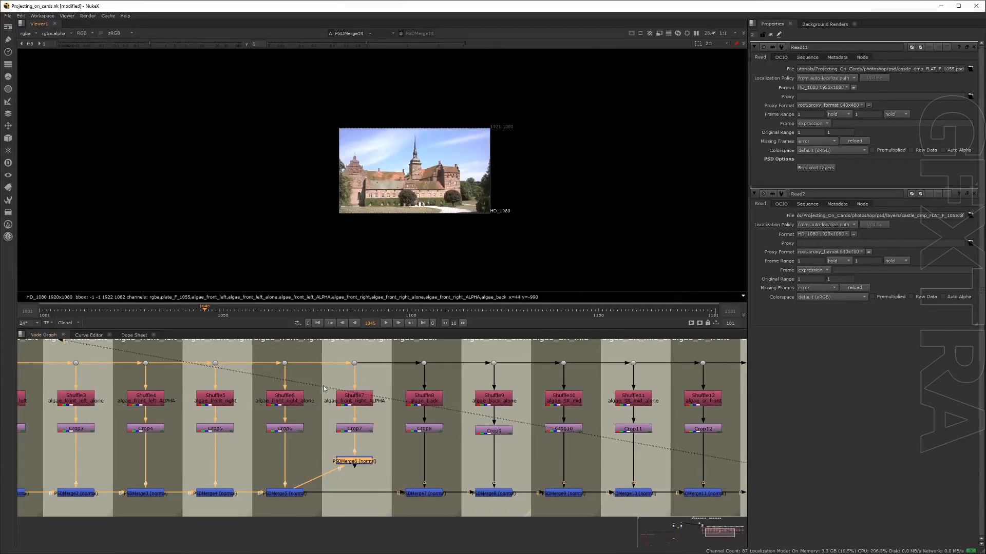
pyautogui.scroll(-3, 352, 478)
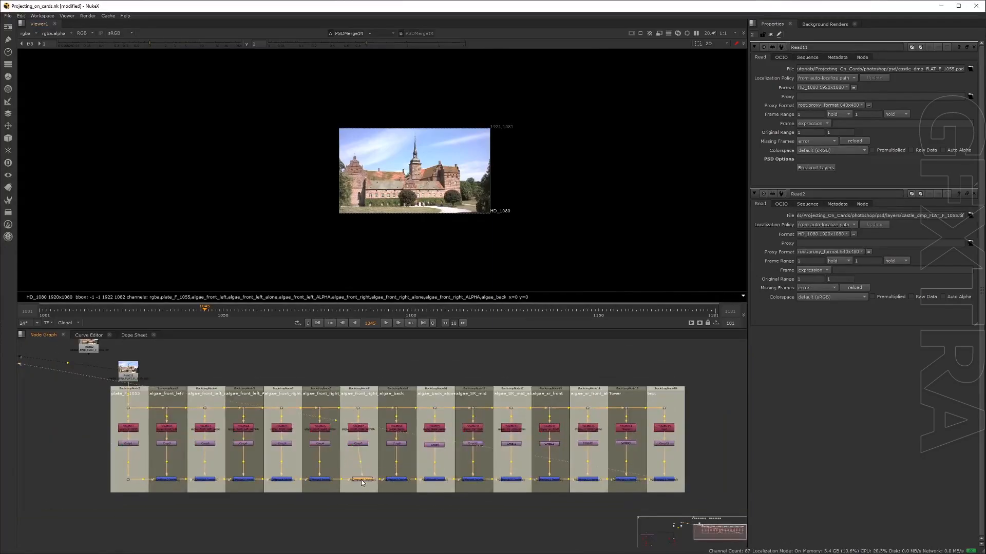
# Select the whole row of PSDMerge nodes under the broken-out layers and delete it.
pyautogui.scroll(-4, 381, 461)
pyautogui.scroll(3, 384, 483)
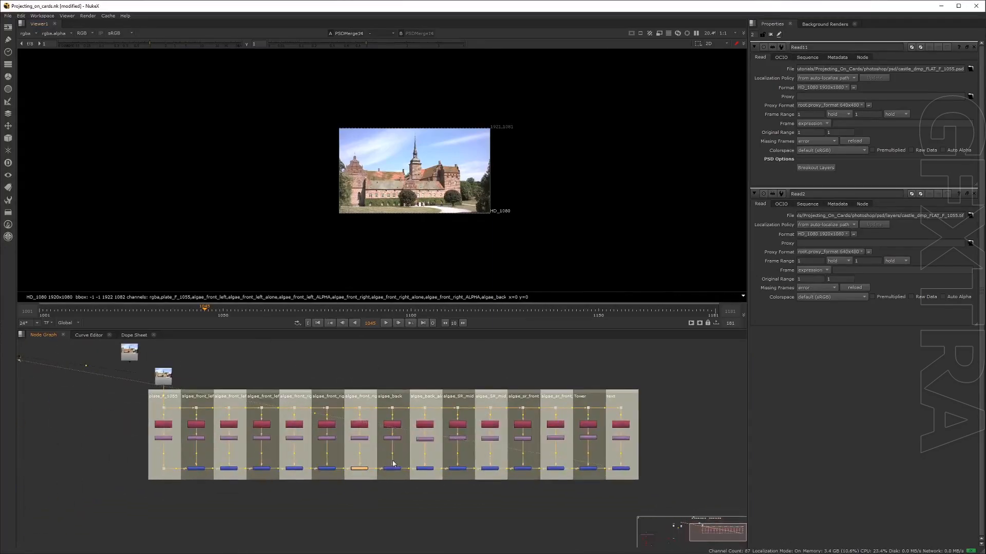
pyautogui.moveTo(77, 441); pyautogui.dragTo(639, 491)
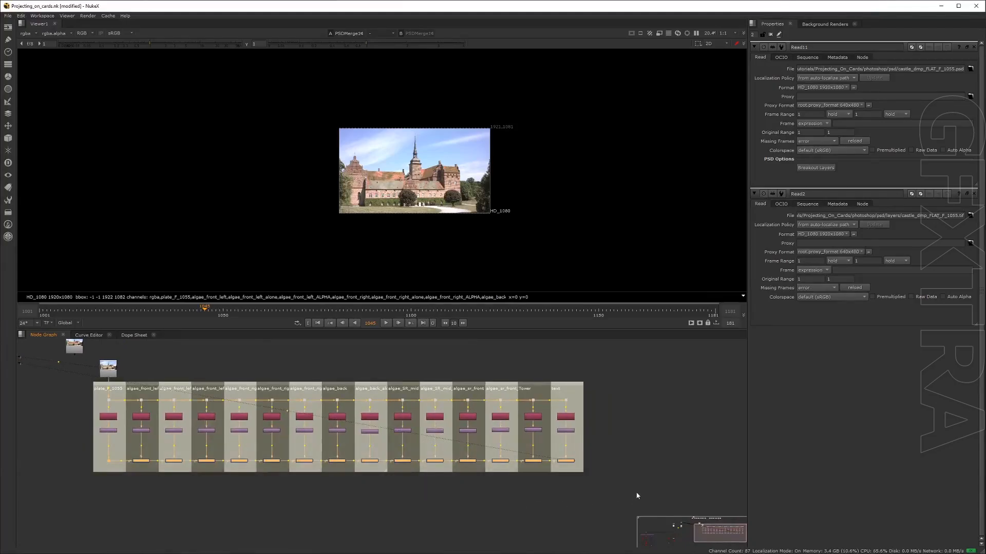
pyautogui.press('Delete')
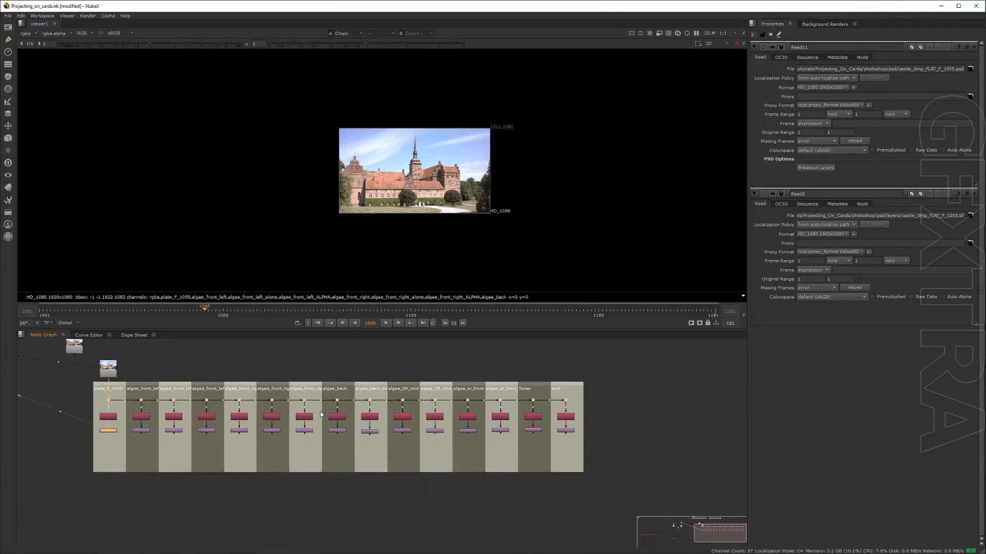
# View the Crop outputs of the algae_front_right_ALPHA and algae_back_alone layers in the viewer.
pyautogui.scroll(3, 322, 414)
pyautogui.click(305, 440)
pyautogui.press('1')
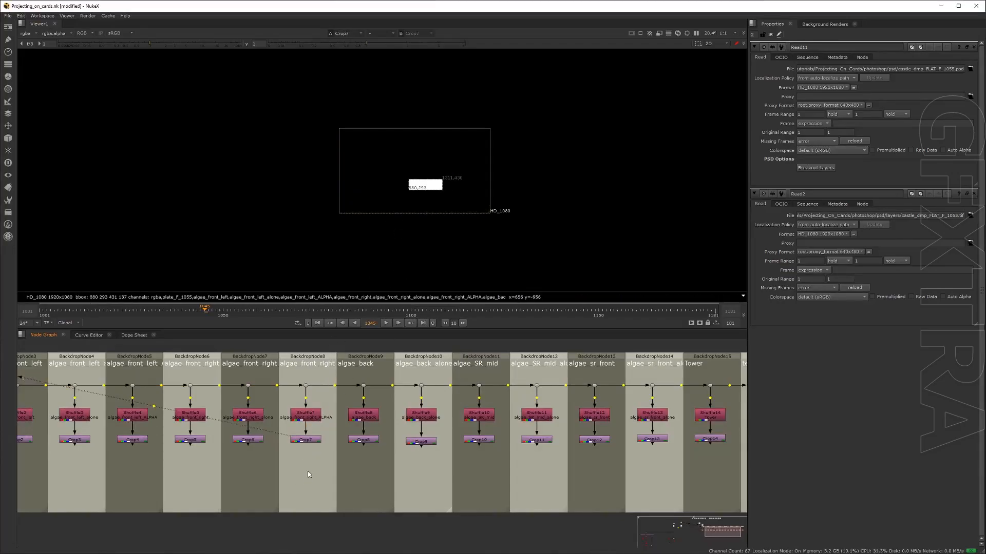
pyautogui.scroll(3, 440, 189)
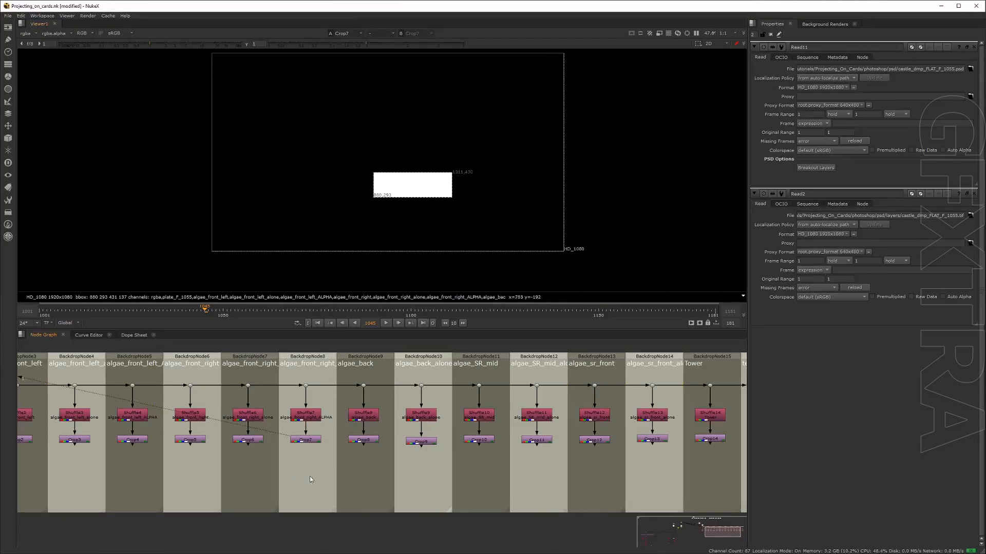
pyautogui.scroll(-6, 309, 482)
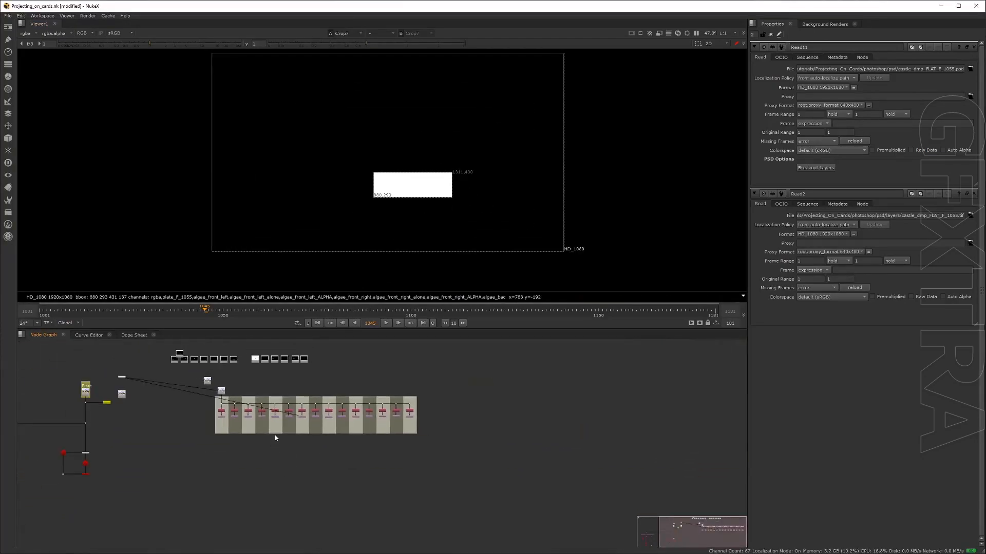
pyautogui.scroll(5, 329, 413)
pyautogui.click(332, 422)
pyautogui.press('1')
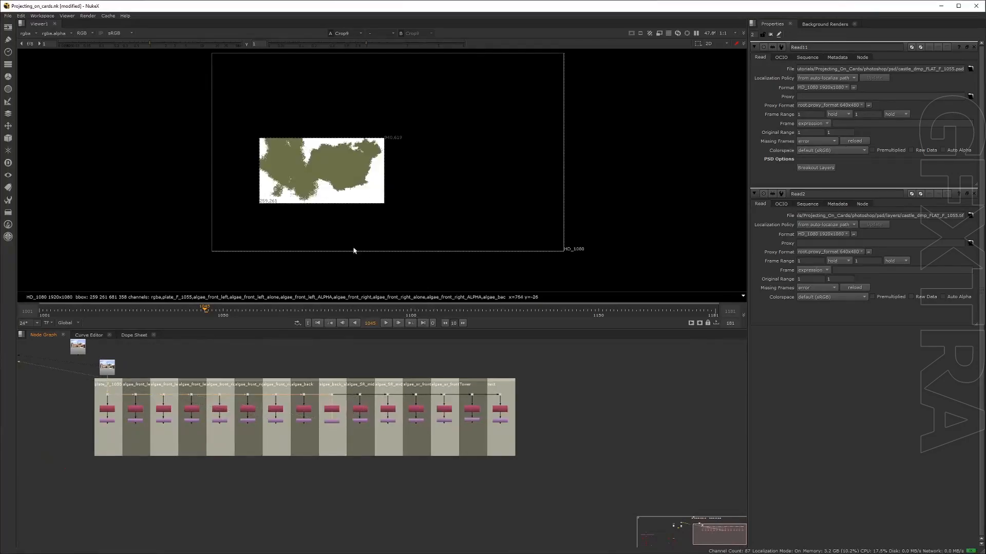
# Move the castle_dmp_FLAT PSD Read and its broken-out layer columns well to the right of the other nodes.
pyautogui.scroll(-3, 93, 383)
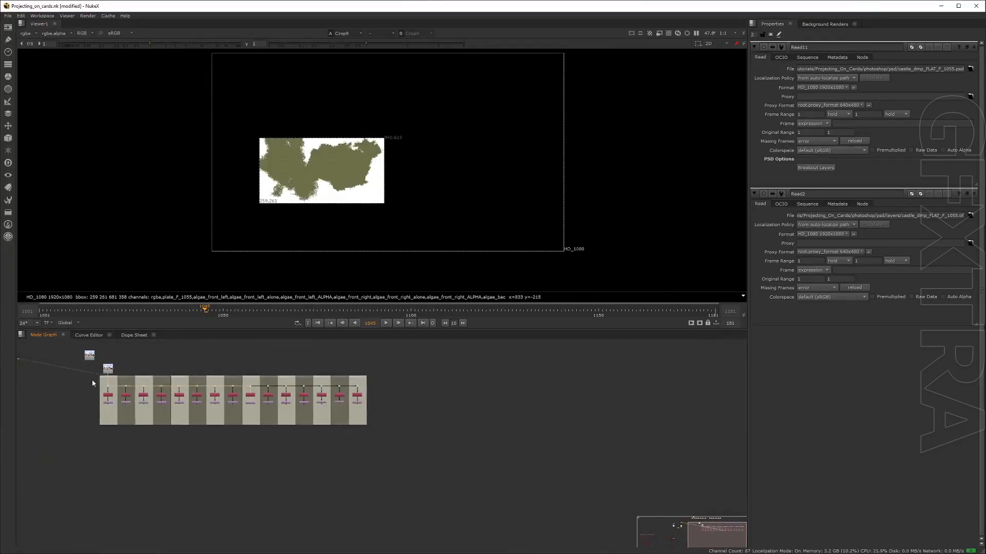
pyautogui.moveTo(442, 460); pyautogui.dragTo(385, 376)
pyautogui.scroll(-3, 257, 390)
pyautogui.moveTo(231, 398); pyautogui.dragTo(273, 465, button='middle')
# Select all the layer Reads together with Read2 and move them down into the free space below the plate nodes.
pyautogui.moveTo(150, 389); pyautogui.dragTo(287, 427)
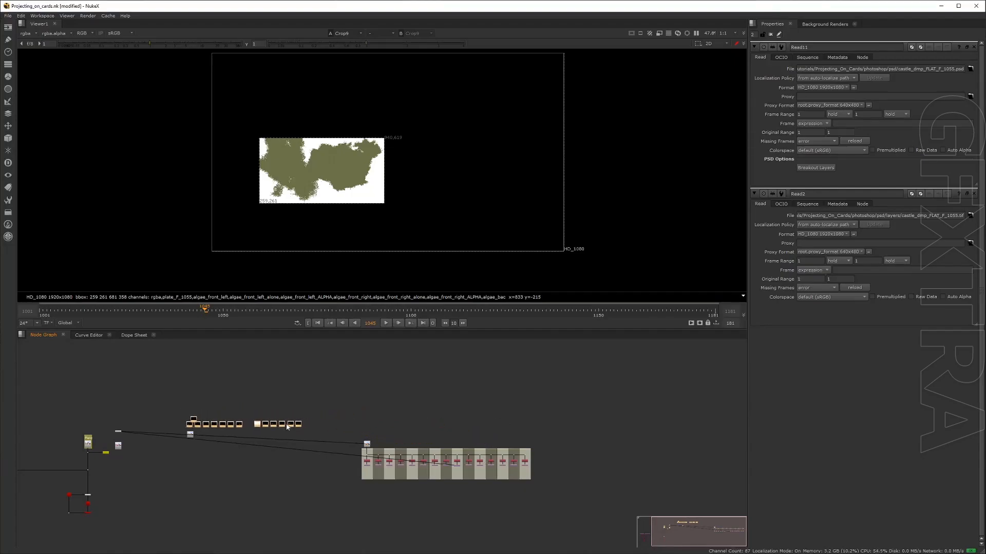
pyautogui.scroll(5, 267, 426)
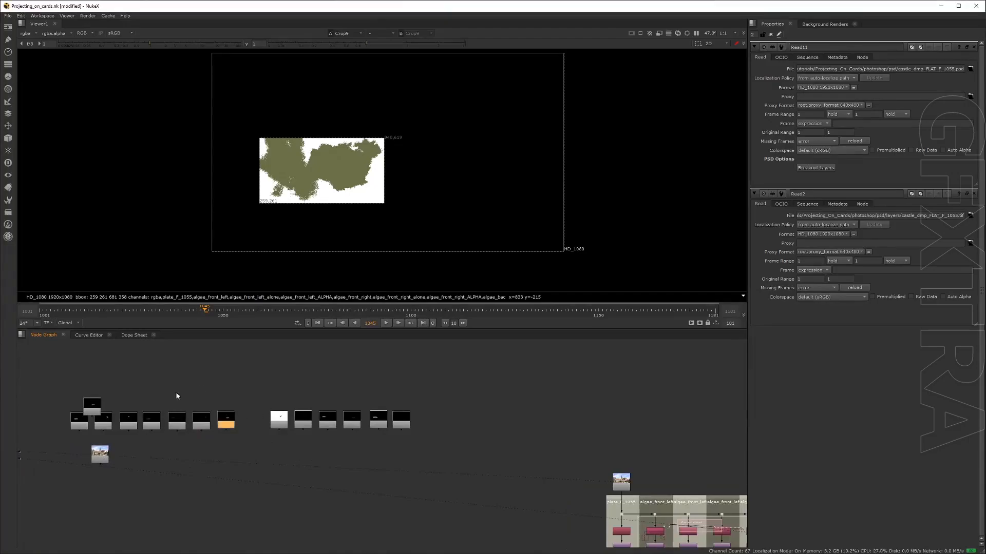
pyautogui.scroll(-5, 386, 457)
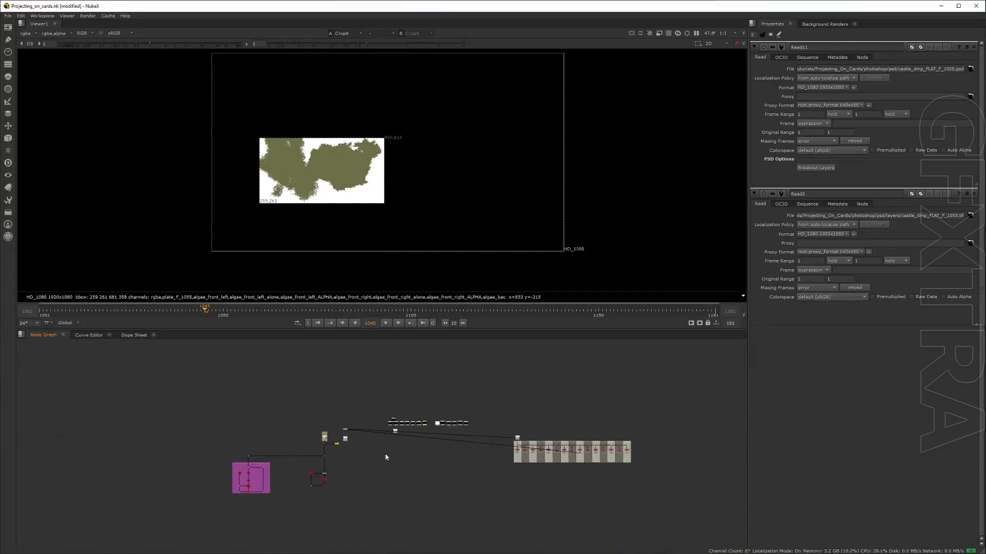
pyautogui.scroll(4, 386, 457)
pyautogui.moveTo(350, 355); pyautogui.dragTo(538, 393)
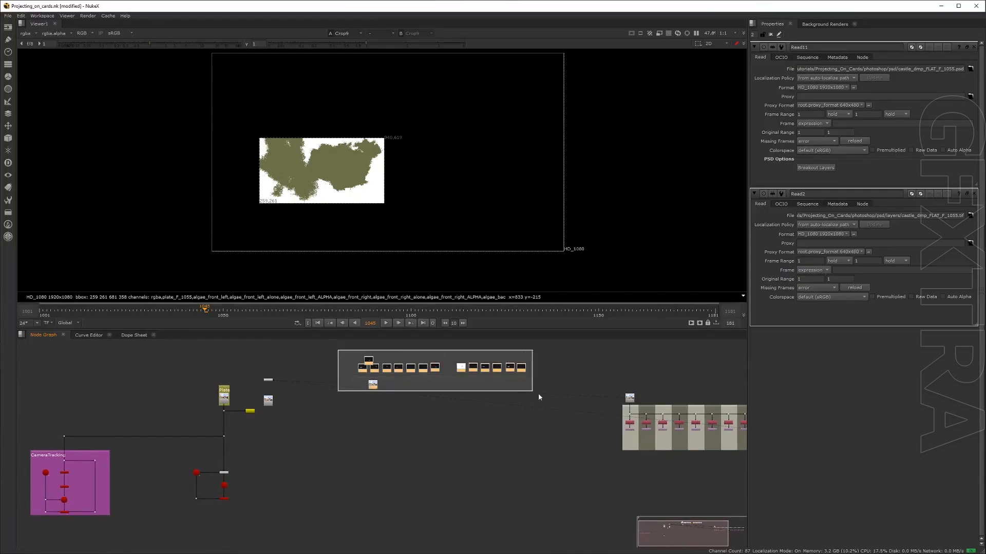
pyautogui.moveTo(374, 386); pyautogui.dragTo(339, 473)
pyautogui.click(289, 480)
pyautogui.scroll(-3, 292, 477)
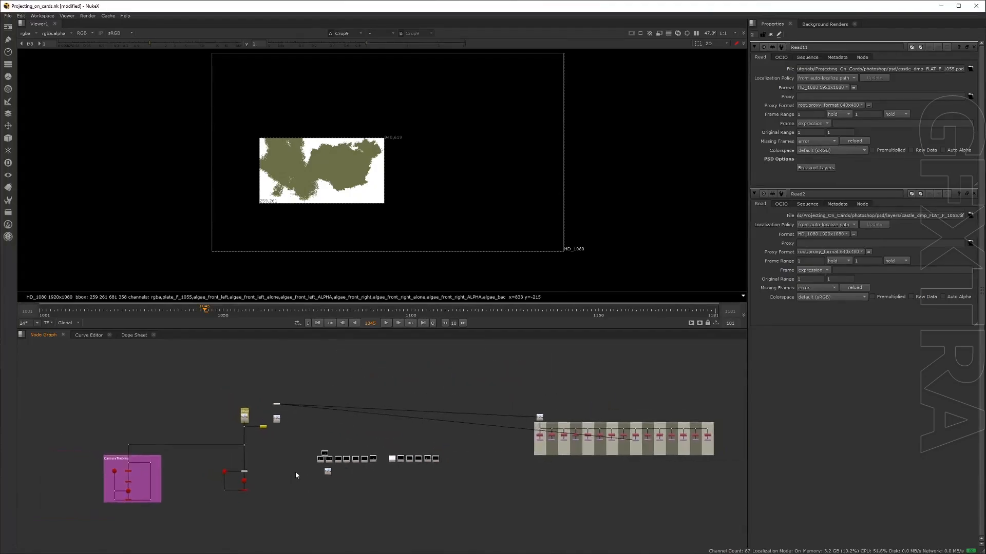
# Separate Read4 above the row of layer Reads and move Read5 out to the row's left.
pyautogui.scroll(4, 282, 422)
pyautogui.moveTo(295, 472); pyautogui.dragTo(282, 432, button='middle')
pyautogui.moveTo(347, 401); pyautogui.dragTo(393, 371)
pyautogui.scroll(2, 367, 393)
pyautogui.scroll(3, 314, 398)
pyautogui.moveTo(380, 402); pyautogui.dragTo(294, 409, button='middle')
pyautogui.moveTo(245, 423); pyautogui.dragTo(304, 363)
pyautogui.moveTo(283, 403); pyautogui.dragTo(234, 408, button='middle')
pyautogui.moveTo(234, 408); pyautogui.dragTo(155, 405)
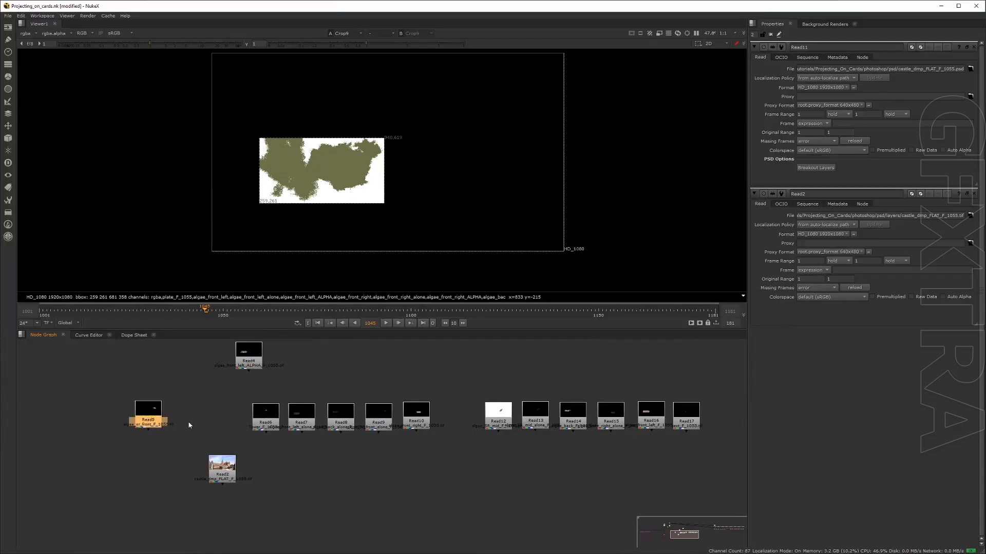
# Show Read5 in viewer input 1, zoom in on the roof patch and display its alpha channel.
pyautogui.press('1')
pyautogui.scroll(3, 474, 160)
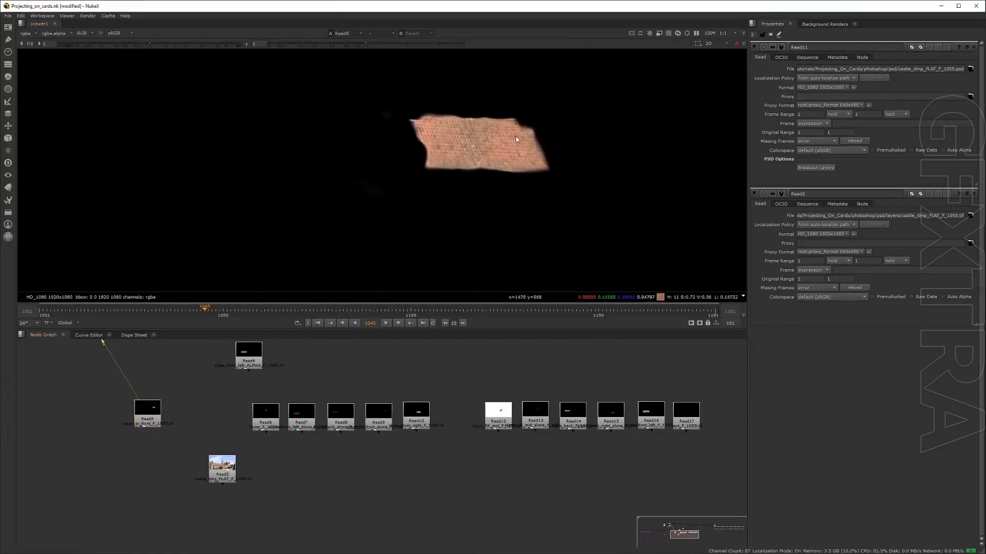
pyautogui.press('a')
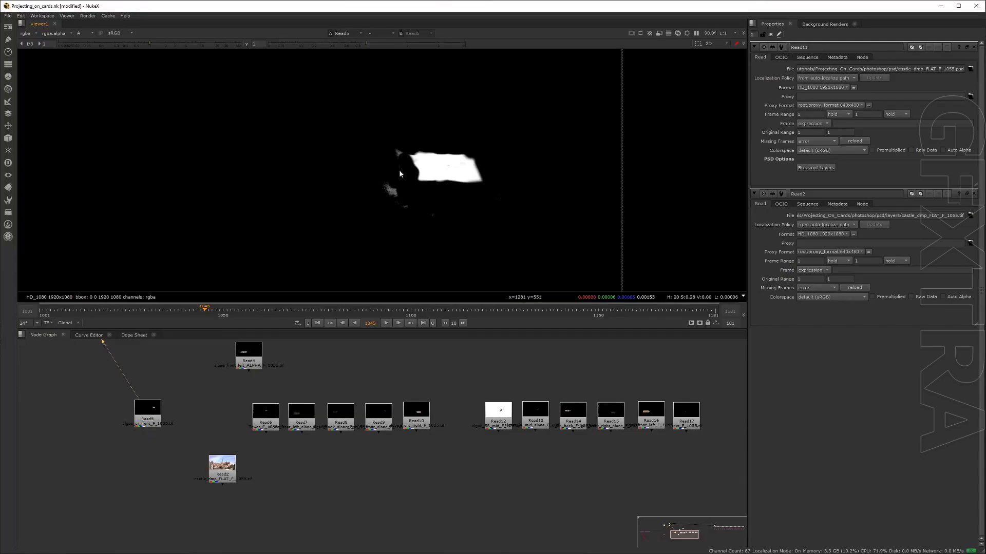
# Examine Read5's roof patch at different zoom levels, switching the viewer between its alpha channel and RGB.
pyautogui.press('a')
pyautogui.press('a')
pyautogui.scroll(5, 387, 198)
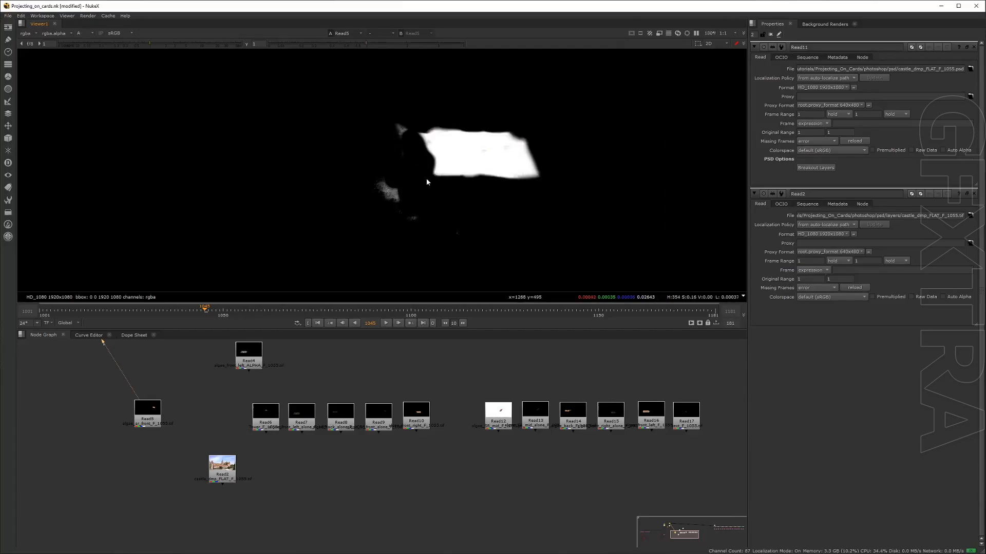
pyautogui.press('a')
pyautogui.scroll(-3, 401, 176)
pyautogui.press('a')
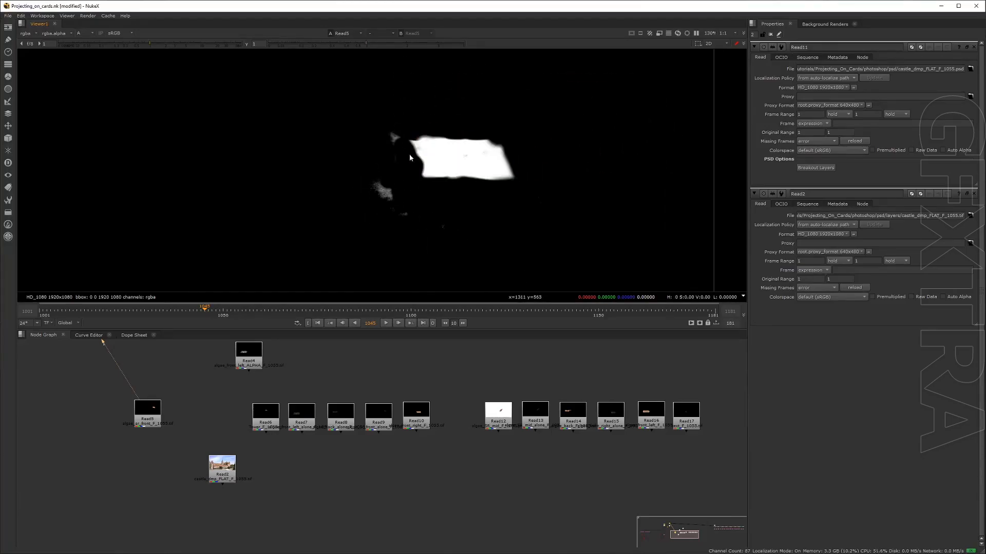
pyautogui.scroll(-2, 407, 154)
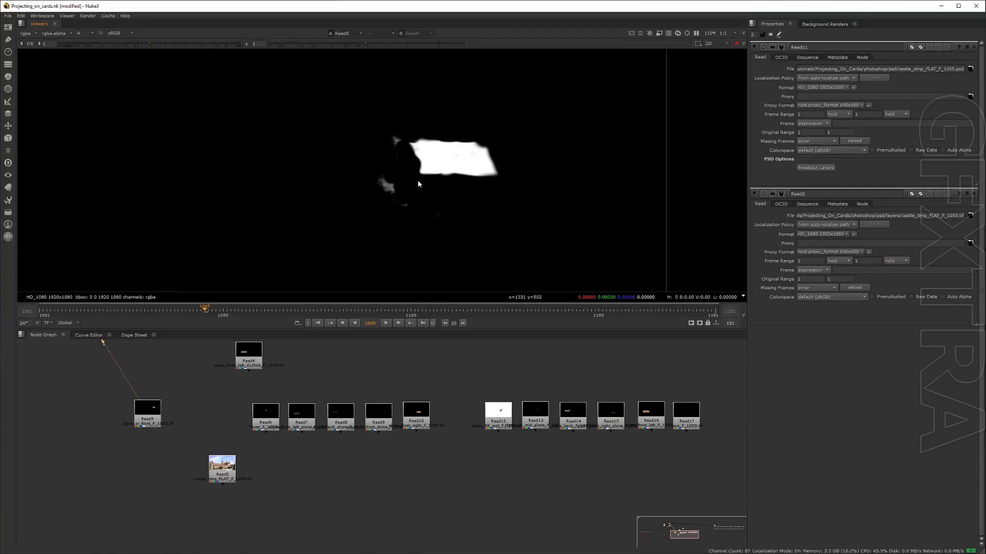
pyautogui.press('a')
# Move Read6 up beside Read4 and pull Read10 below the layer row, showing Read10 in viewer input 1.
pyautogui.moveTo(272, 413); pyautogui.dragTo(341, 363)
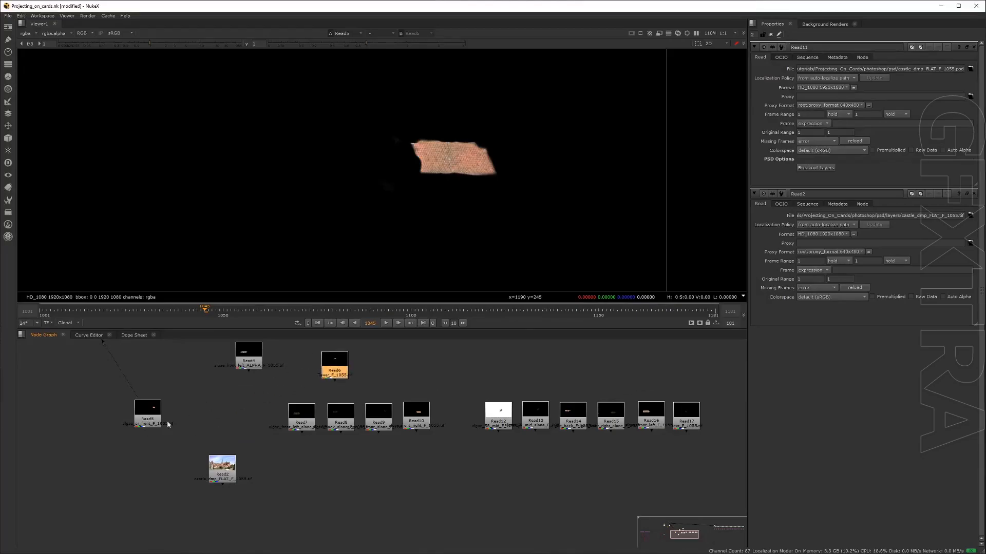
pyautogui.moveTo(152, 417); pyautogui.dragTo(158, 420)
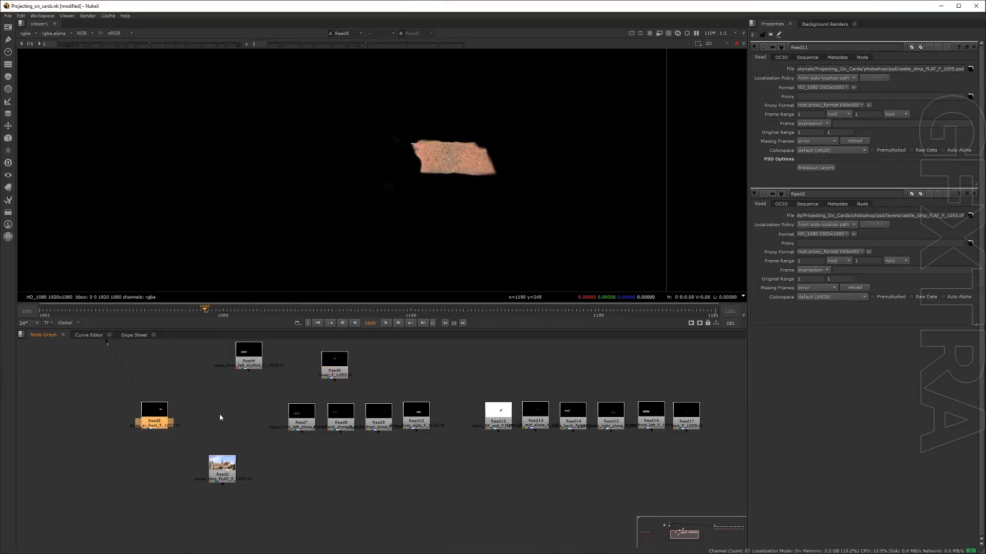
pyautogui.scroll(2, 219, 418)
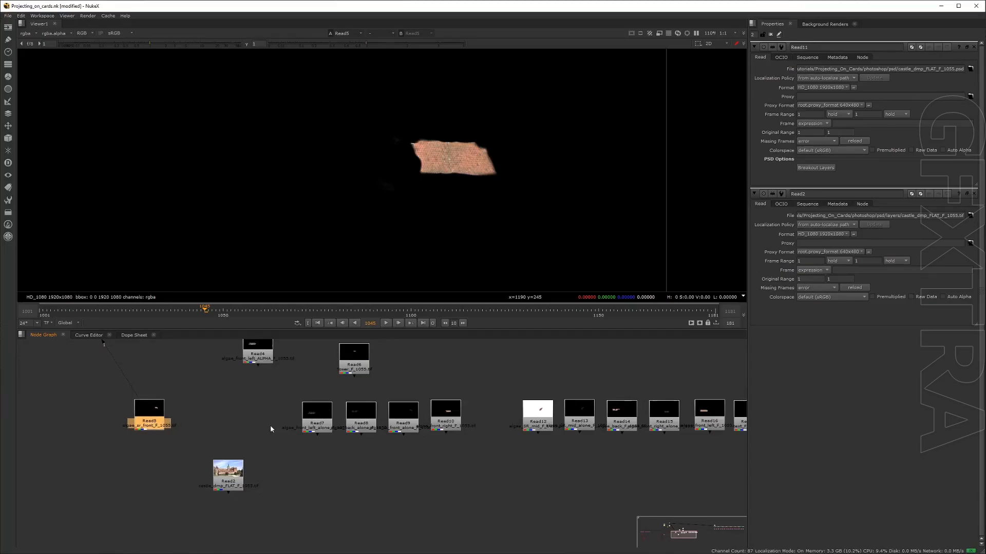
pyautogui.moveTo(270, 425); pyautogui.dragTo(200, 428, button='middle')
pyautogui.moveTo(367, 408); pyautogui.dragTo(305, 482)
pyautogui.press('1')
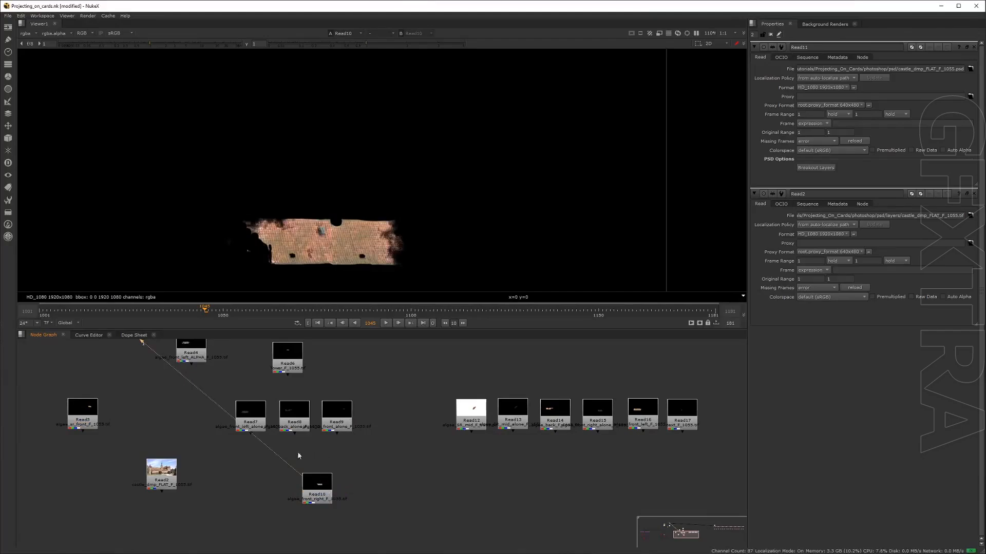
# Bring Read16 over beside Read9 and place Read3 below it, level with Read10.
pyautogui.moveTo(197, 357); pyautogui.dragTo(195, 382)
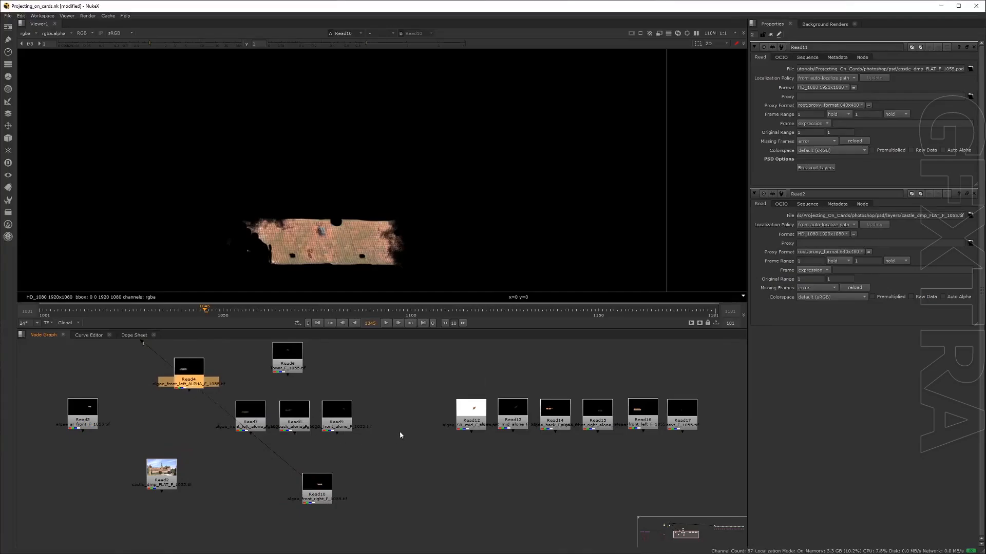
pyautogui.click(633, 410)
pyautogui.moveTo(632, 409); pyautogui.dragTo(358, 389)
pyautogui.moveTo(566, 392); pyautogui.dragTo(562, 428, button='middle')
pyautogui.moveTo(341, 383); pyautogui.dragTo(370, 436, button='middle')
pyautogui.moveTo(310, 388); pyautogui.dragTo(411, 505)
pyautogui.moveTo(402, 449); pyautogui.dragTo(418, 358, button='middle')
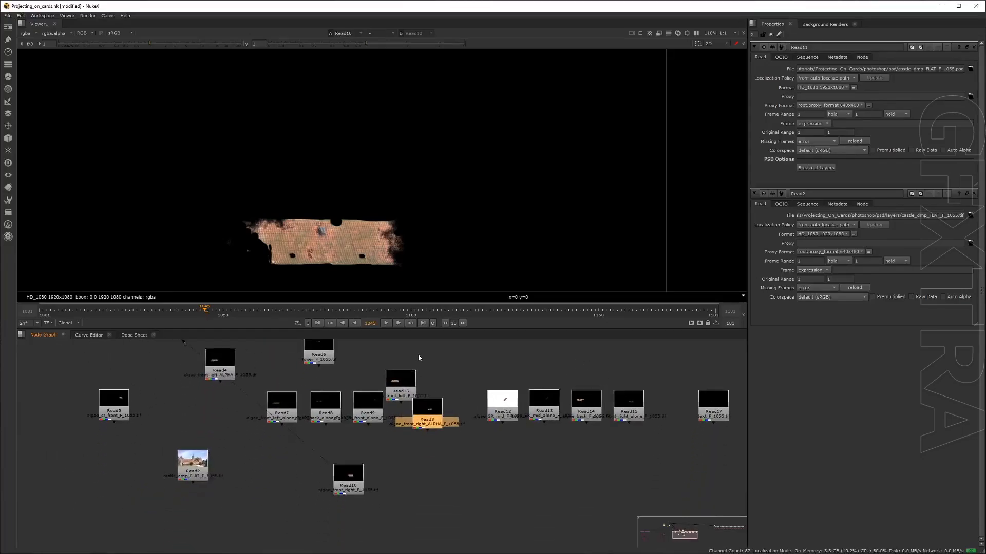
pyautogui.moveTo(426, 413); pyautogui.dragTo(429, 474)
# Spread Read7, Read8 and Read9 into a loose cluster, lift Read13 above Read12 and bring Read15 in above Read3.
pyautogui.moveTo(280, 409); pyautogui.dragTo(273, 374)
pyautogui.moveTo(329, 403); pyautogui.dragTo(303, 398)
pyautogui.moveTo(362, 404); pyautogui.dragTo(341, 386)
pyautogui.moveTo(344, 371); pyautogui.dragTo(339, 369, button='middle')
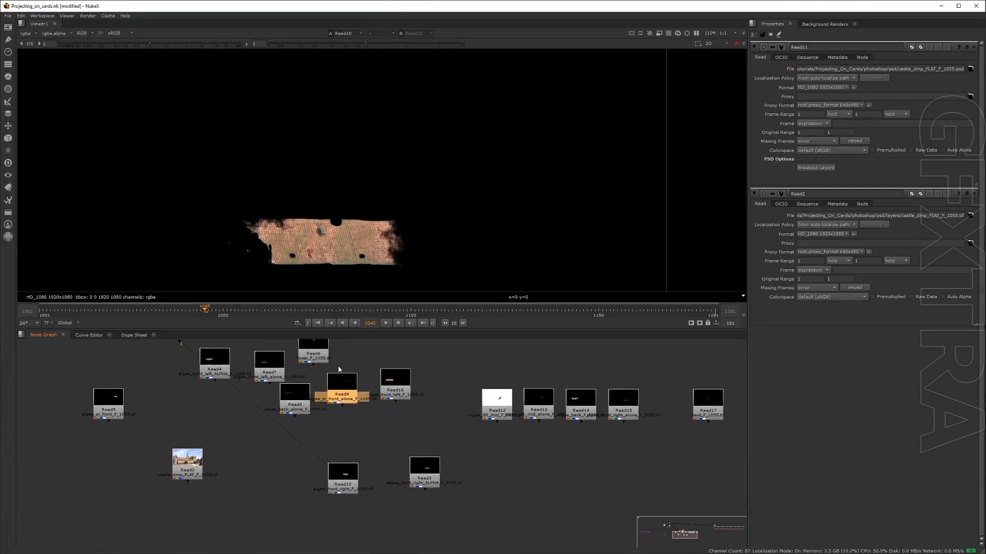
pyautogui.moveTo(544, 405); pyautogui.dragTo(539, 365)
pyautogui.moveTo(623, 403); pyautogui.dragTo(393, 433)
pyautogui.moveTo(337, 476); pyautogui.dragTo(353, 471, button='middle')
pyautogui.moveTo(354, 472); pyautogui.dragTo(335, 490)
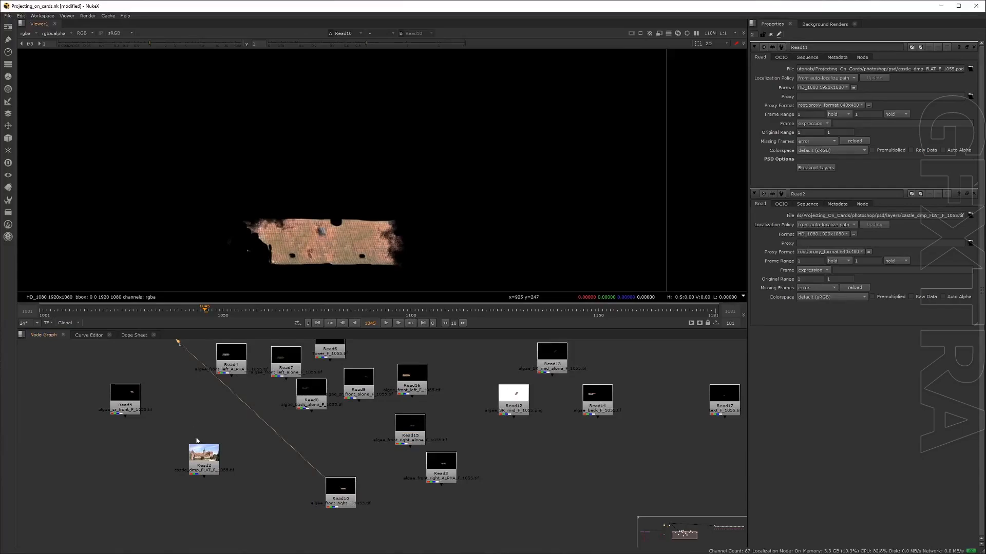
# Load Read2 in viewer input 1 and Read10 in input 2 and flip between them to compare the roof algae.
pyautogui.click(210, 458)
pyautogui.press('1')
pyautogui.click(340, 499)
pyautogui.press('2')
pyautogui.click(367, 472)
pyautogui.press('1')
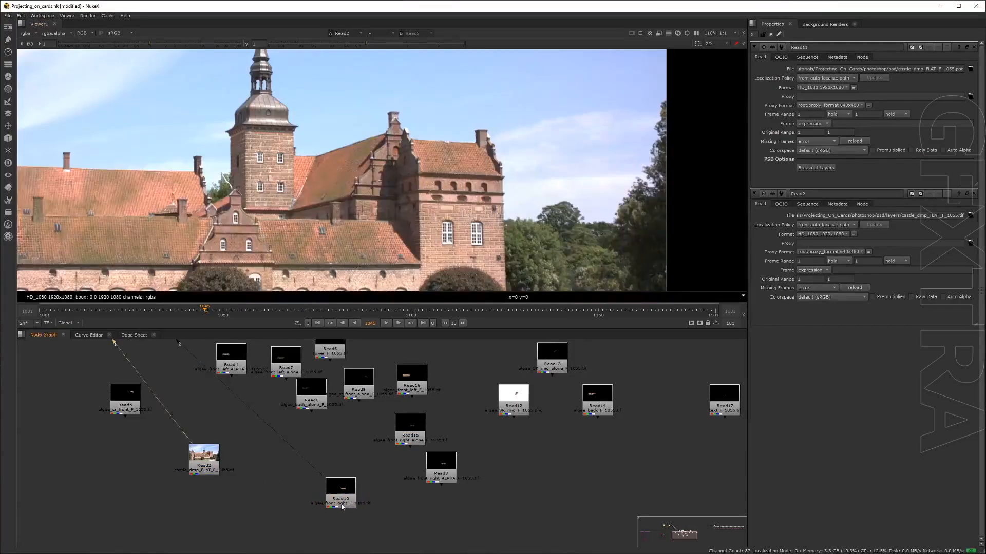
pyautogui.press('2')
pyautogui.press('1')
pyautogui.press('2')
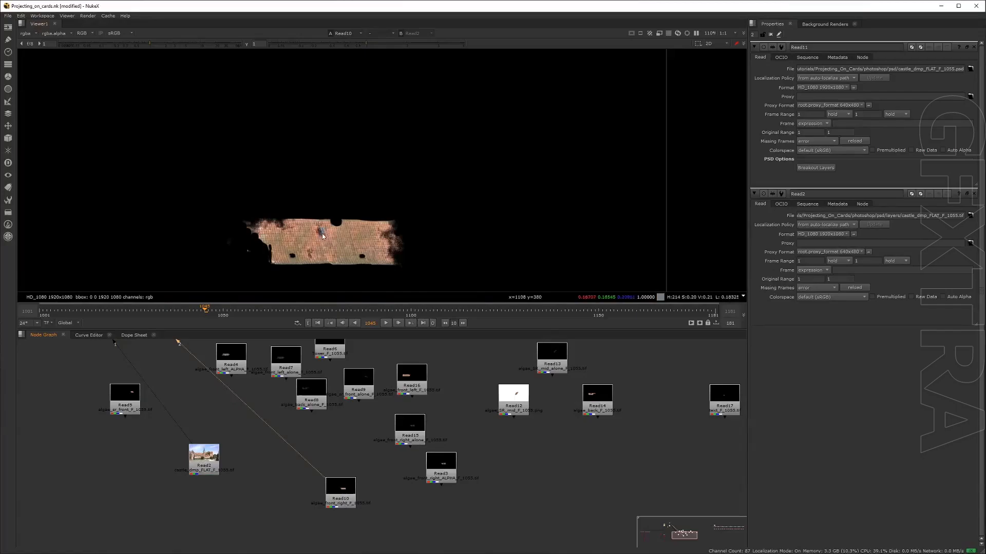
pyautogui.press('1')
pyautogui.press('2')
# Zoom in on Read10's algae patch and inspect its alpha channel against Read2.
pyautogui.scroll(5, 339, 225)
pyautogui.press('a')
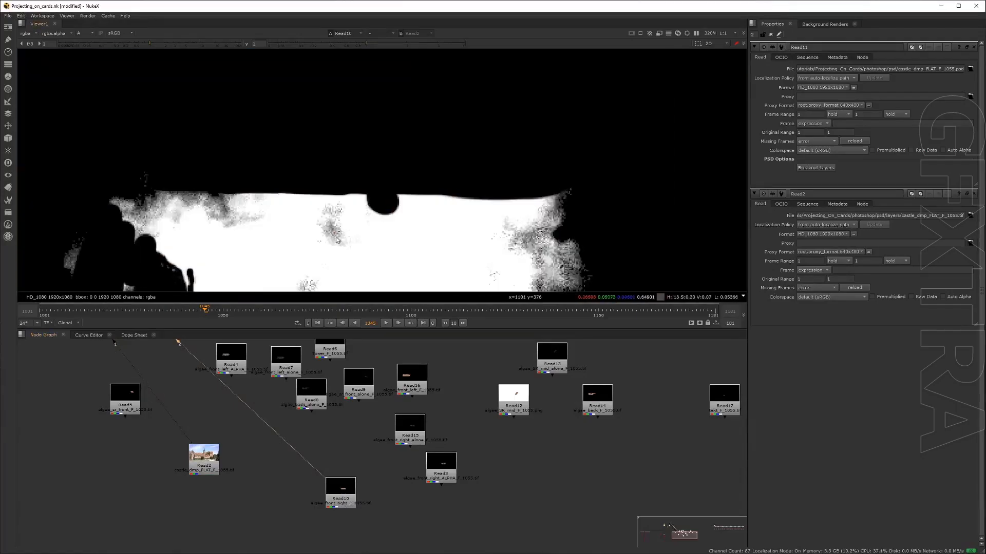
pyautogui.scroll(-3, 344, 231)
pyautogui.press('1')
# Show Read3, the algae_front_right_ALPHA layer, in viewer input 1 and toggle between its alpha and RGB.
pyautogui.click(443, 472)
pyautogui.press('1')
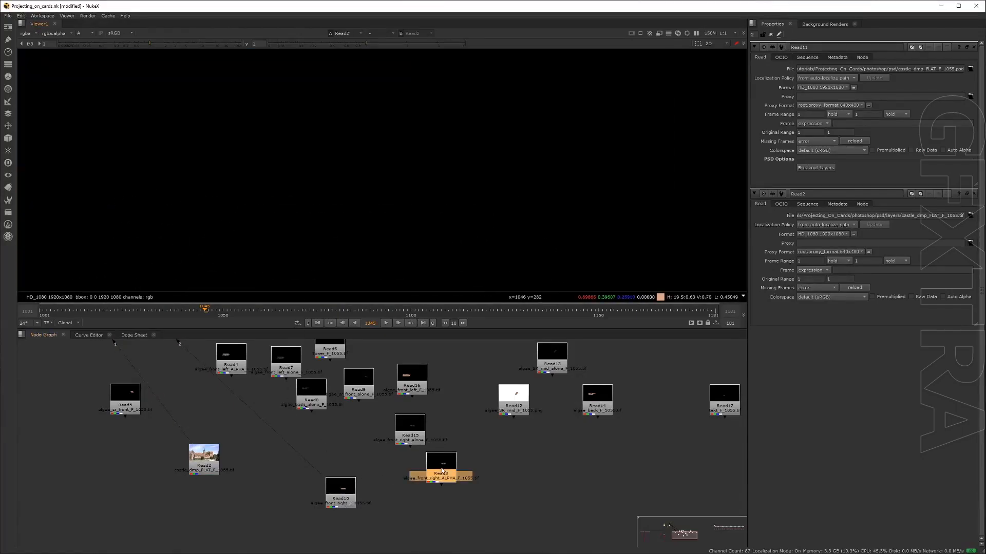
pyautogui.click(462, 494)
pyautogui.press('a')
pyautogui.press('a')
pyautogui.press('a')
pyautogui.press('a')
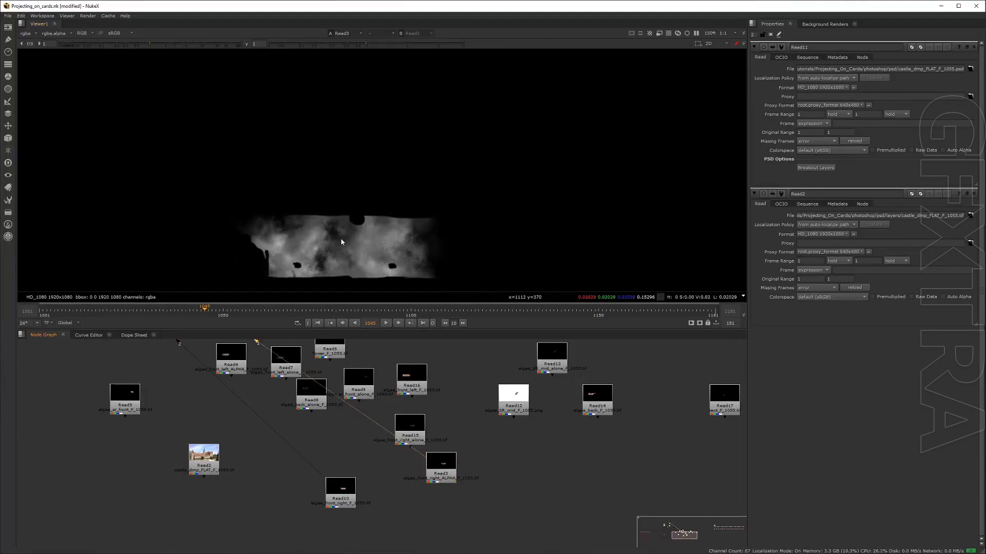
# Show Read15, the algae_front_right_alone layer, in viewer input 1 and check its alpha channel.
pyautogui.click(415, 426)
pyautogui.press('1')
pyautogui.click(440, 429)
pyautogui.press('a')
pyautogui.press('a')
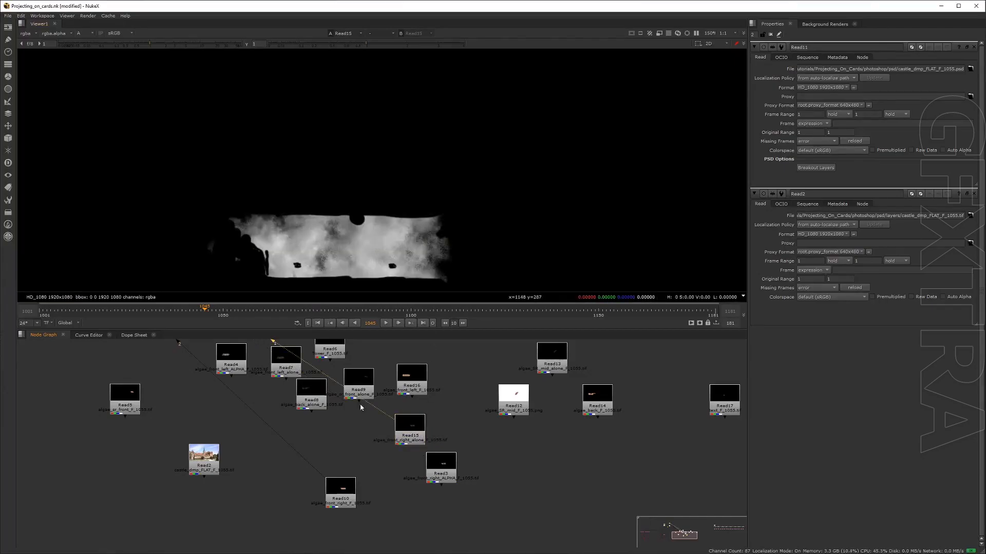
# Select all the layer Reads together with Read2 and move them up level with the plate nodes.
pyautogui.scroll(-5, 359, 405)
pyautogui.scroll(2, 382, 487)
pyautogui.moveTo(381, 487); pyautogui.dragTo(369, 484, button='middle')
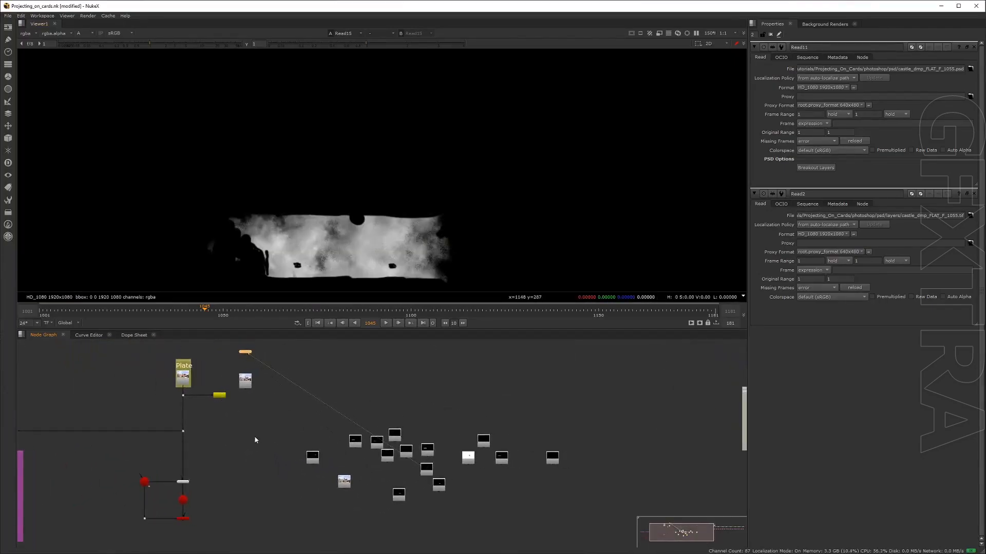
pyautogui.moveTo(257, 422); pyautogui.dragTo(644, 529)
pyautogui.moveTo(426, 469); pyautogui.dragTo(448, 364)
pyautogui.click(245, 408)
pyautogui.scroll(-1, 256, 407)
pyautogui.moveTo(256, 405); pyautogui.dragTo(258, 442, button='middle')
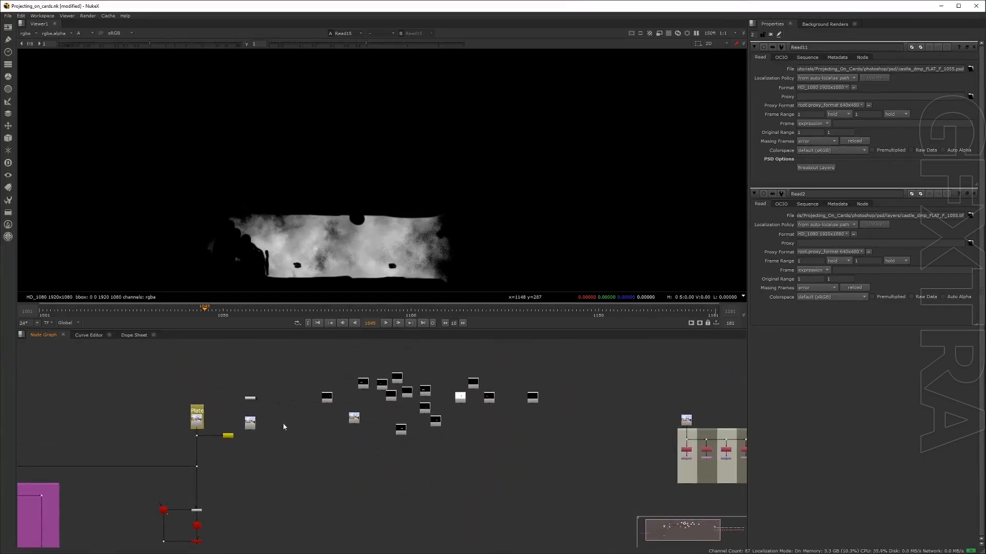
# Place Read2 next to the Read18 plate still and line the two nodes up.
pyautogui.scroll(2, 284, 427)
pyautogui.moveTo(394, 415); pyautogui.dragTo(307, 420)
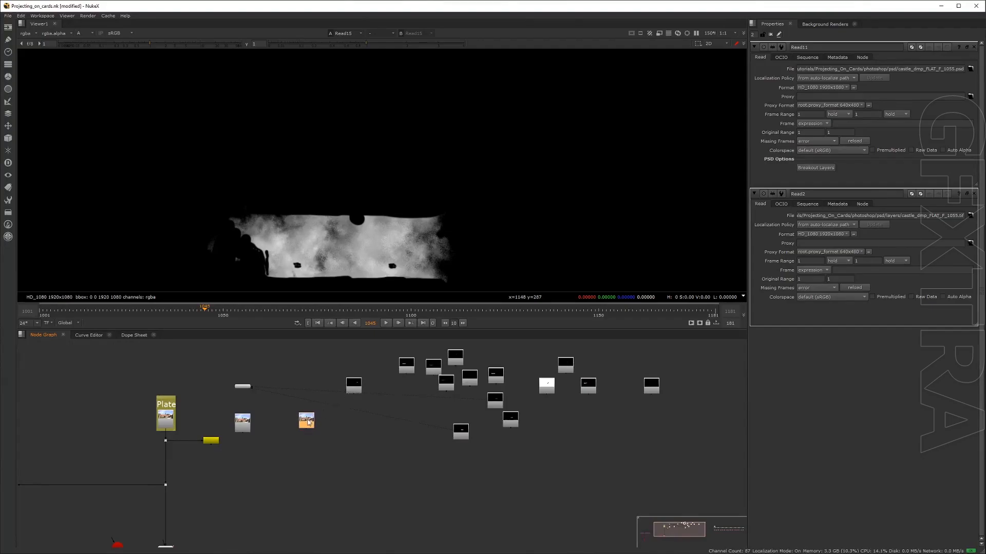
pyautogui.moveTo(308, 422); pyautogui.dragTo(287, 428)
pyautogui.moveTo(226, 418); pyautogui.dragTo(286, 417)
pyautogui.click(307, 435)
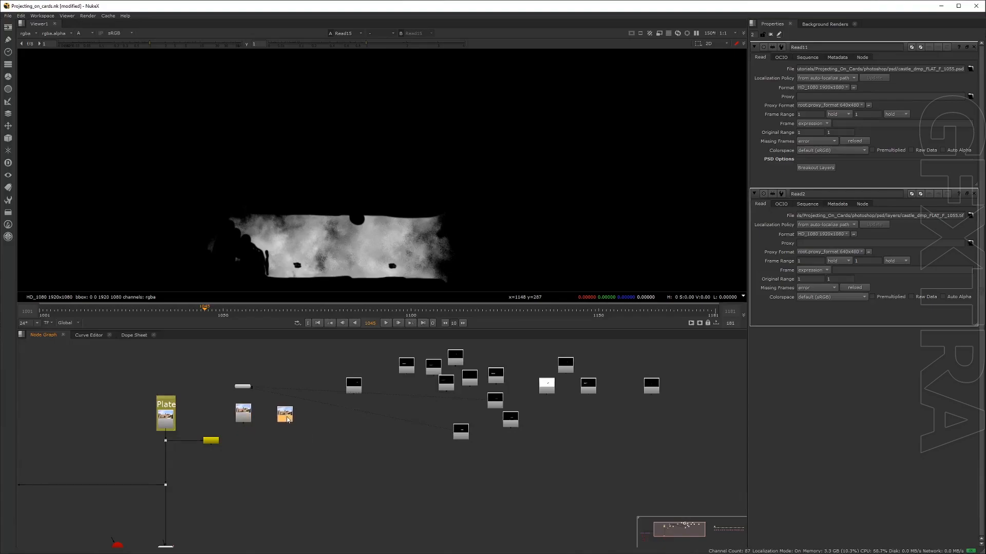
# Show the Read1 plate in viewer input 1 in RGB and frame the whole castle image.
pyautogui.click(282, 424)
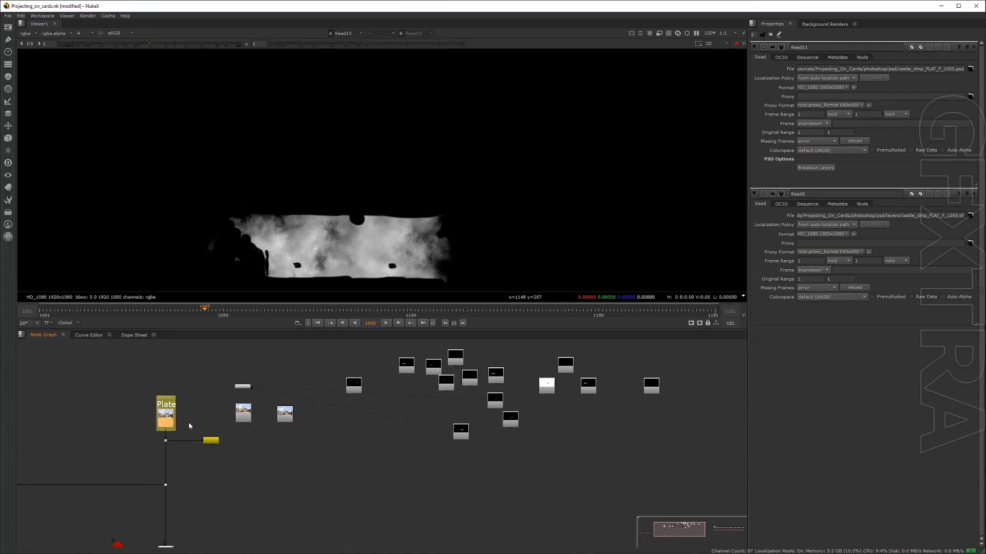
pyautogui.press('1')
pyautogui.press('a')
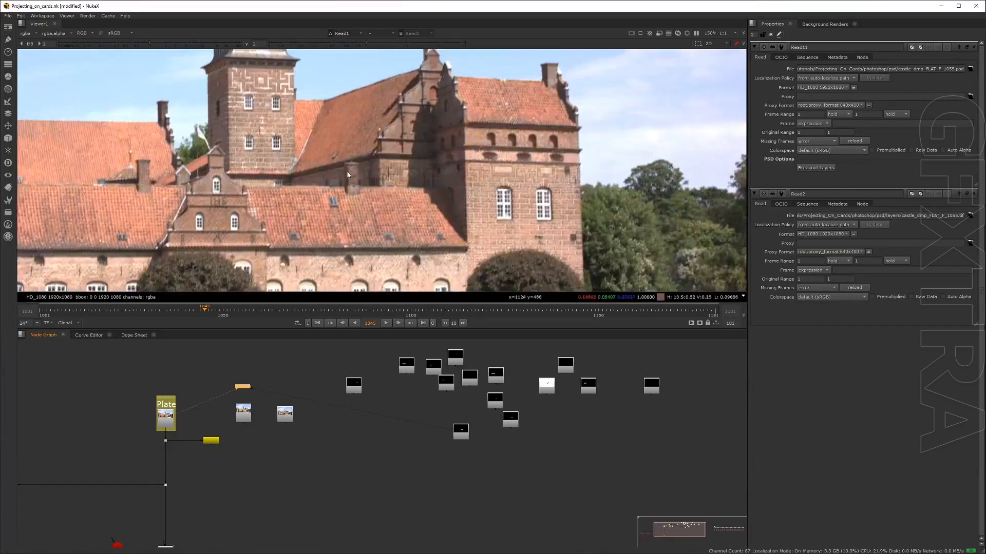
pyautogui.scroll(-5, 335, 187)
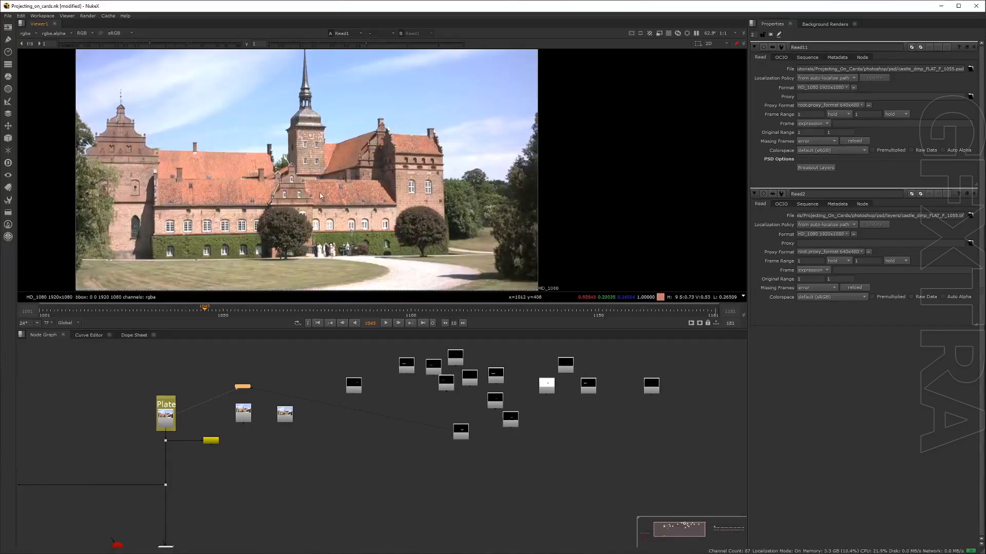
pyautogui.scroll(-1, 325, 190)
pyautogui.moveTo(322, 194); pyautogui.dragTo(330, 192, button='middle')
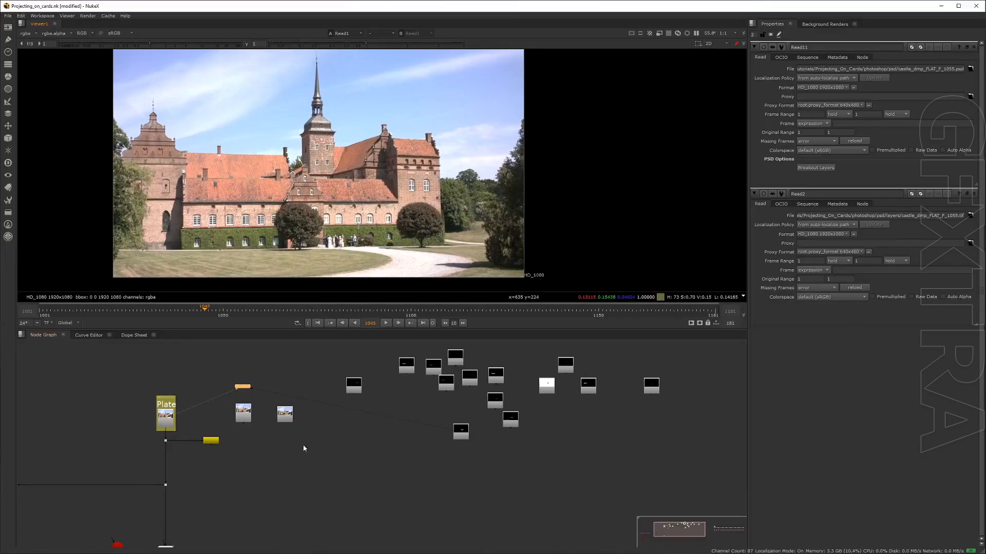
# Create a Merge node, move Read18 down below Read2 and connect the Merge's B input to Read18.
pyautogui.scroll(2, 310, 426)
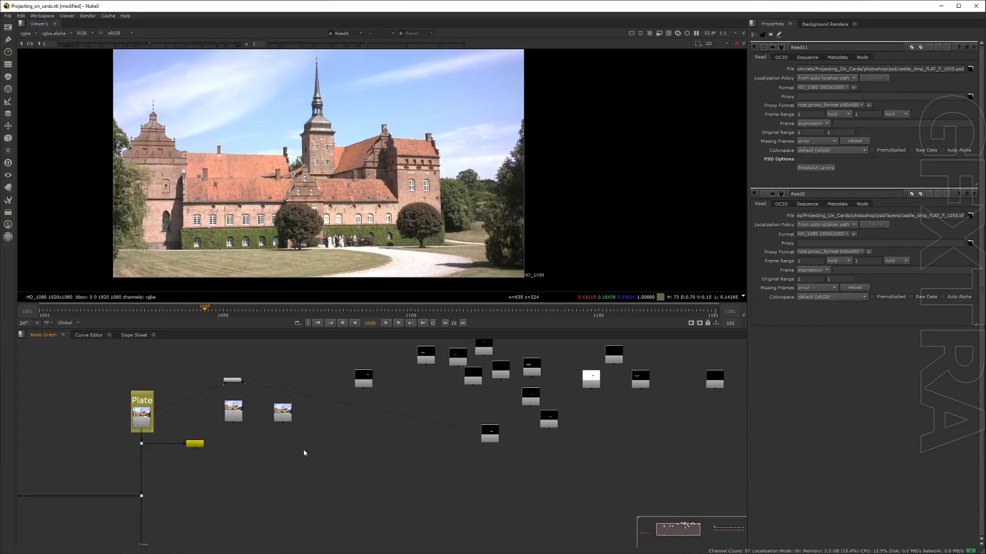
pyautogui.moveTo(282, 415); pyautogui.dragTo(280, 414)
pyautogui.click(298, 433)
pyautogui.press('m')
pyautogui.scroll(3, 267, 451)
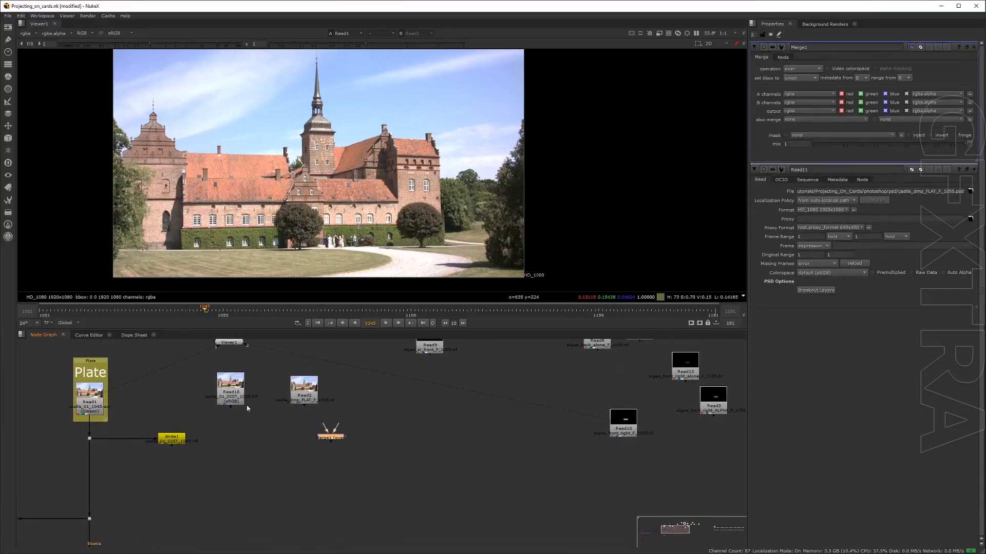
pyautogui.moveTo(242, 401); pyautogui.dragTo(262, 442)
pyautogui.moveTo(334, 436); pyautogui.dragTo(251, 443)
pyautogui.moveTo(244, 486); pyautogui.dragTo(253, 489)
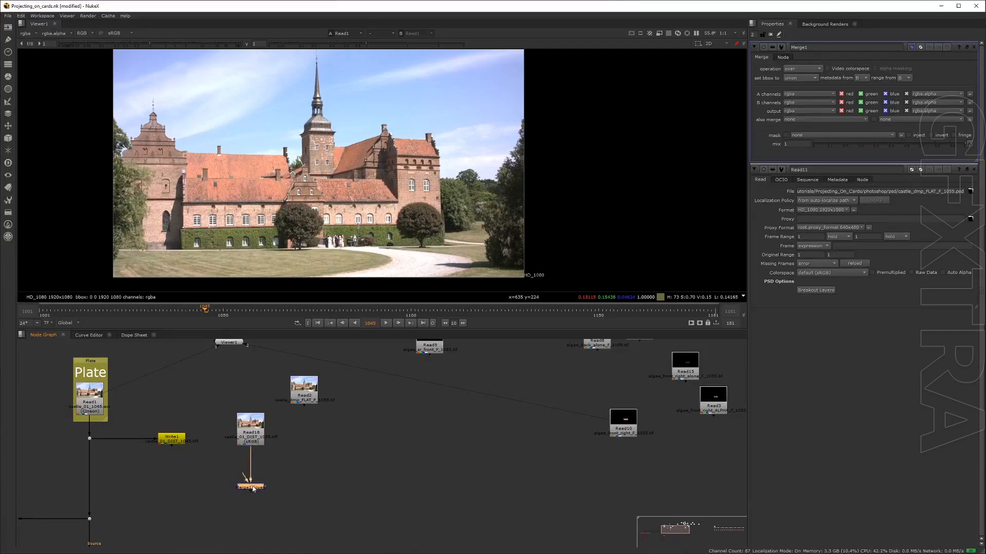
# Connect Merge1's A input to Read10 and view the merged result against the Read18 still.
pyautogui.click(256, 434)
pyautogui.press('1')
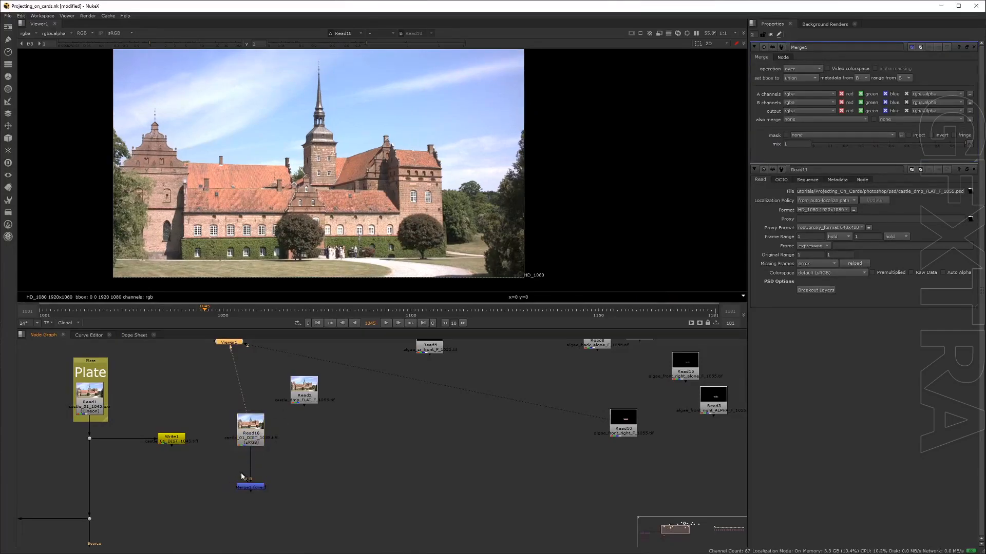
pyautogui.moveTo(241, 477); pyautogui.dragTo(581, 442)
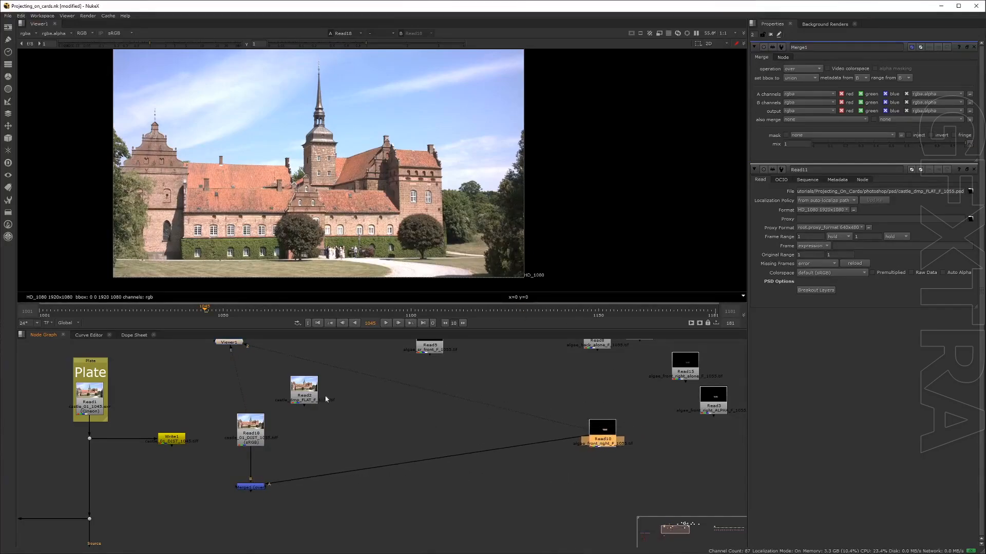
pyautogui.click(259, 488)
pyautogui.press('1')
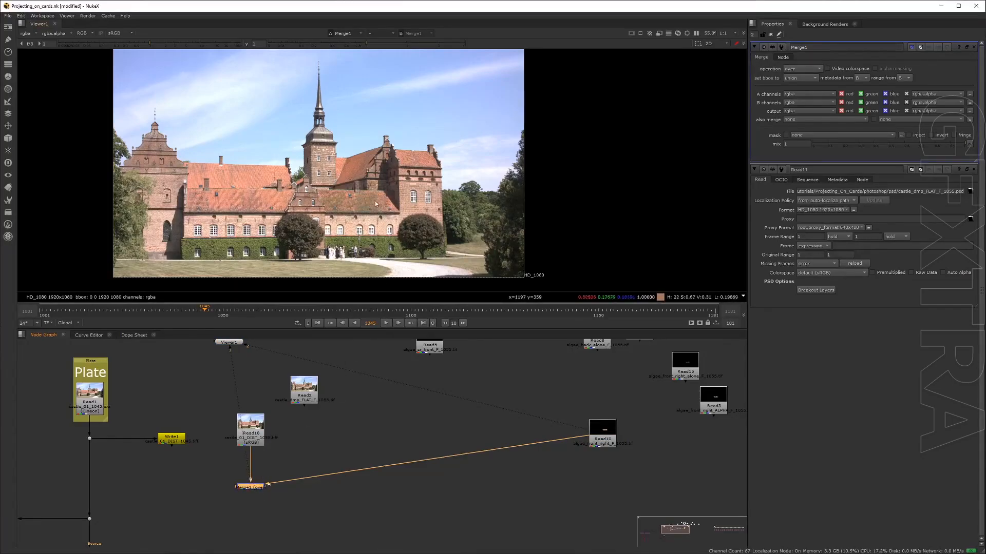
# Reconnect Merge1's B input to the Read1 plate and go to frame 1055.
pyautogui.scroll(-2, 457, 408)
pyautogui.moveTo(457, 408); pyautogui.dragTo(468, 399, button='middle')
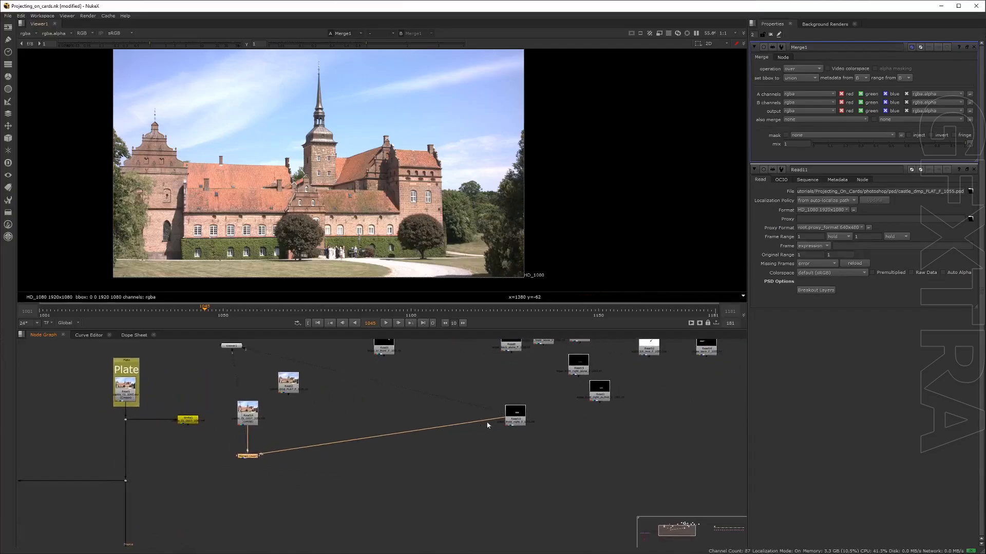
pyautogui.moveTo(250, 427); pyautogui.dragTo(124, 395)
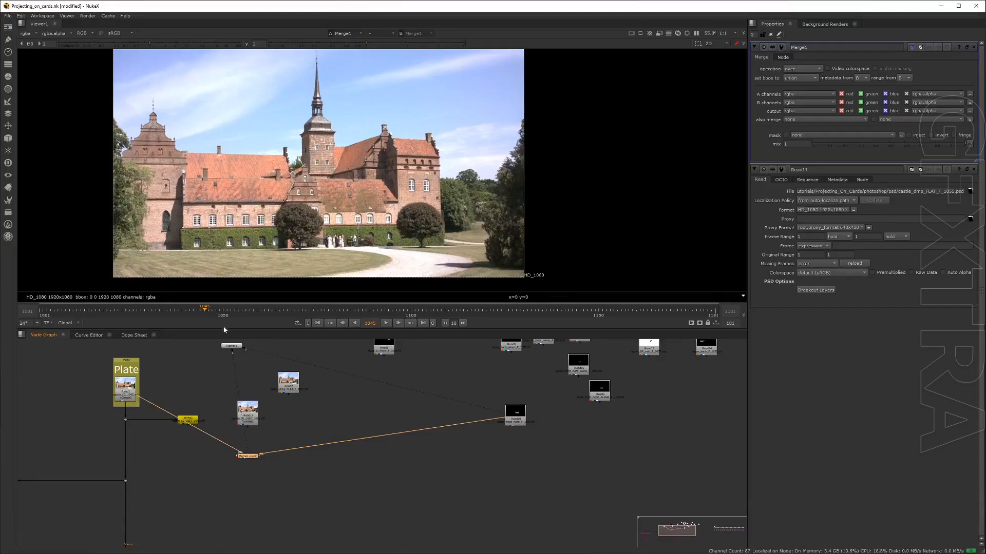
pyautogui.moveTo(205, 310); pyautogui.dragTo(243, 310)
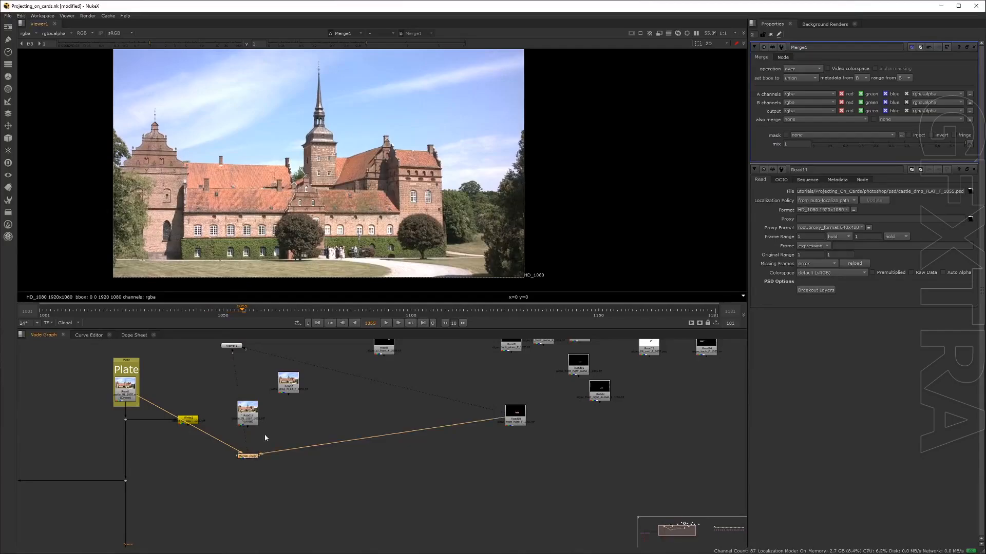
# Bring Read15 down beside Read10 and connect it to Merge1's A input in place of Read10.
pyautogui.moveTo(473, 397); pyautogui.dragTo(454, 420, button='middle')
pyautogui.moveTo(476, 439); pyautogui.dragTo(407, 448)
pyautogui.scroll(5, 406, 449)
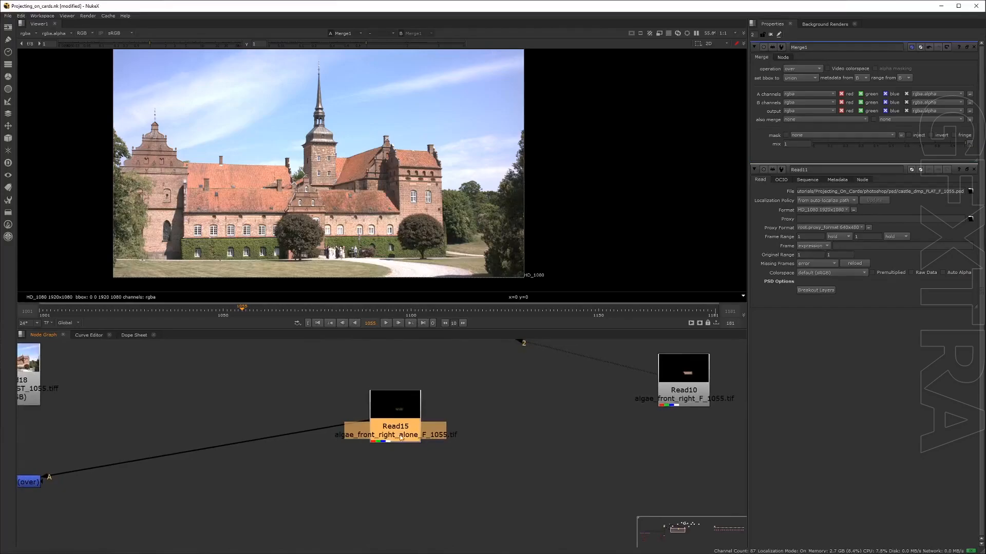
# Examine the merged algae on the castle's front right roof and the node layout around Merge1.
pyautogui.scroll(-5, 391, 439)
pyautogui.scroll(3, 336, 206)
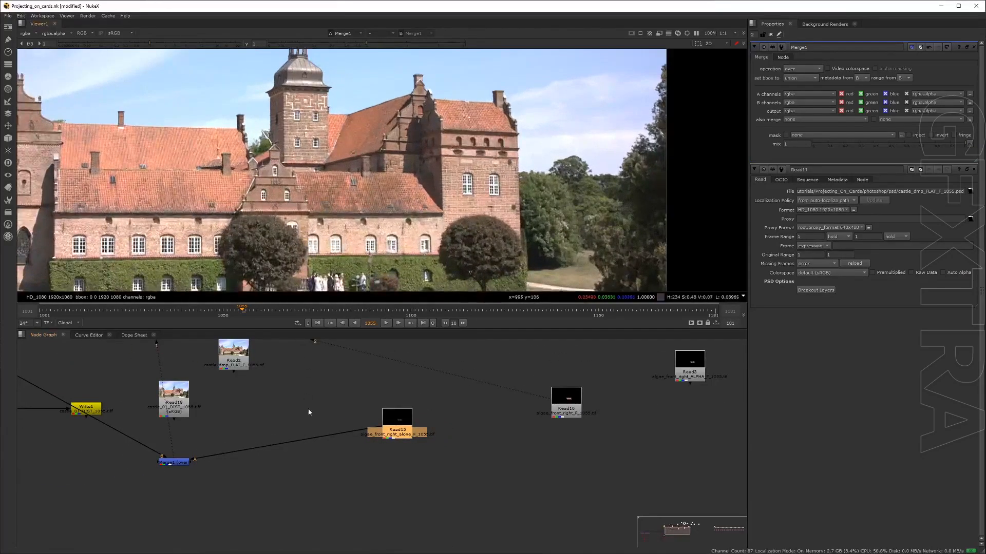
pyautogui.moveTo(373, 430); pyautogui.dragTo(399, 426)
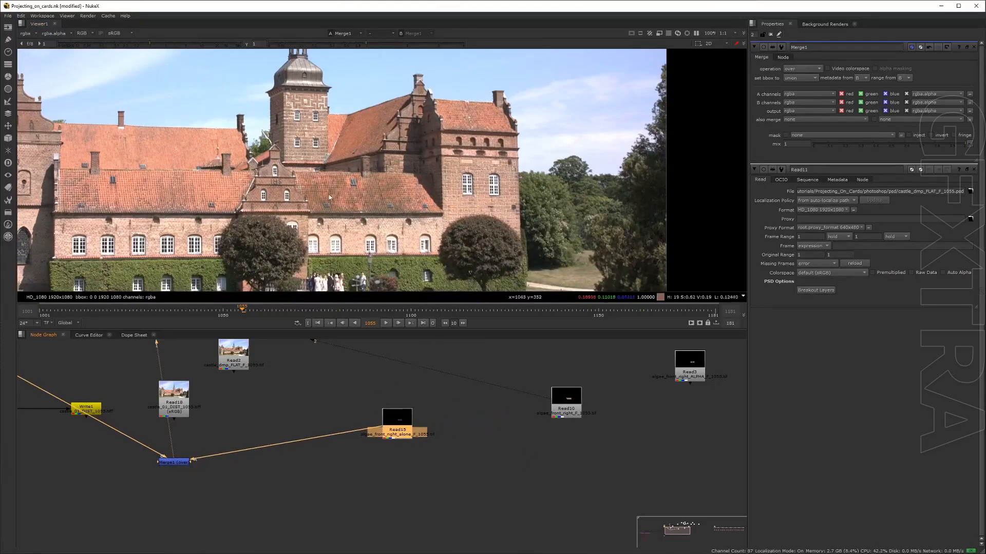
pyautogui.scroll(5, 329, 198)
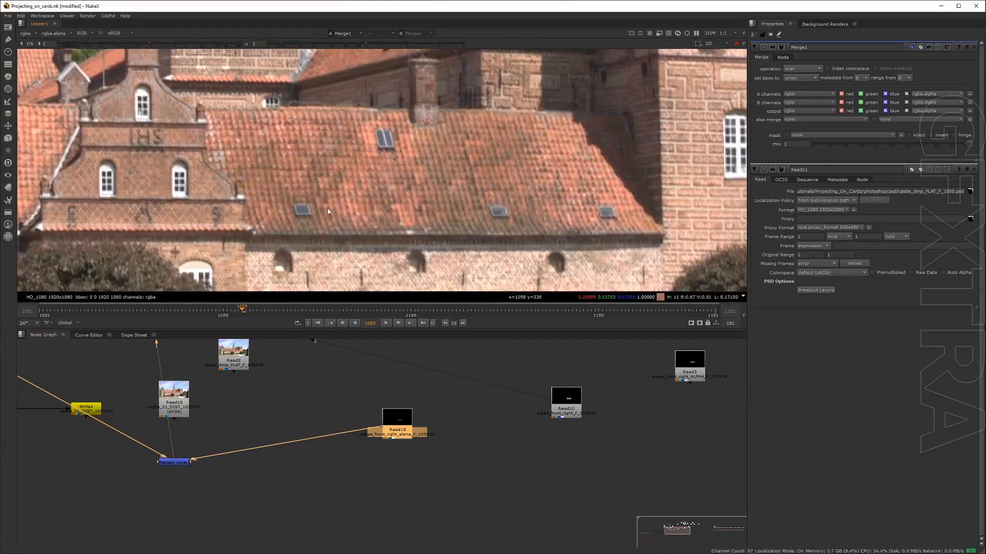
pyautogui.scroll(-4, 333, 194)
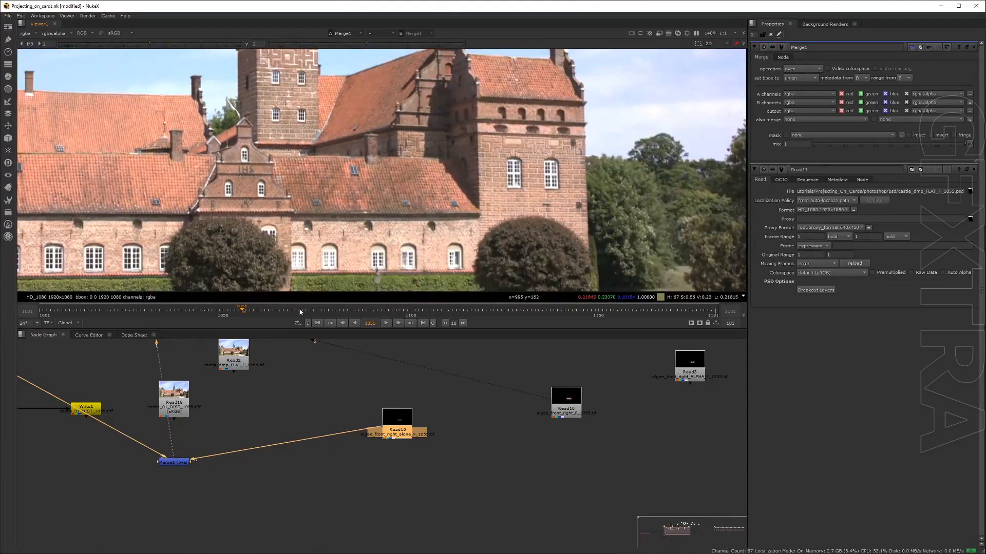
pyautogui.moveTo(379, 432); pyautogui.dragTo(401, 421)
pyautogui.scroll(-4, 442, 406)
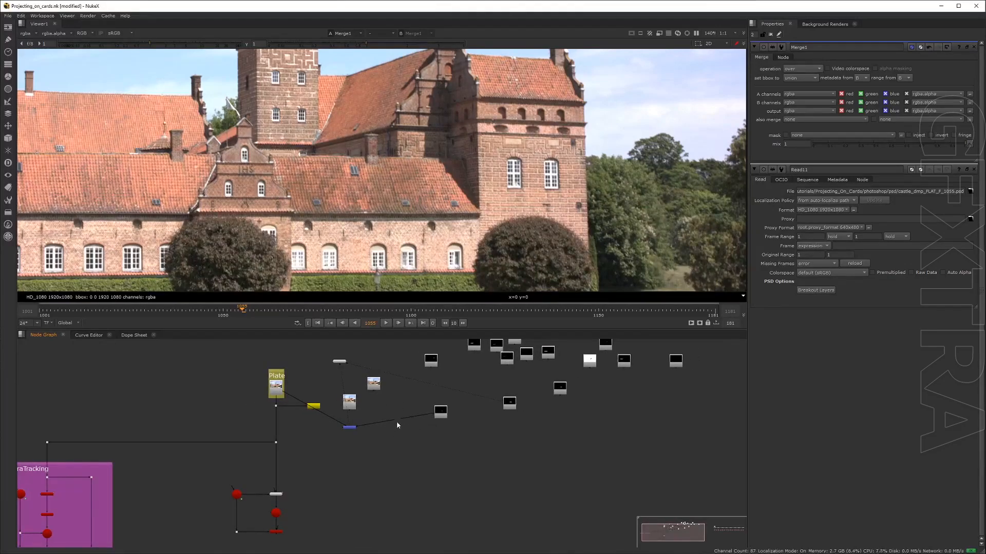
pyautogui.scroll(5, 370, 406)
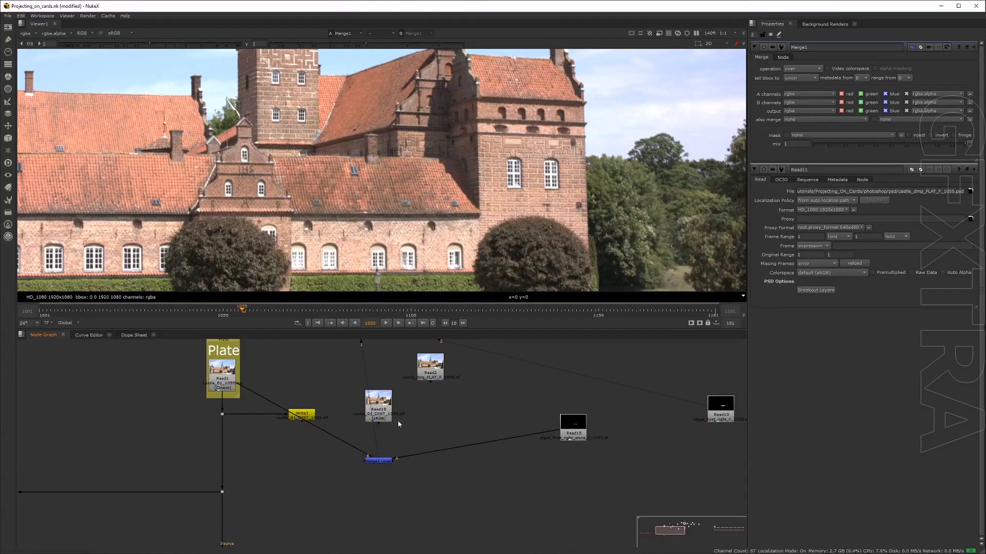
# Move Merge1 up toward Read15 and shift the Write1 branch lower beneath the Plate backdrop.
pyautogui.moveTo(378, 461); pyautogui.dragTo(427, 440)
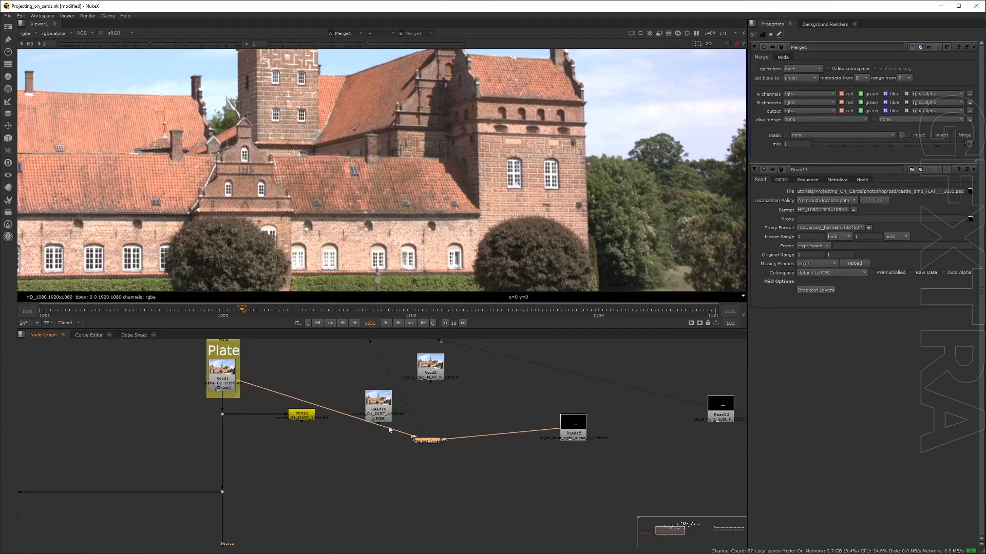
pyautogui.moveTo(206, 392); pyautogui.dragTo(304, 450)
pyautogui.click(304, 457)
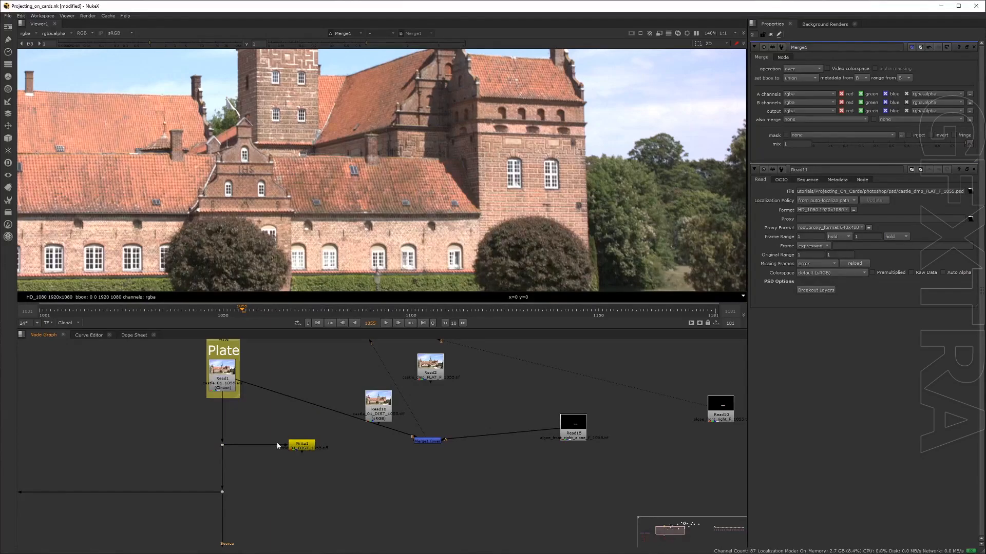
# Place Read18 beside Read2 and bring Read15 closer to Merge1 in the node graph.
pyautogui.moveTo(377, 406); pyautogui.dragTo(358, 370)
pyautogui.click(462, 398)
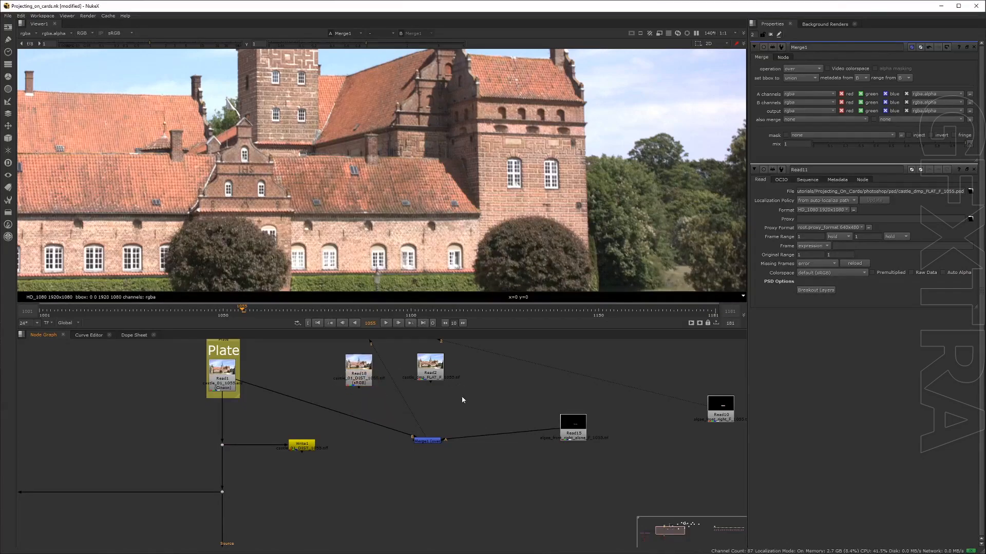
pyautogui.moveTo(640, 416); pyautogui.dragTo(551, 423, button='middle')
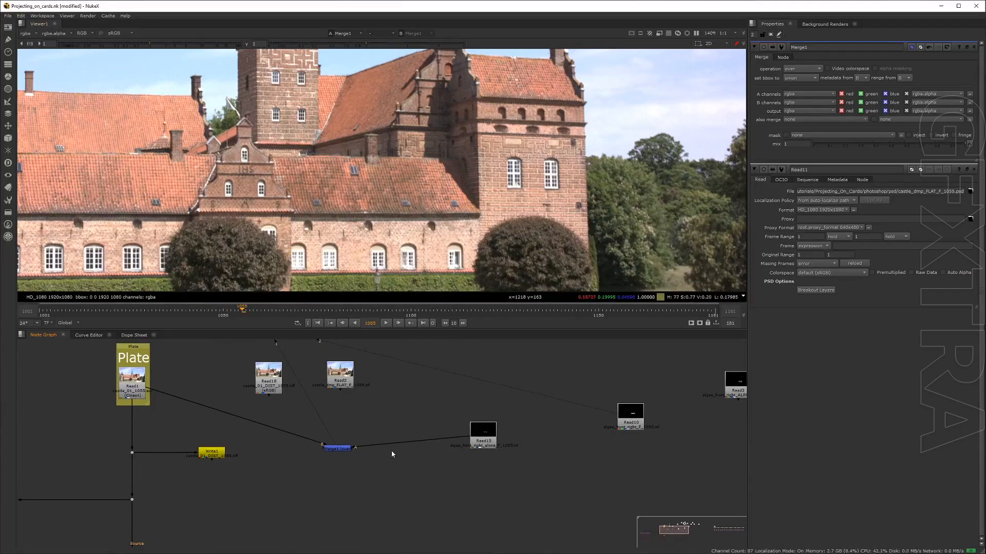
pyautogui.scroll(-2, 385, 451)
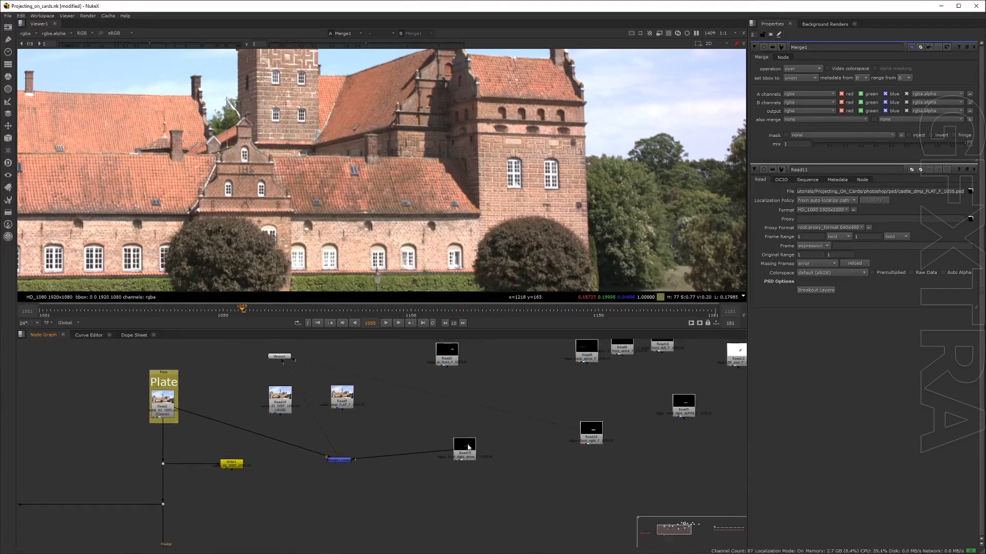
pyautogui.moveTo(472, 454); pyautogui.dragTo(454, 445)
pyautogui.click(448, 445)
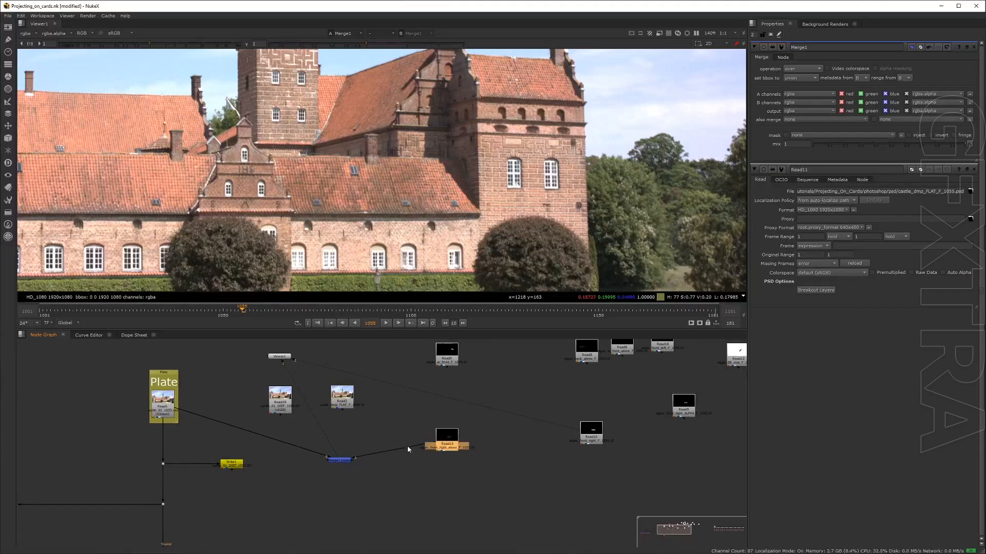
# Compare Read15's alpha channel with its colour close up and return the viewer to Merge1 in colour.
pyautogui.press('1')
pyautogui.press('a')
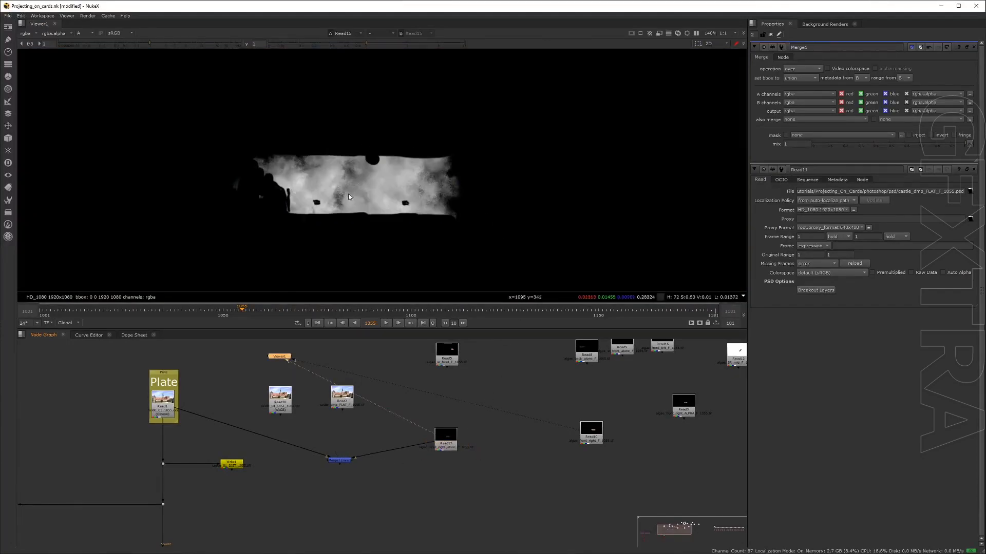
pyautogui.scroll(8, 331, 193)
pyautogui.press('a')
pyautogui.scroll(-7, 380, 168)
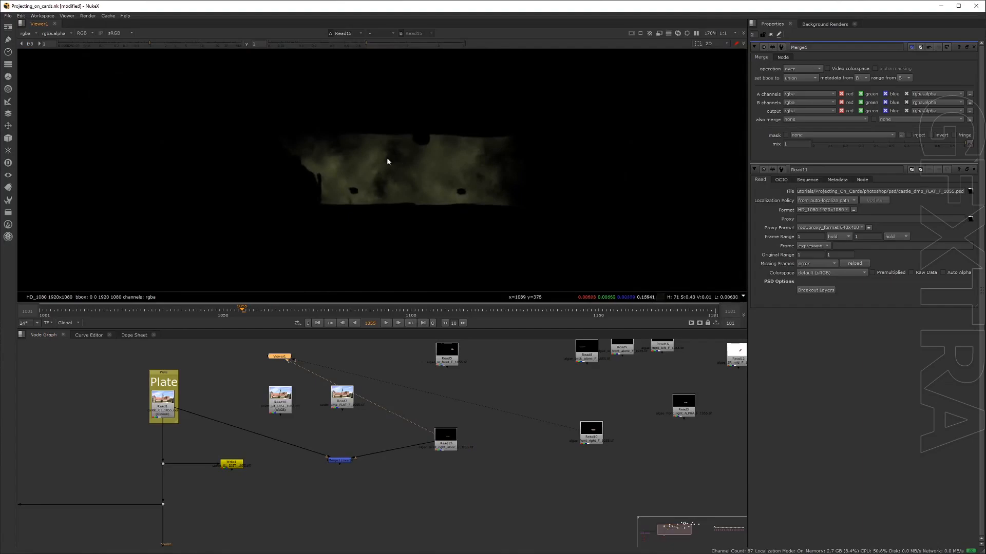
pyautogui.press('a')
pyautogui.scroll(3, 379, 165)
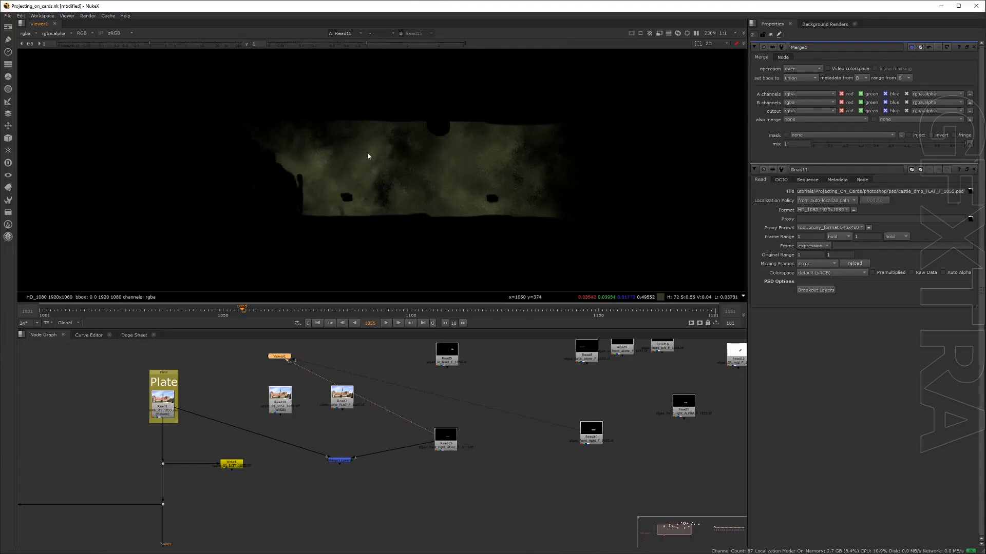
pyautogui.scroll(1, 361, 167)
pyautogui.press('a')
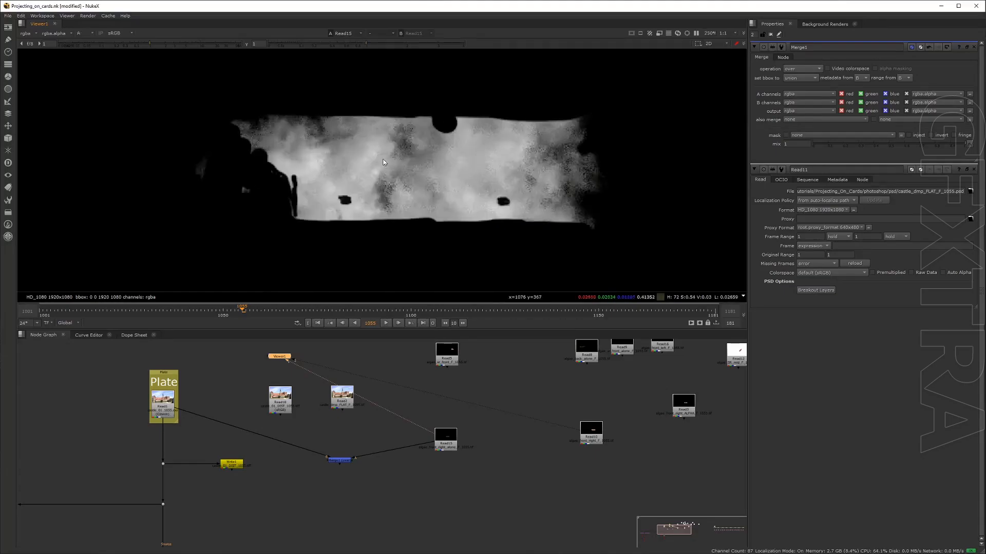
pyautogui.press('a')
pyautogui.click(336, 460)
pyautogui.press('1')
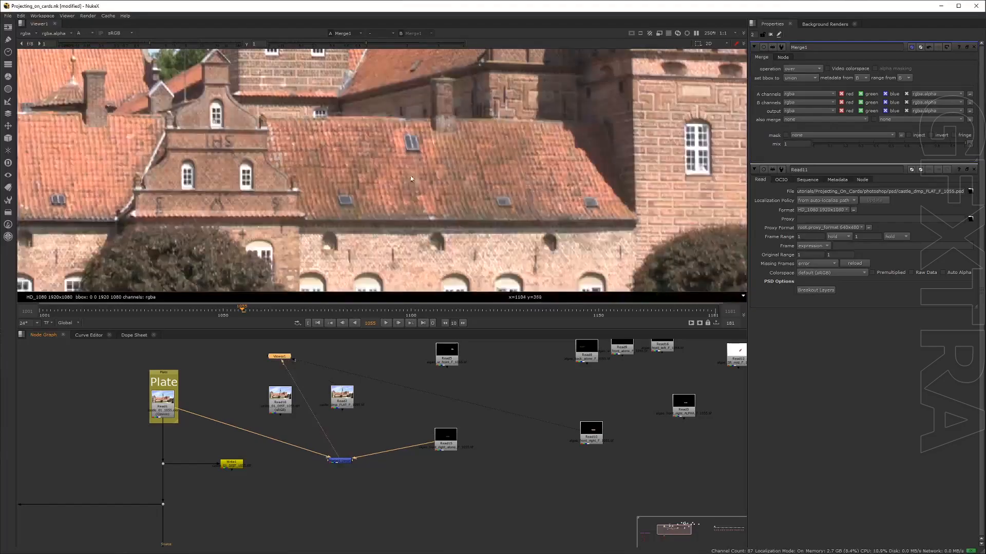
# Move Read15 slightly up and insert a Grade node between Read15 and Merge1's A input.
pyautogui.click(456, 431)
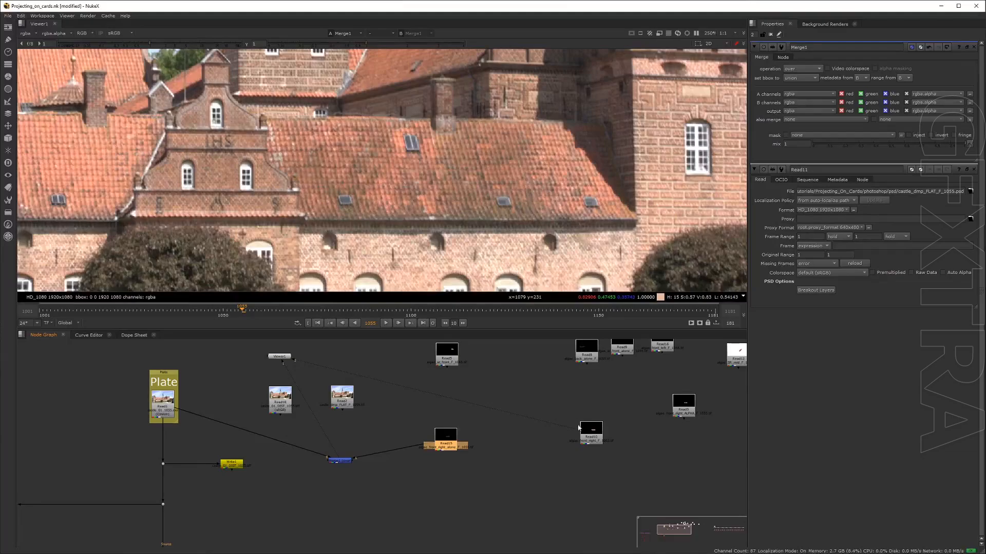
pyautogui.moveTo(524, 449); pyautogui.dragTo(495, 456, button='middle')
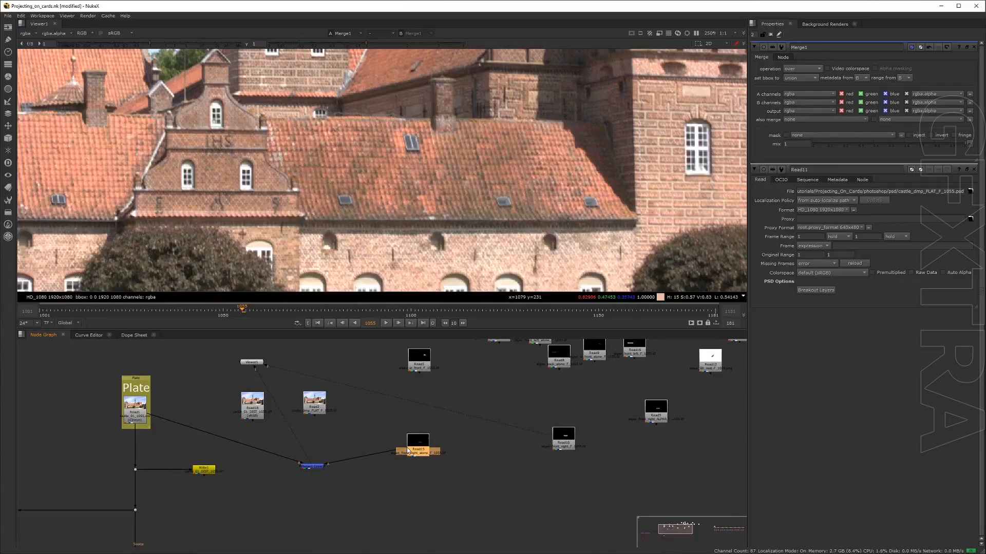
pyautogui.moveTo(424, 446); pyautogui.dragTo(441, 452, button='middle')
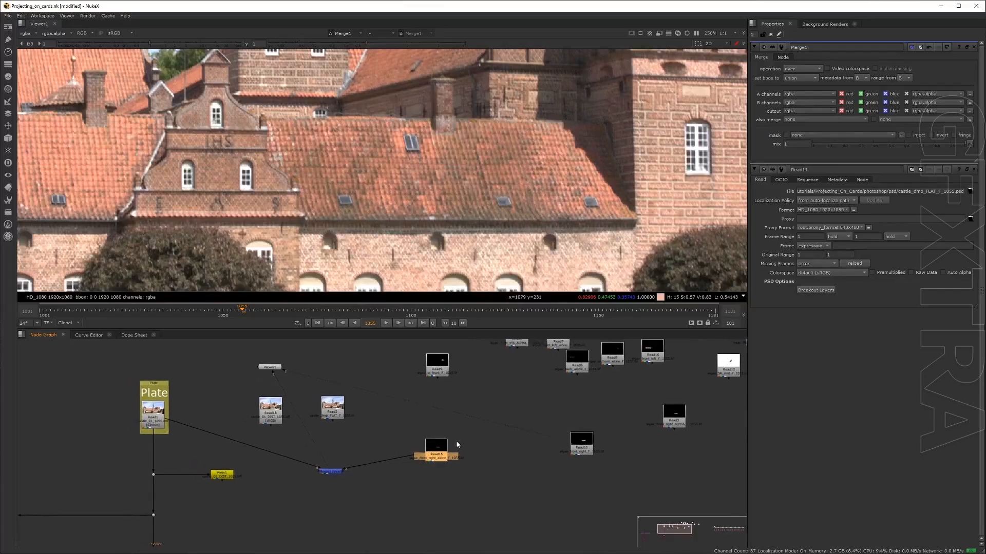
pyautogui.moveTo(428, 445); pyautogui.dragTo(426, 434)
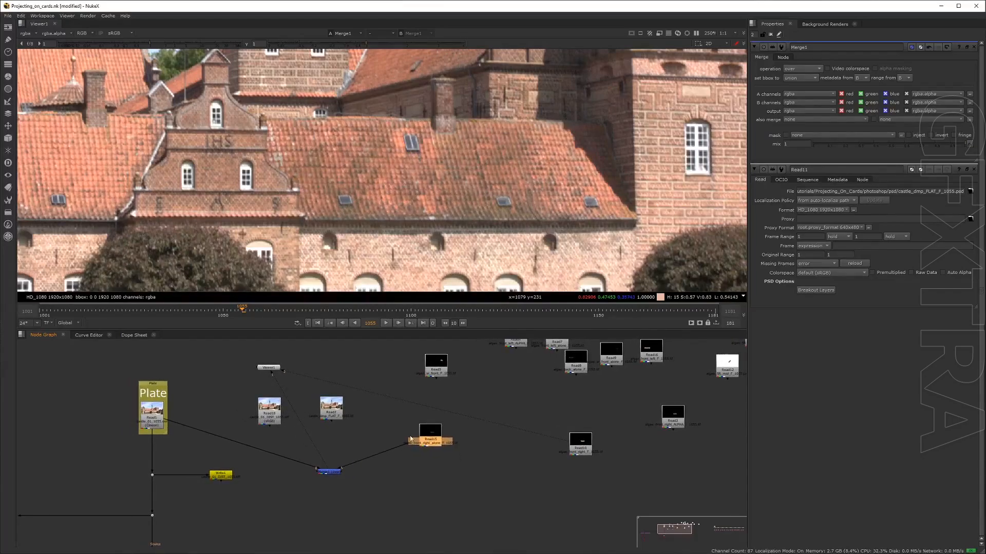
pyautogui.click(388, 436)
pyautogui.press('Tab')
pyautogui.write('grade')
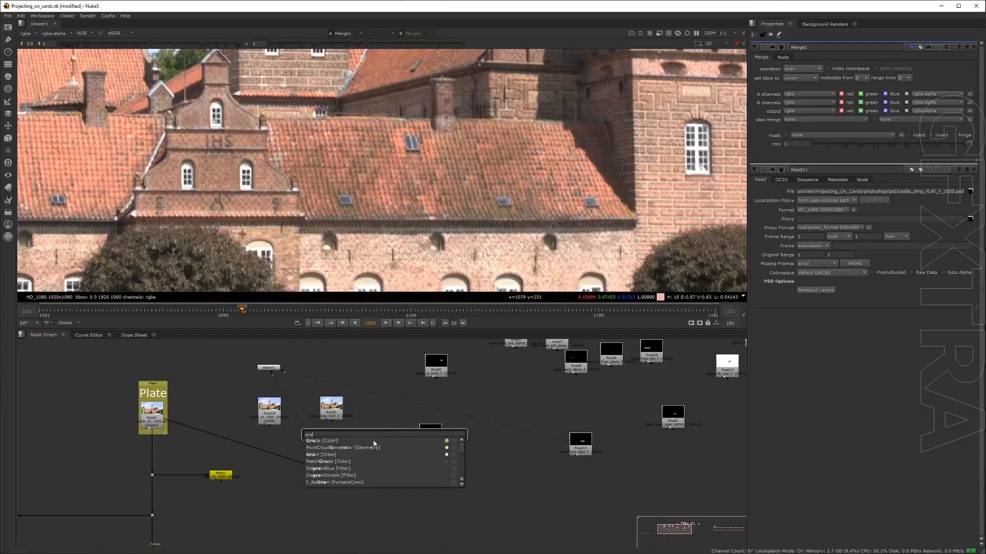
pyautogui.press('Return')
pyautogui.moveTo(385, 429); pyautogui.dragTo(381, 456)
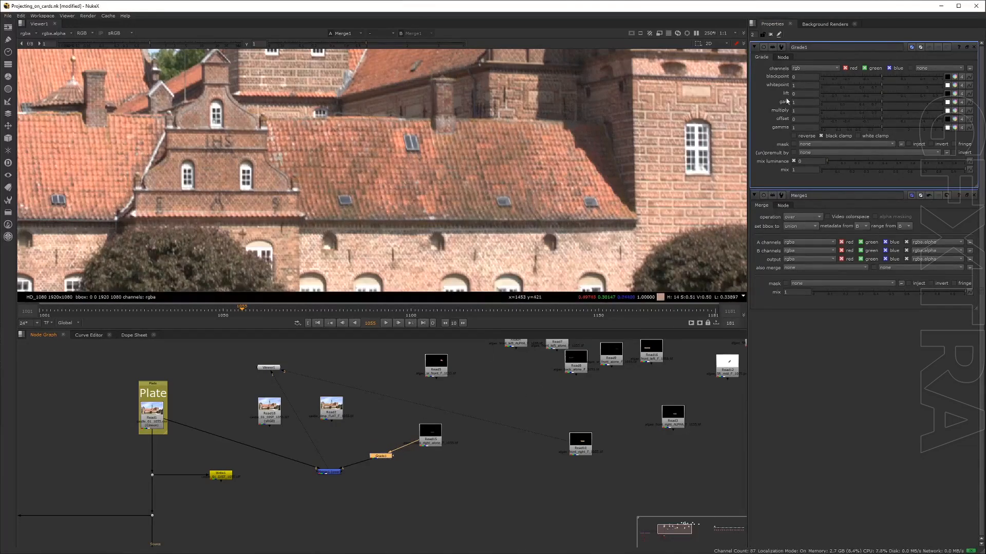
# Limit Grade1 to the alpha channel and set its gain to about 1.34.
pyautogui.click(813, 68)
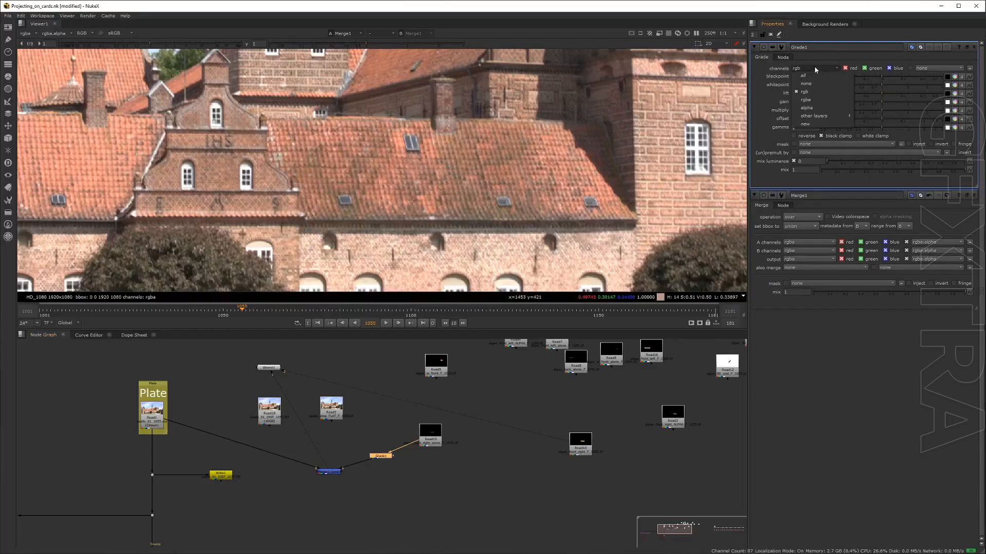
pyautogui.click(820, 103)
pyautogui.moveTo(885, 102)
pyautogui.mouseDown()
pyautogui.moveTo(914, 102)
pyautogui.moveTo(900, 101)
pyautogui.mouseUp()
pyautogui.scroll(-8, 479, 201)
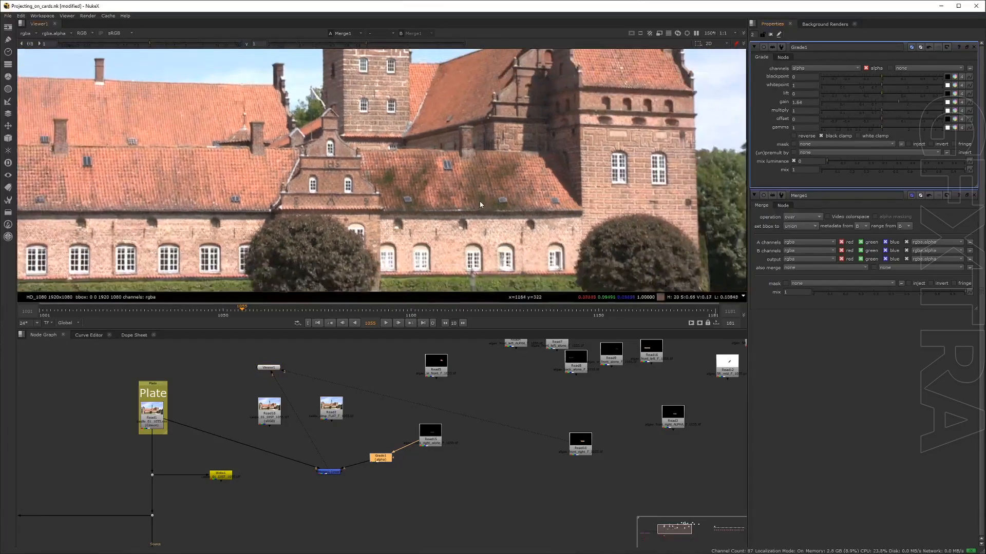
pyautogui.scroll(2, 451, 209)
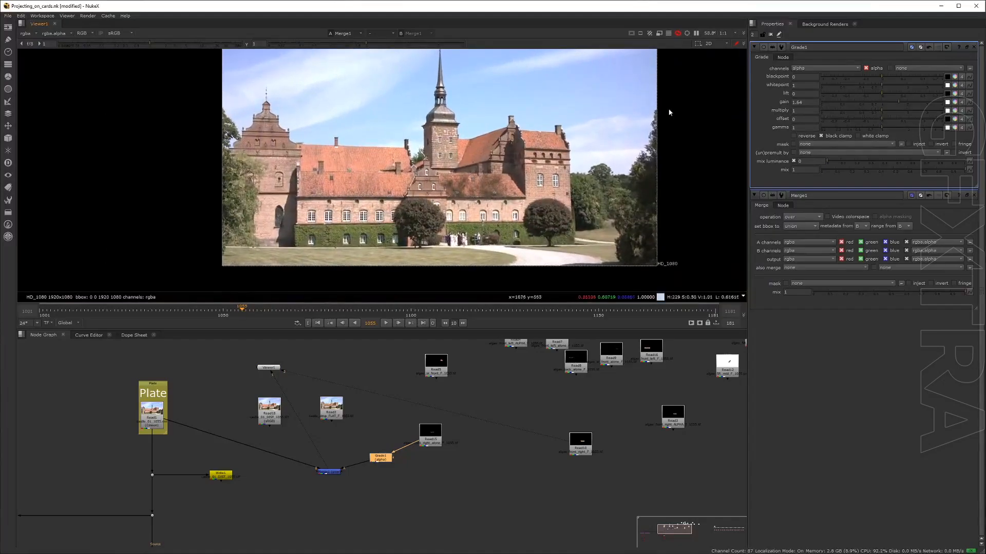
pyautogui.click(885, 102)
pyautogui.moveTo(885, 104); pyautogui.dragTo(891, 104)
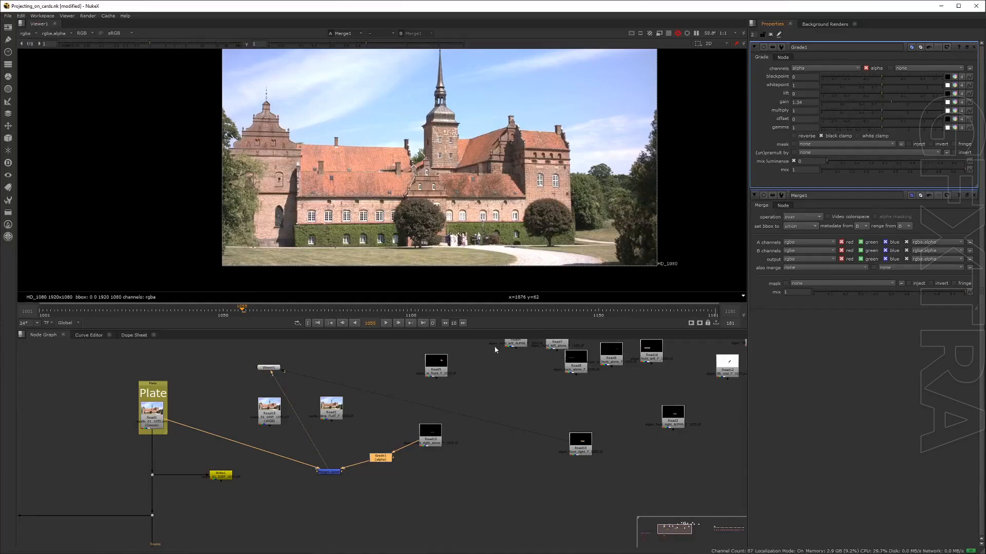
# View Read10 for comparison and inspect the graded algae on the roof in the Merge1 result.
pyautogui.click(580, 442)
pyautogui.press('1')
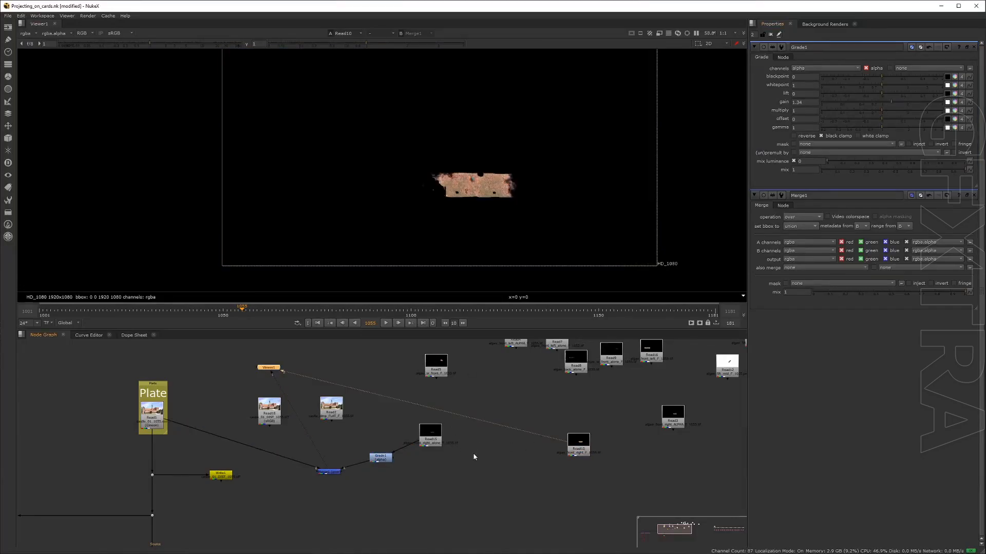
pyautogui.click(378, 458)
pyautogui.click(329, 471)
pyautogui.press('1')
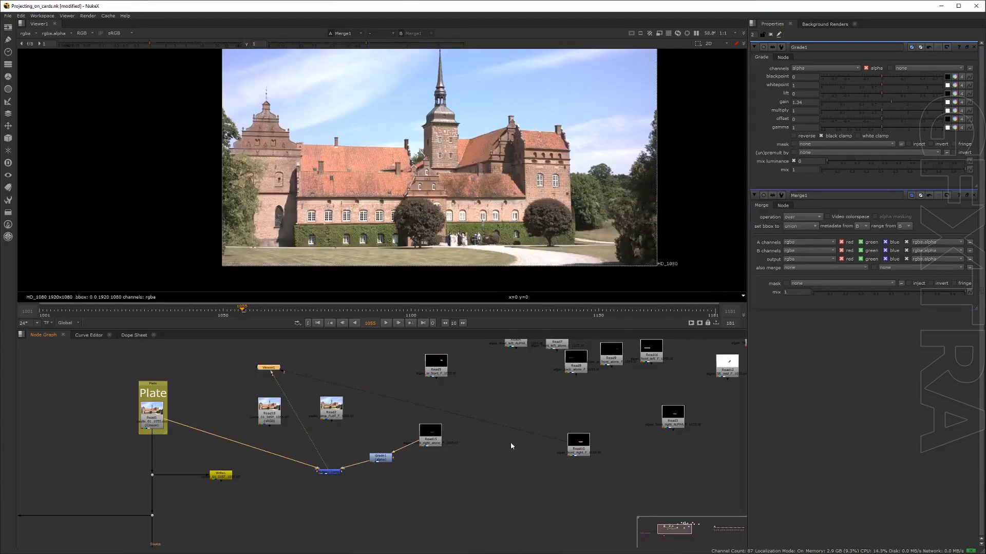
pyautogui.scroll(8, 531, 184)
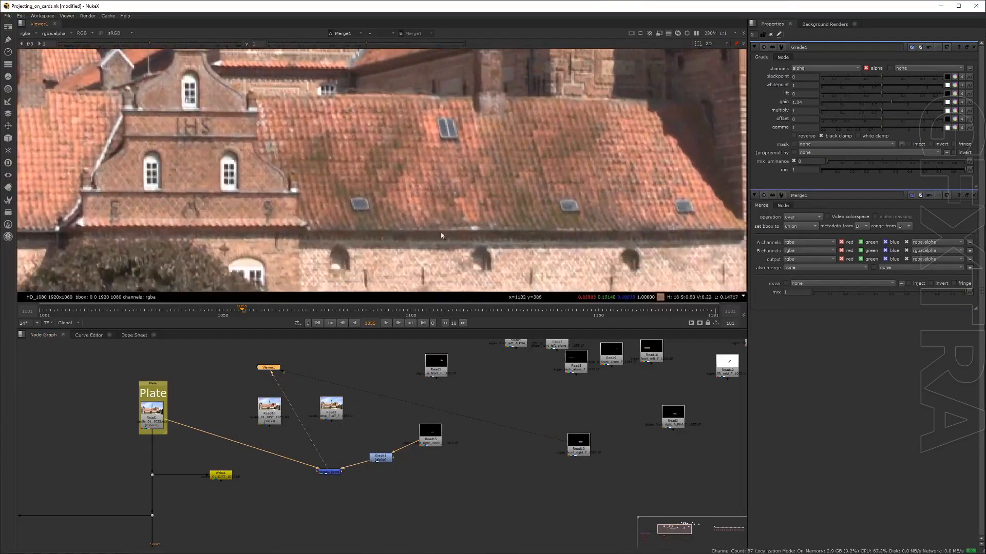
# Insert a second Grade node between Grade1 and Merge1's A input.
pyautogui.click(386, 461)
pyautogui.click(362, 444)
pyautogui.press('Tab')
pyautogui.write('grad')
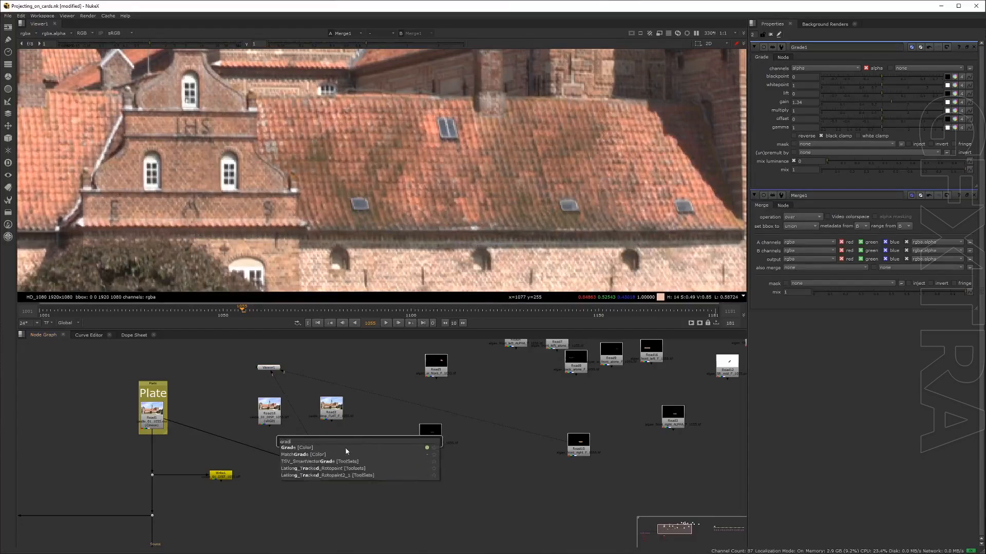
pyautogui.press('Return')
pyautogui.moveTo(363, 437); pyautogui.dragTo(369, 475)
# Split Grade2's gain into separate channels and raise red, green and blue to 1.3, keeping alpha at 1.
pyautogui.click(955, 102)
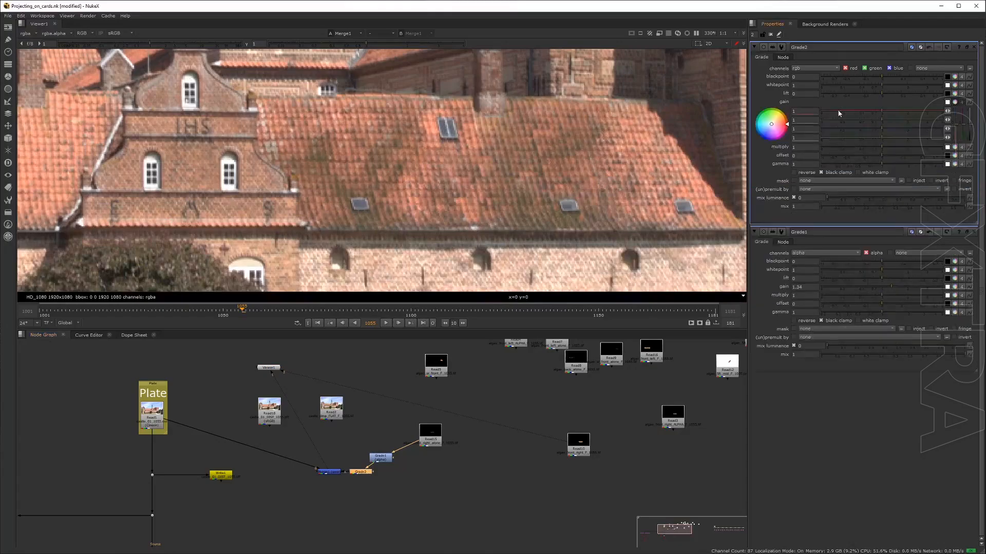
pyautogui.moveTo(970, 125); pyautogui.dragTo(970, 123)
pyautogui.scroll(-2, 462, 192)
# Reopen Grade1's properties and raise its alpha gain to about 1.4.
pyautogui.click(380, 459)
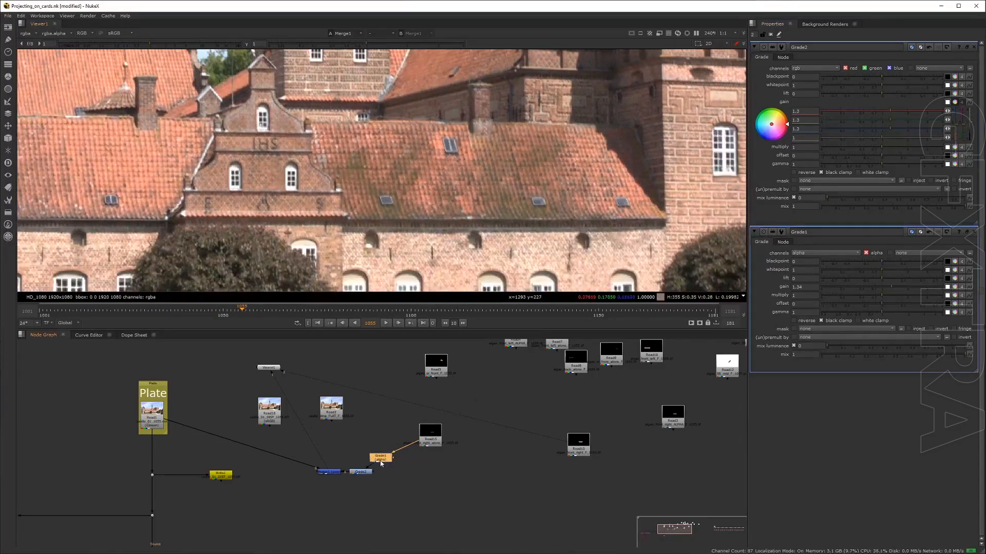
pyautogui.doubleClick(381, 459)
pyautogui.click(800, 102)
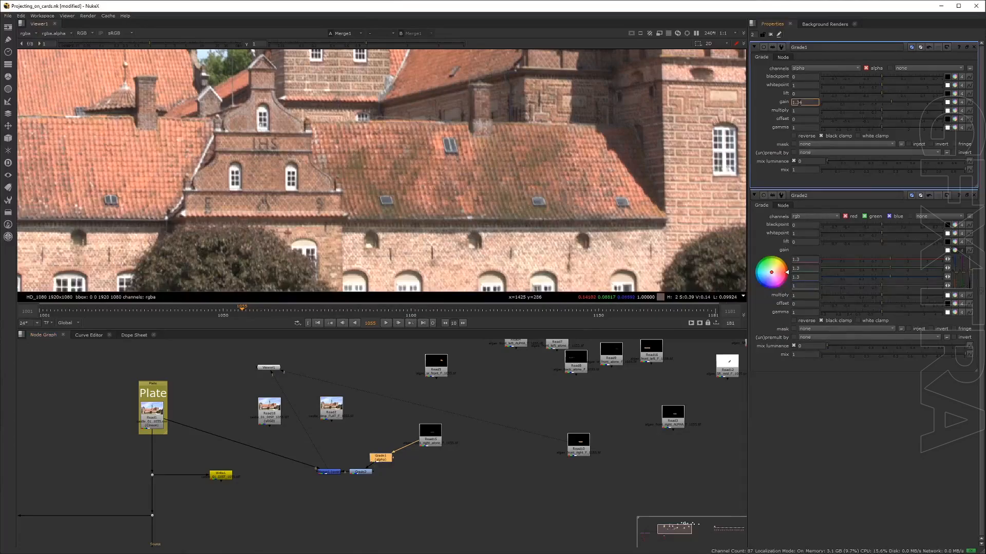
pyautogui.moveTo(890, 101); pyautogui.dragTo(895, 100)
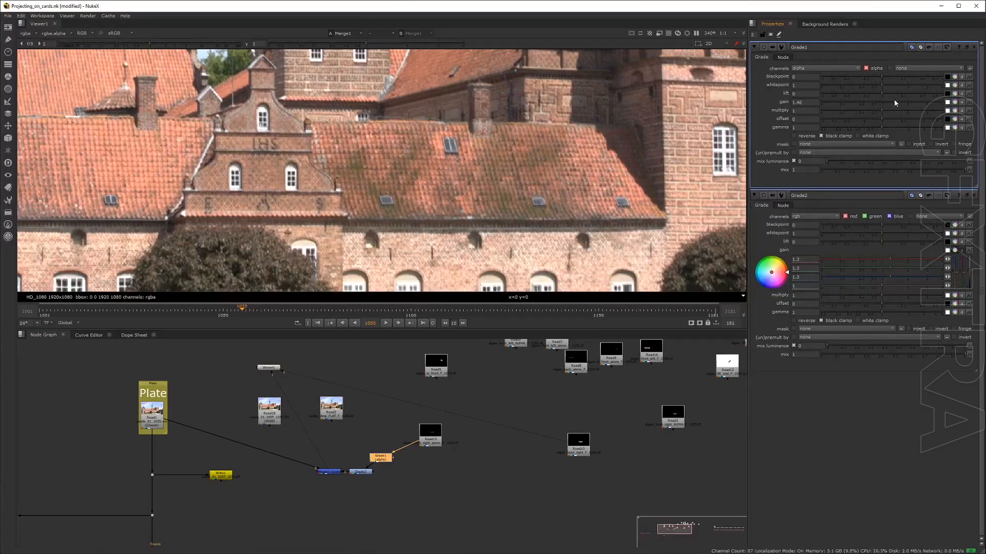
# Line up Grade1, Grade2 and Merge1 in a vertical chain beneath Read15.
pyautogui.scroll(-8, 511, 169)
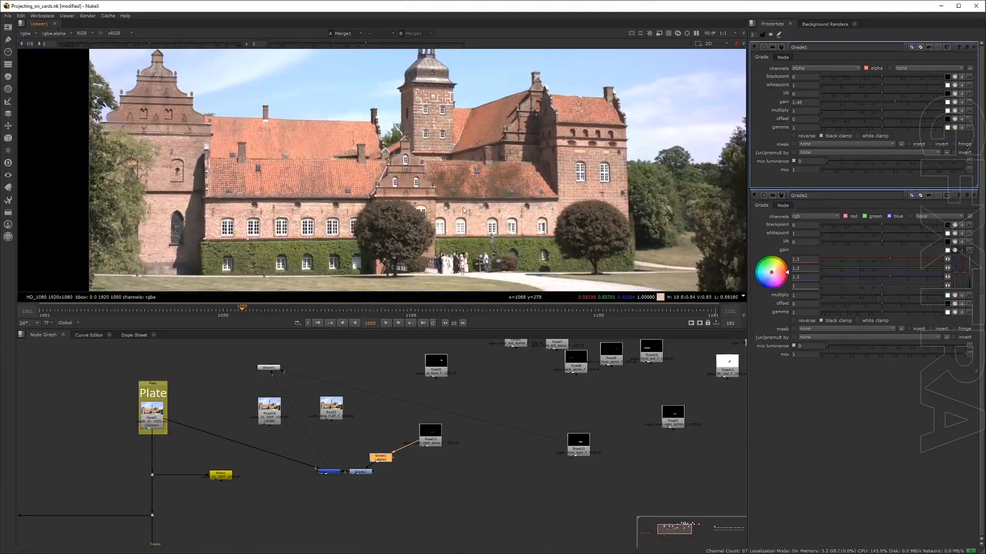
pyautogui.moveTo(329, 472); pyautogui.dragTo(327, 497)
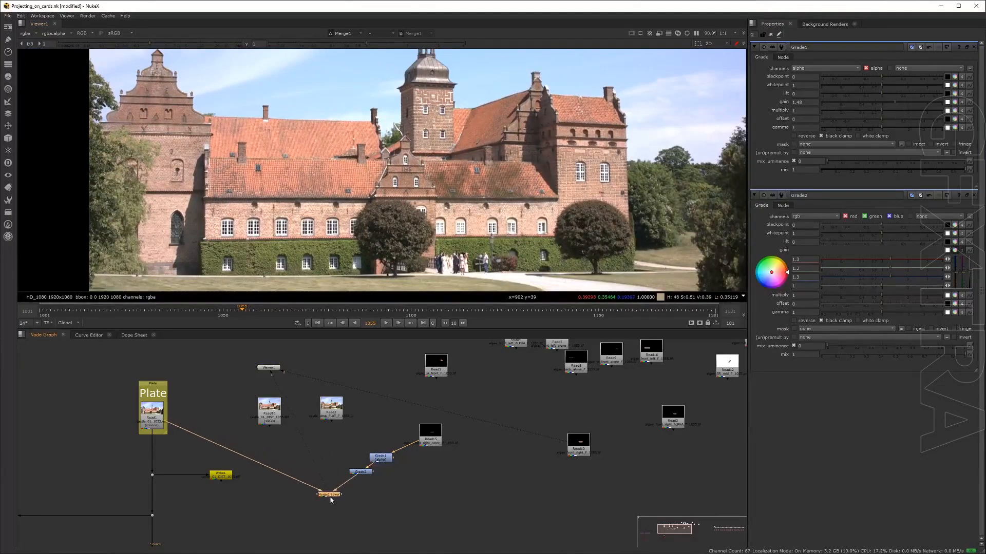
pyautogui.moveTo(378, 458); pyautogui.dragTo(427, 459)
pyautogui.moveTo(353, 474); pyautogui.dragTo(424, 479)
pyautogui.moveTo(335, 498); pyautogui.dragTo(439, 500)
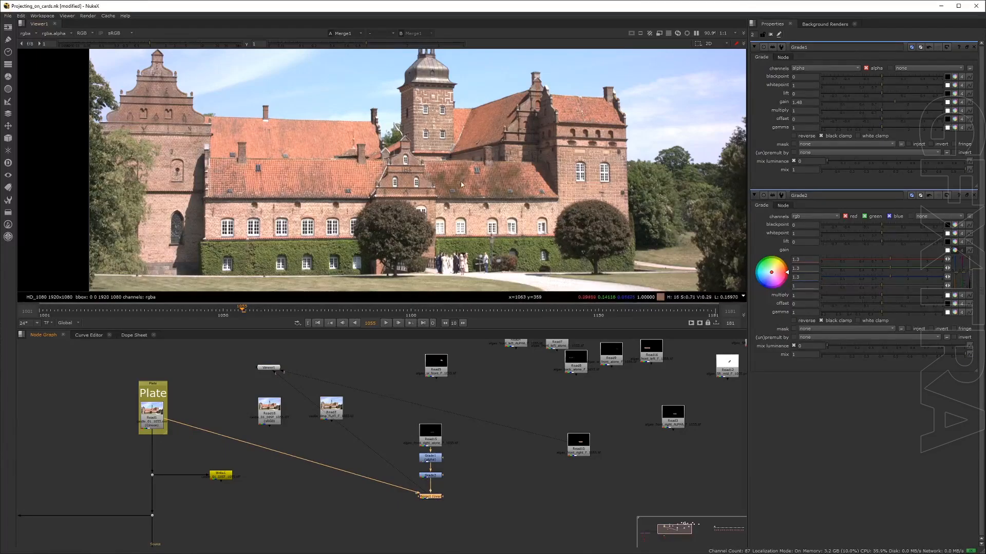
# View the Read10 roof layer and the Read2 flattened painting as references.
pyautogui.click(577, 442)
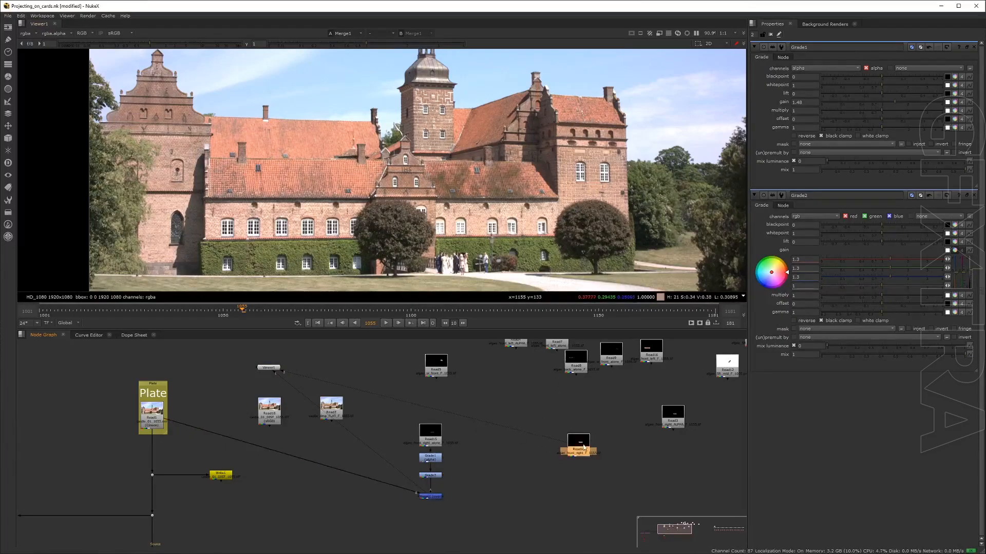
pyautogui.press('1')
pyautogui.click(331, 407)
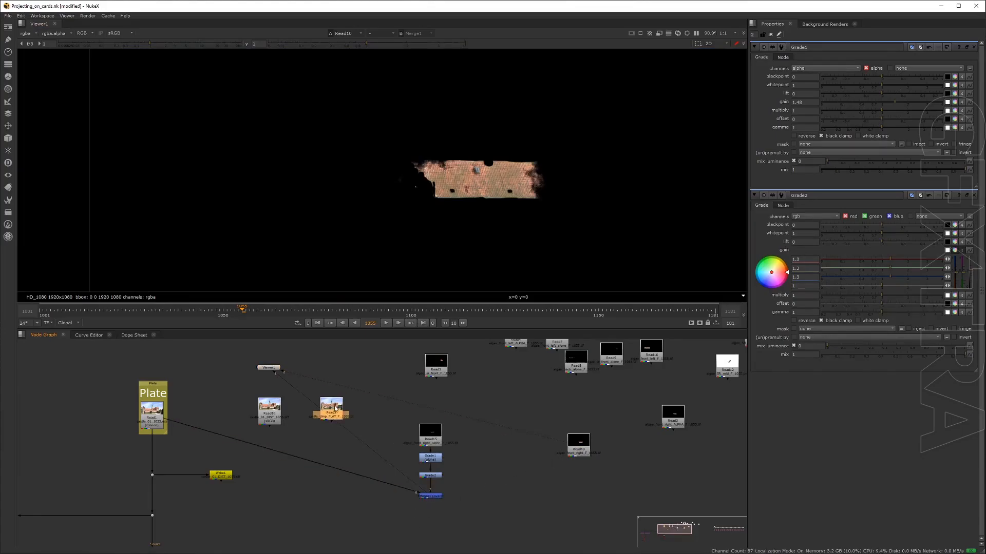
pyautogui.press('1')
# Load Merge1 and Read2 as separate viewer inputs and alternate between them to compare the roof algae.
pyautogui.click(434, 496)
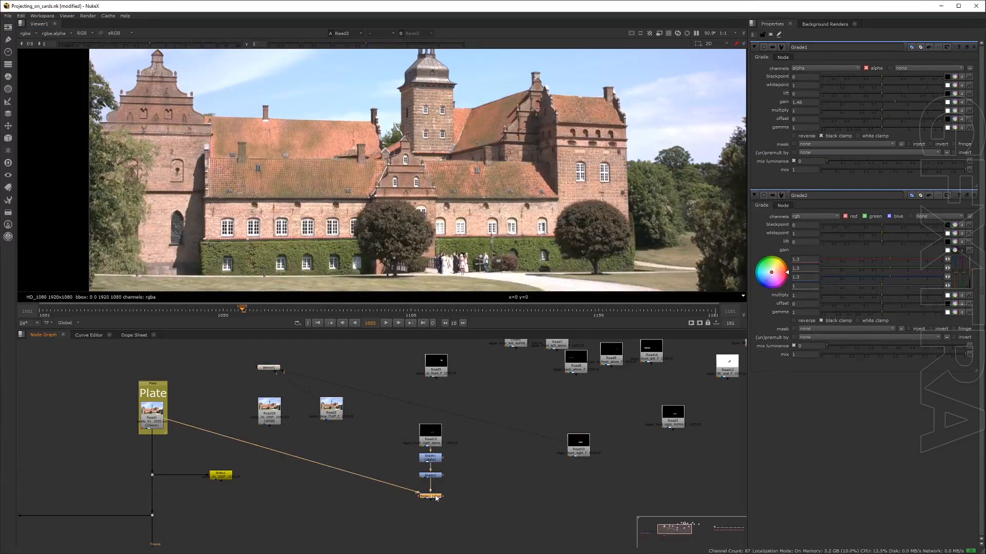
pyautogui.press('2')
pyautogui.press('1')
pyautogui.press('2')
pyautogui.press('1')
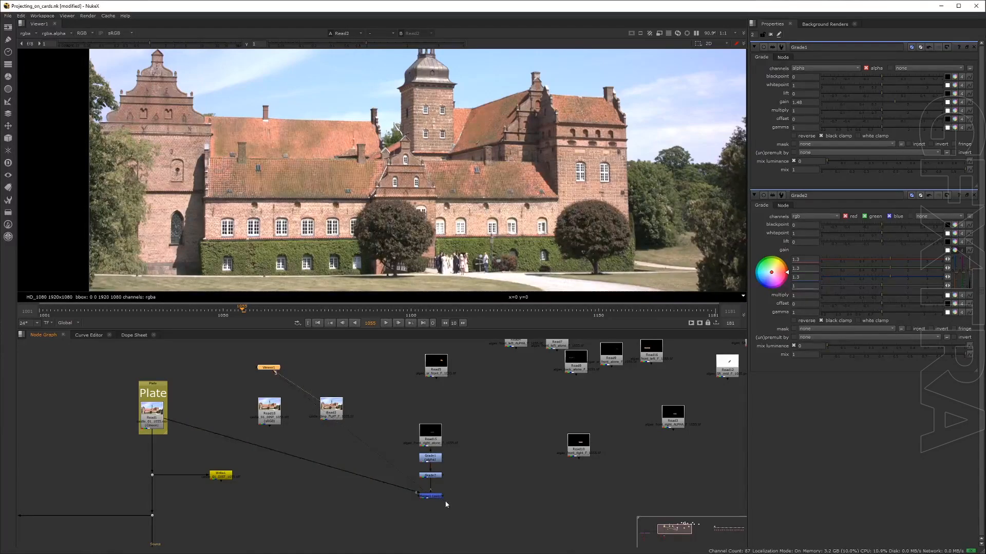
pyautogui.press('2')
pyautogui.press('1')
pyautogui.press('2')
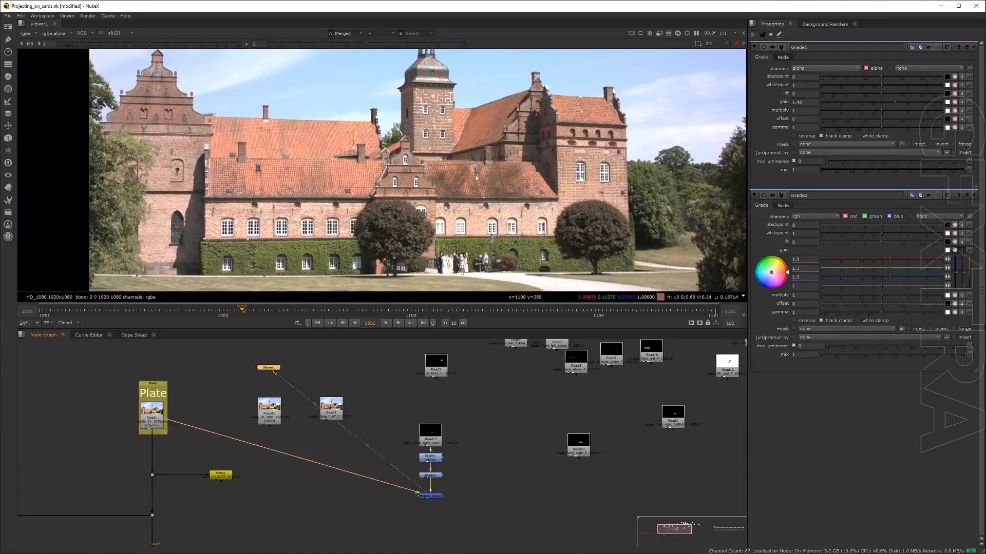
# Lower Grade1's alpha gain to 1.1 and compare the merge with the flattened painting.
pyautogui.click(431, 462)
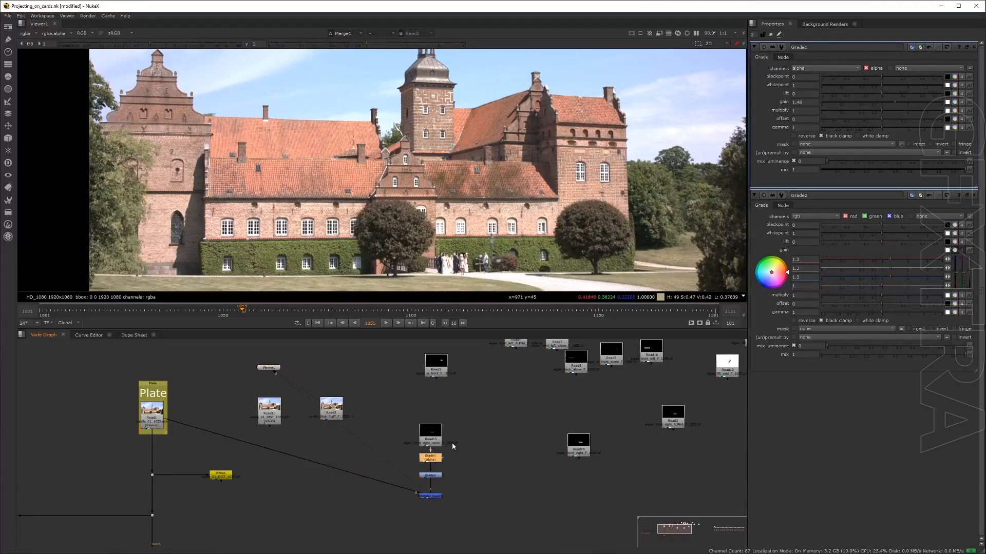
pyautogui.moveTo(896, 103); pyautogui.dragTo(884, 101)
pyautogui.press('1')
pyautogui.press('2')
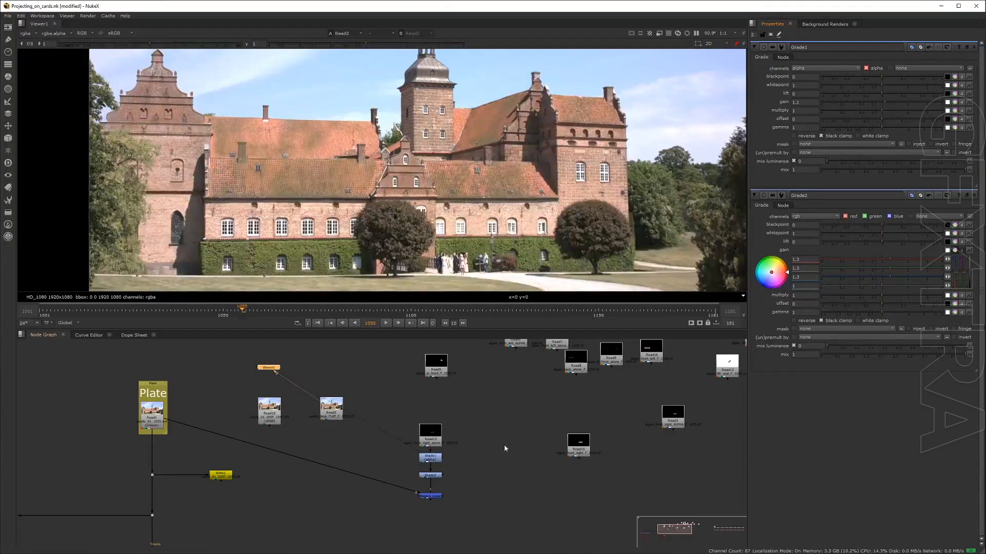
# View Grade2's output, and compare Merge1 with Read2 up close on the algae-covered roof.
pyautogui.click(430, 476)
pyautogui.press('1')
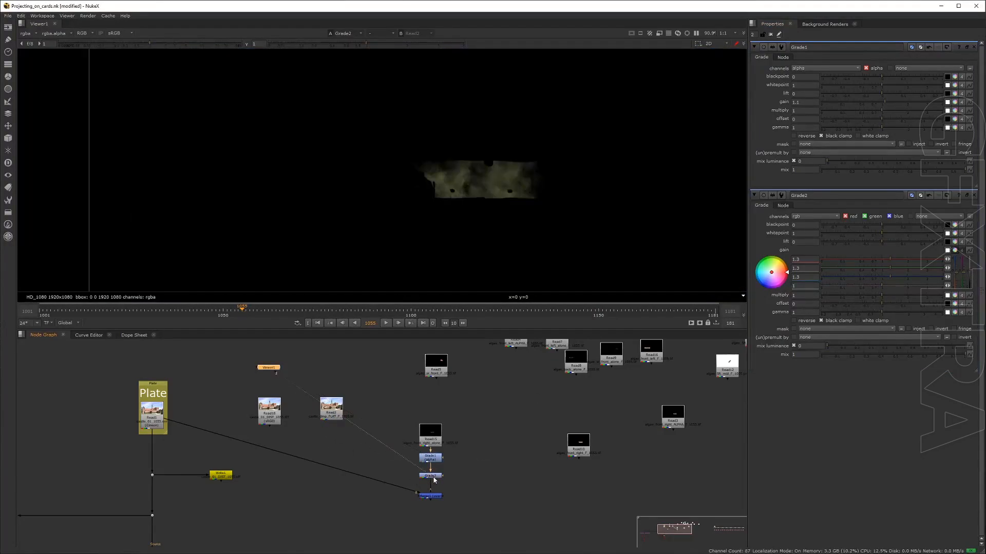
pyautogui.press('2')
pyautogui.click(435, 498)
pyautogui.press('1')
pyautogui.press('2')
pyautogui.press('1')
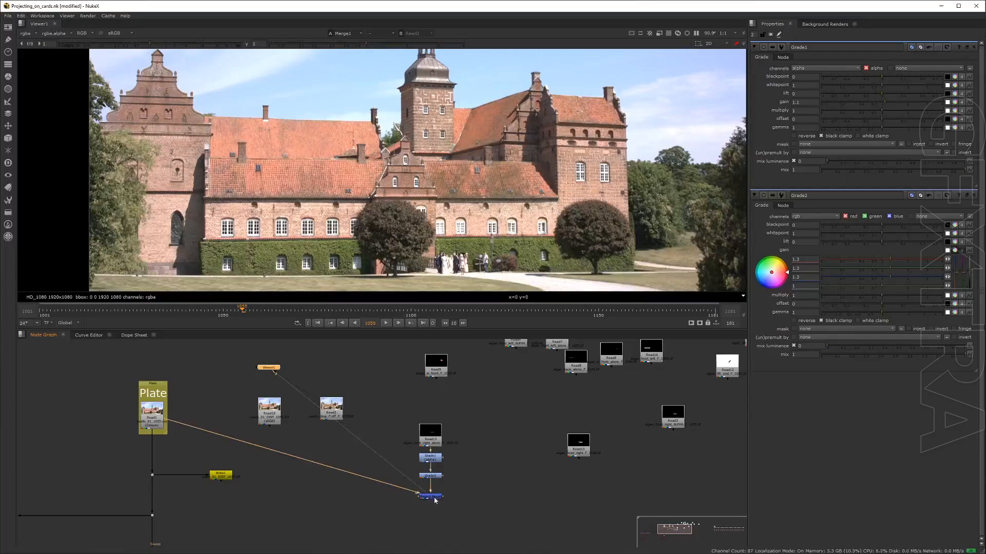
pyautogui.press('2')
pyautogui.press('1')
pyautogui.scroll(5, 465, 176)
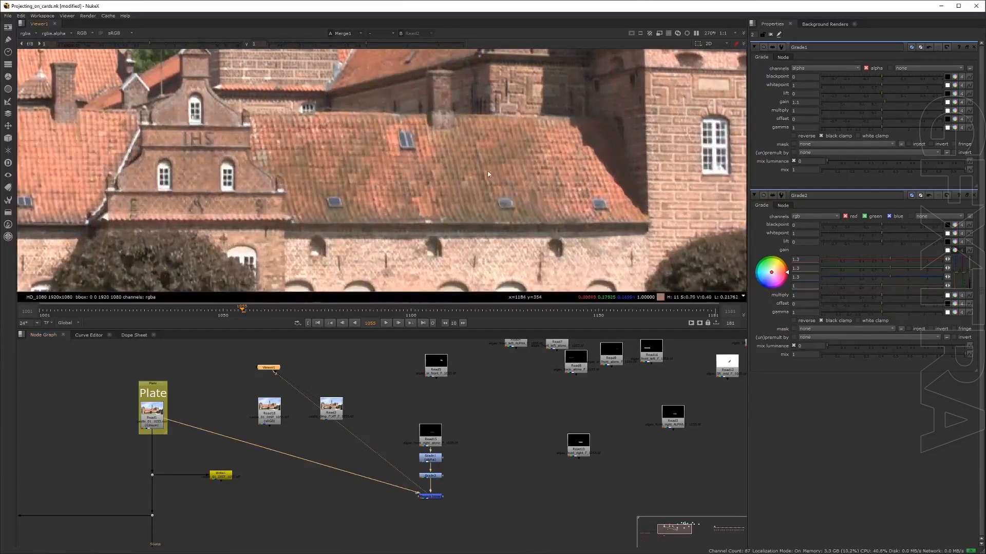
pyautogui.press('2')
pyautogui.press('1')
pyautogui.press('2')
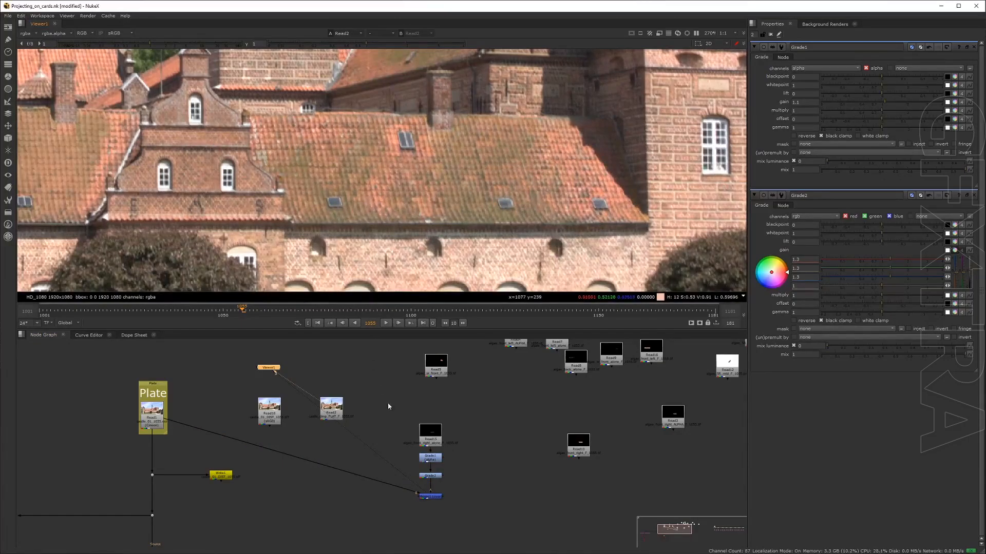
# Move Read15 together with Grade1 and Grade2 to a spot directly beneath Read5.
pyautogui.scroll(-1, 436, 482)
pyautogui.scroll(-2, 435, 482)
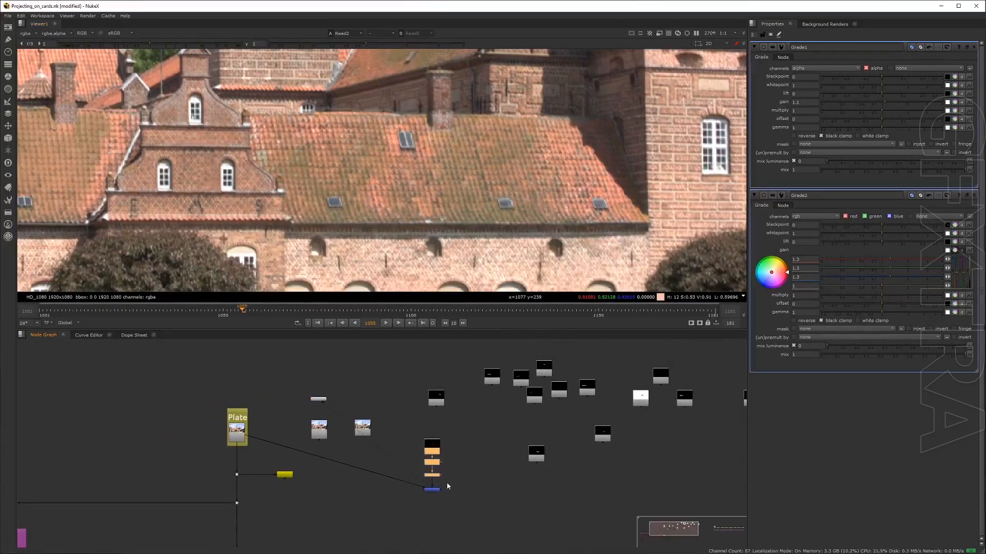
pyautogui.scroll(3, 436, 472)
pyautogui.moveTo(388, 404); pyautogui.dragTo(492, 494)
pyautogui.moveTo(436, 435); pyautogui.dragTo(397, 352)
pyautogui.moveTo(402, 353); pyautogui.dragTo(411, 412, button='middle')
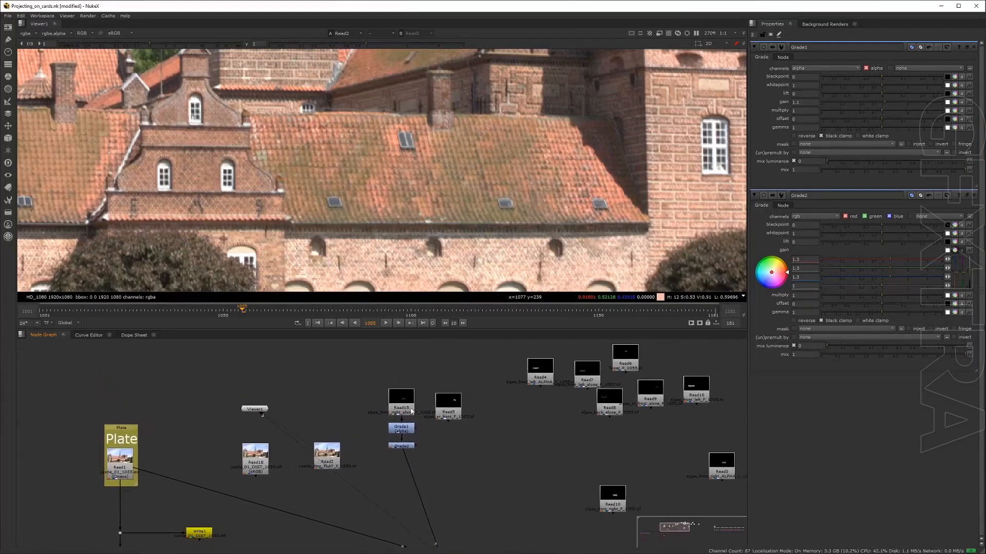
pyautogui.moveTo(346, 379); pyautogui.dragTo(449, 474)
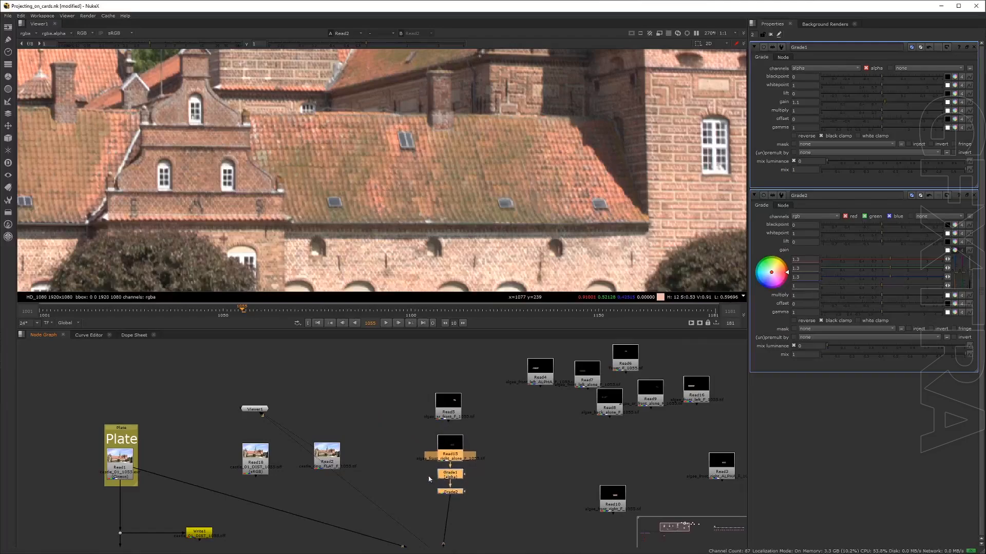
pyautogui.click(428, 476)
# Delete Grade1 and Grade2 so Read15 feeds Merge1 directly, and open Read15's properties.
pyautogui.moveTo(411, 424); pyautogui.dragTo(424, 404, button='middle')
pyautogui.moveTo(424, 391); pyautogui.dragTo(503, 486)
pyautogui.moveTo(467, 434); pyautogui.dragTo(490, 496)
pyautogui.click(485, 454)
pyautogui.click(461, 440)
pyautogui.doubleClick(461, 440)
pyautogui.press('Delete')
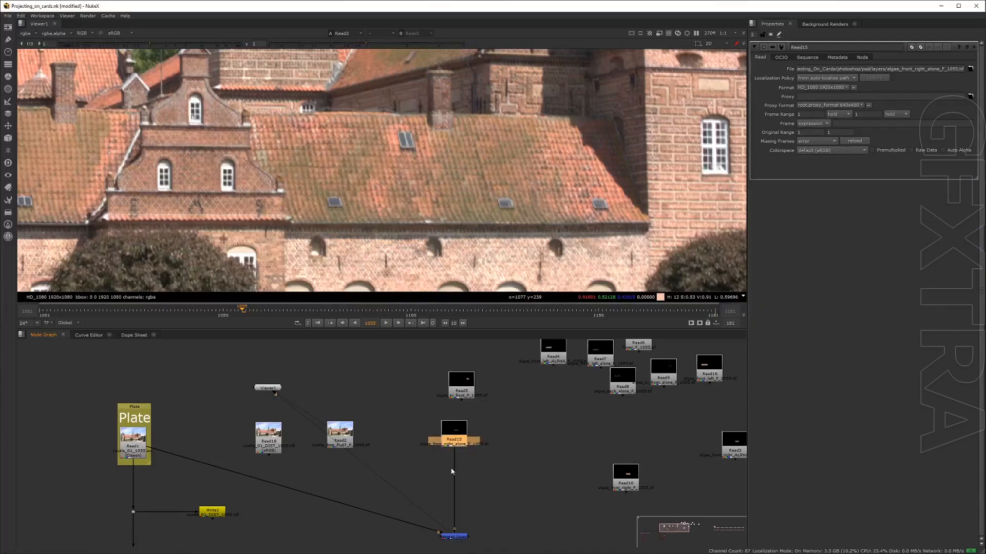
# Move Read3, the algae_front_right_ALPHA layer, beside Read15 and view it.
pyautogui.moveTo(739, 449); pyautogui.dragTo(508, 454)
pyautogui.press('1')
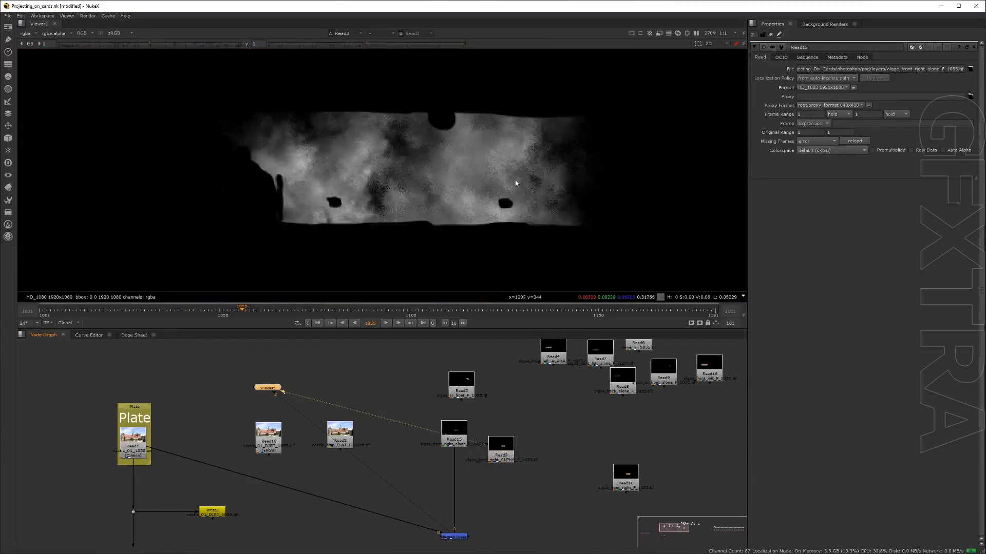
pyautogui.scroll(-10, 416, 200)
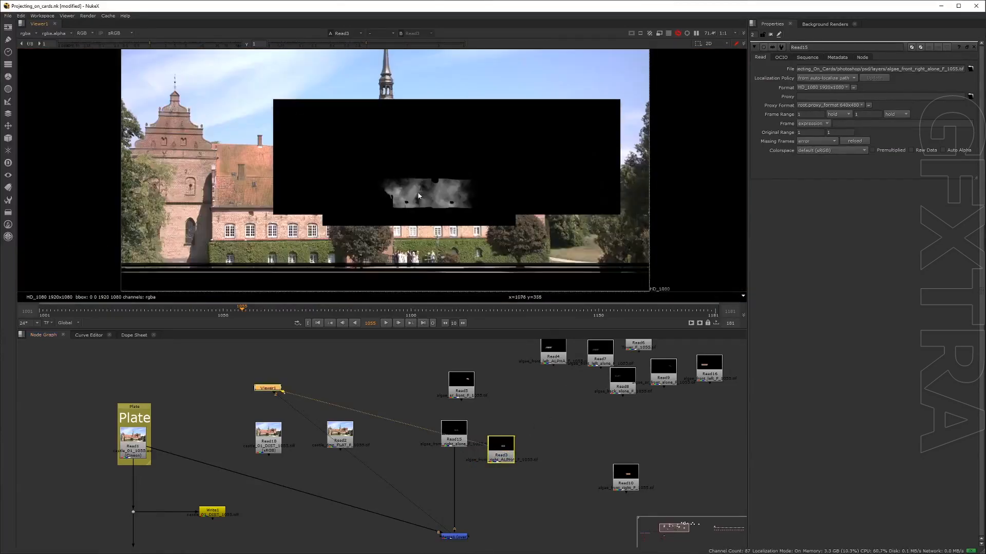
pyautogui.scroll(5, 408, 198)
# Alternate the viewer between Read15 and Read3 to compare the algae colour with its separate alpha image.
pyautogui.click(456, 440)
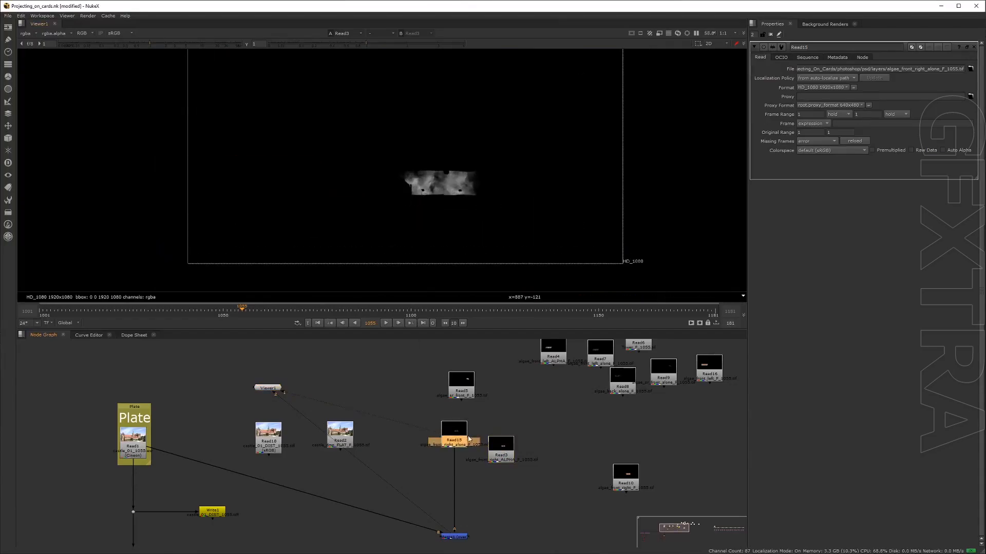
pyautogui.press('1')
pyautogui.click(512, 457)
pyautogui.press('1')
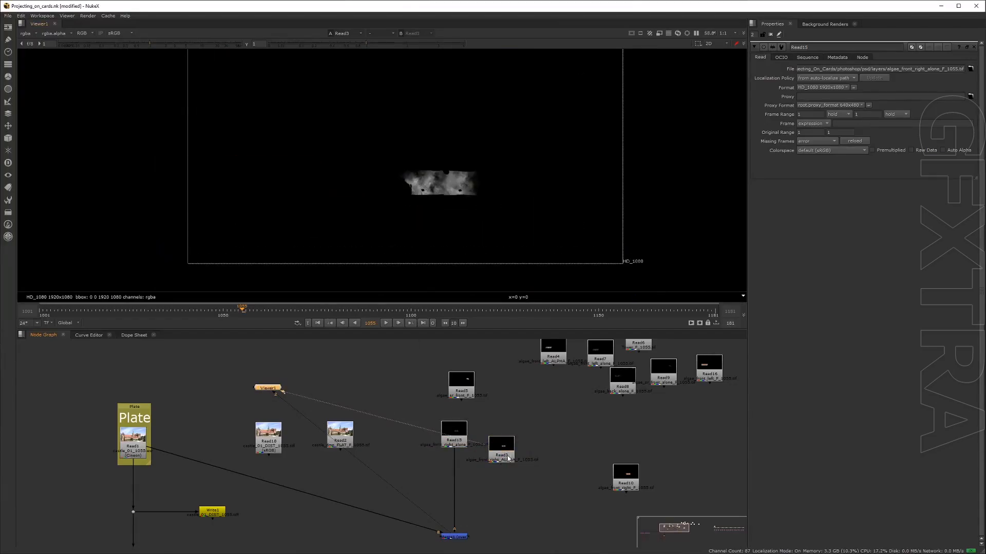
pyautogui.click(445, 435)
pyautogui.press('1')
pyautogui.click(503, 450)
pyautogui.press('1')
pyautogui.click(464, 441)
pyautogui.press('1')
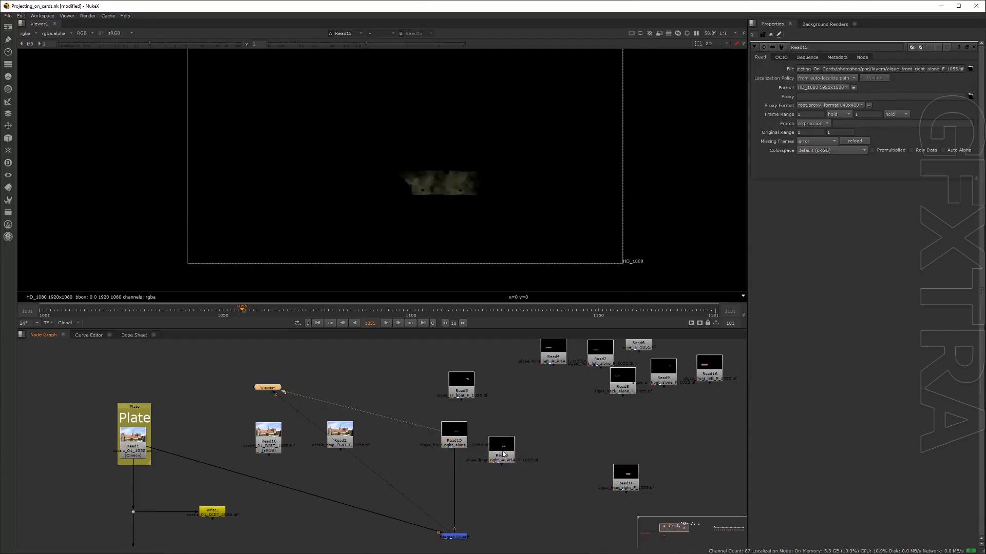
pyautogui.click(497, 454)
pyautogui.press('1')
# Align Read3 with Read15 and insert a Copy node between Read15 and Merge1, with Read3 supplying the alpha.
pyautogui.moveTo(502, 455); pyautogui.dragTo(514, 443)
pyautogui.click(510, 478)
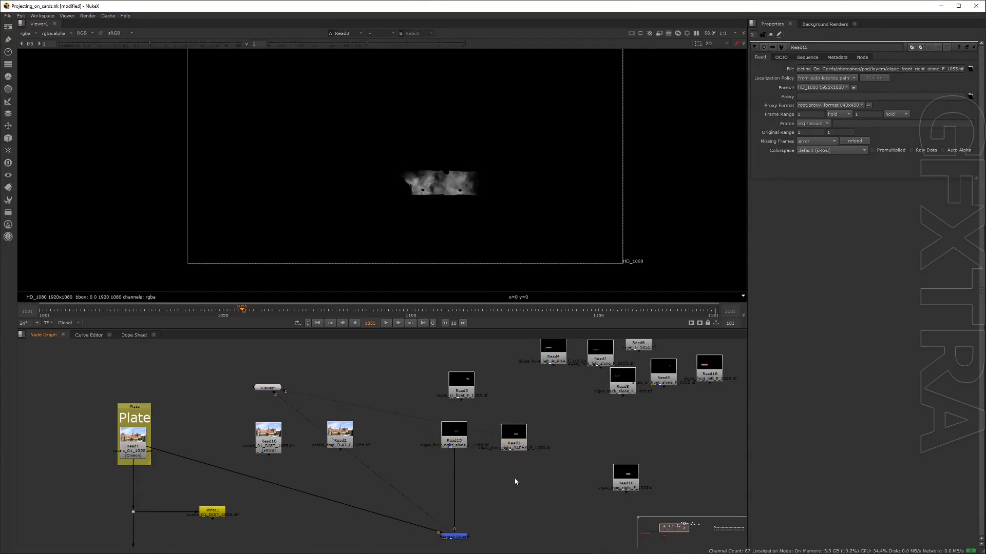
pyautogui.press('Tab')
pyautogui.write('copy')
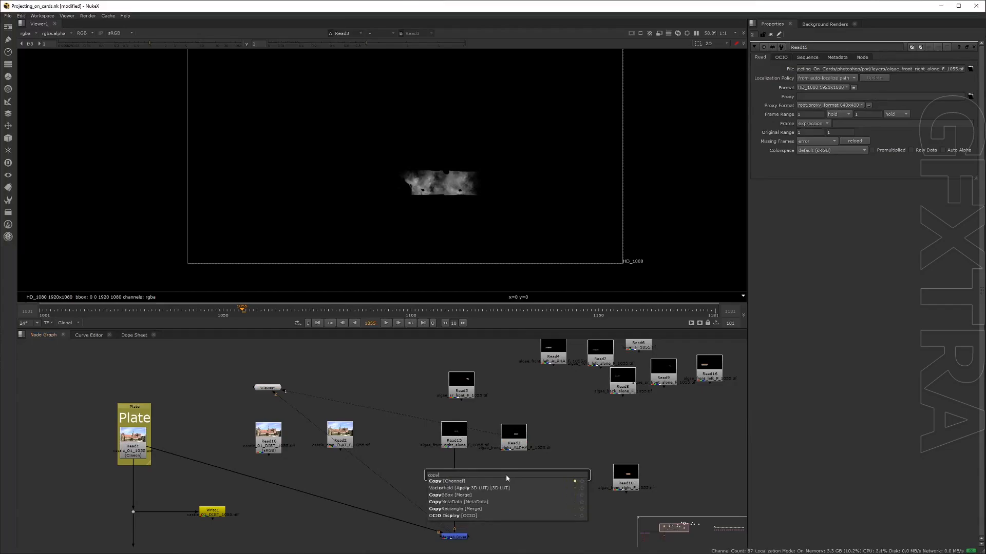
pyautogui.press('Return')
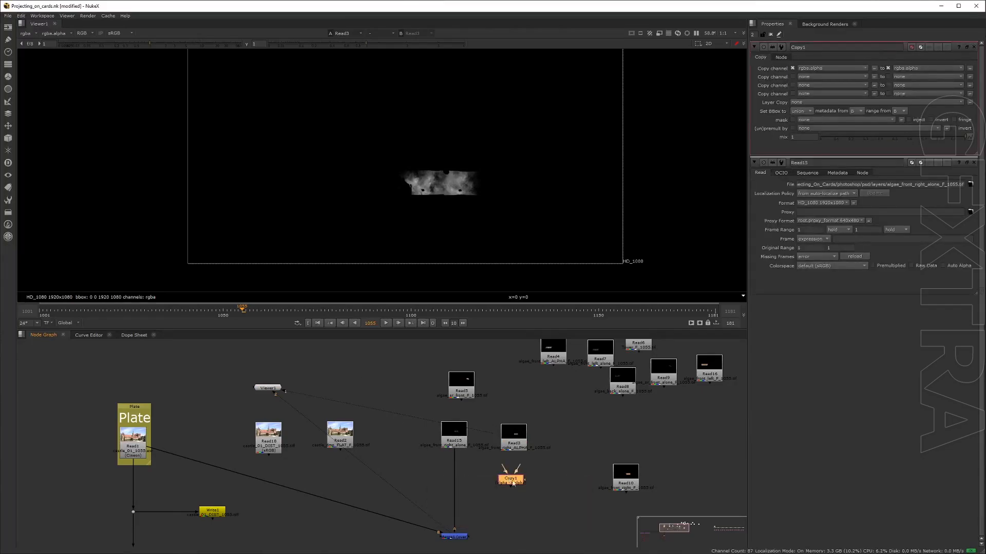
pyautogui.moveTo(513, 483); pyautogui.dragTo(514, 440)
pyautogui.click(456, 440)
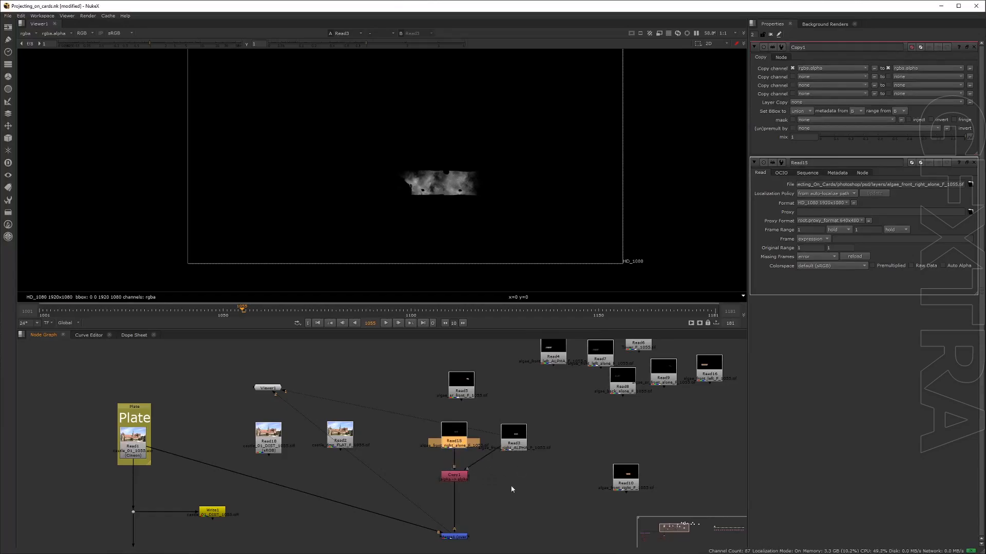
# View the Merge1 result and inspect the algae on the castle's front roof.
pyautogui.click(454, 537)
pyautogui.press('1')
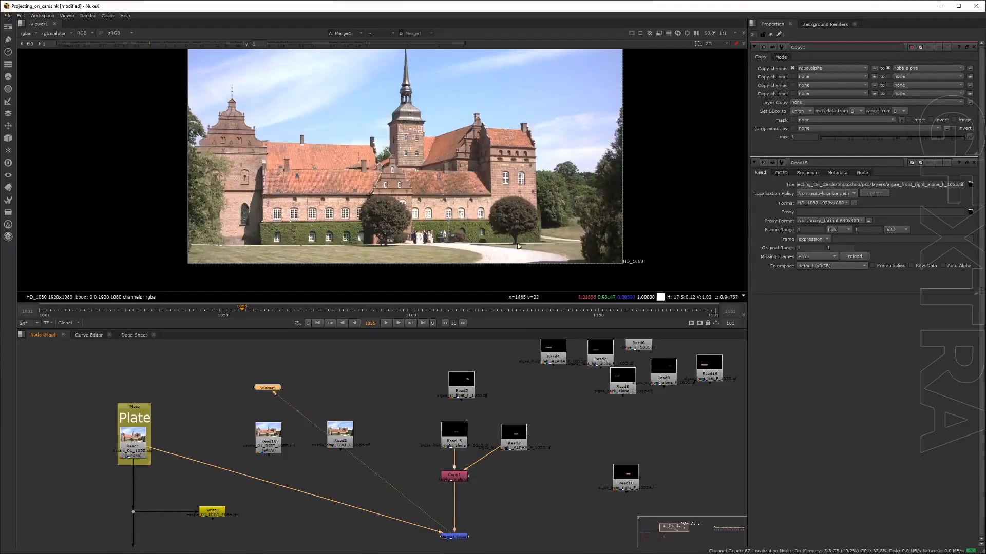
pyautogui.scroll(5, 409, 192)
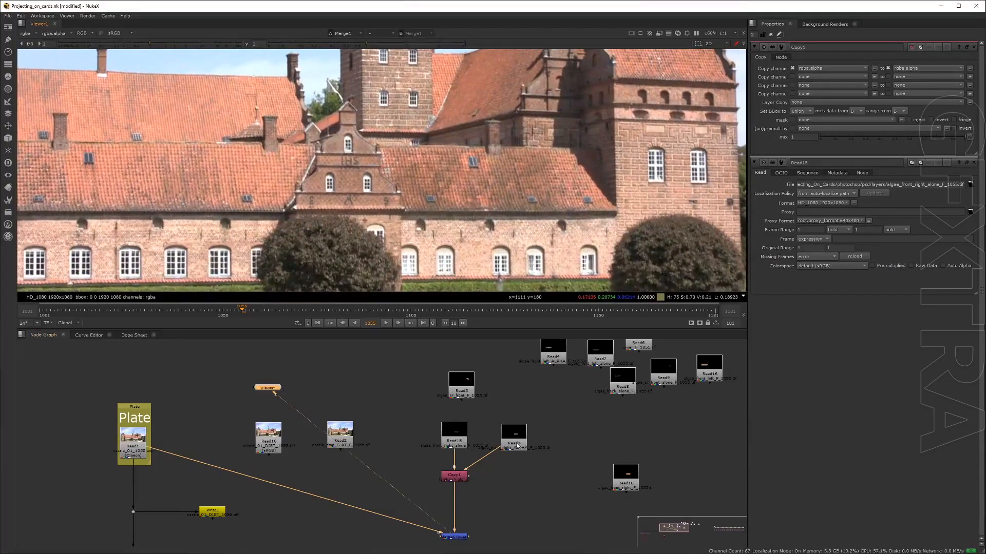
# Space Read3 slightly further away from Read15 and select the Copy1 node.
pyautogui.moveTo(517, 444); pyautogui.dragTo(533, 444)
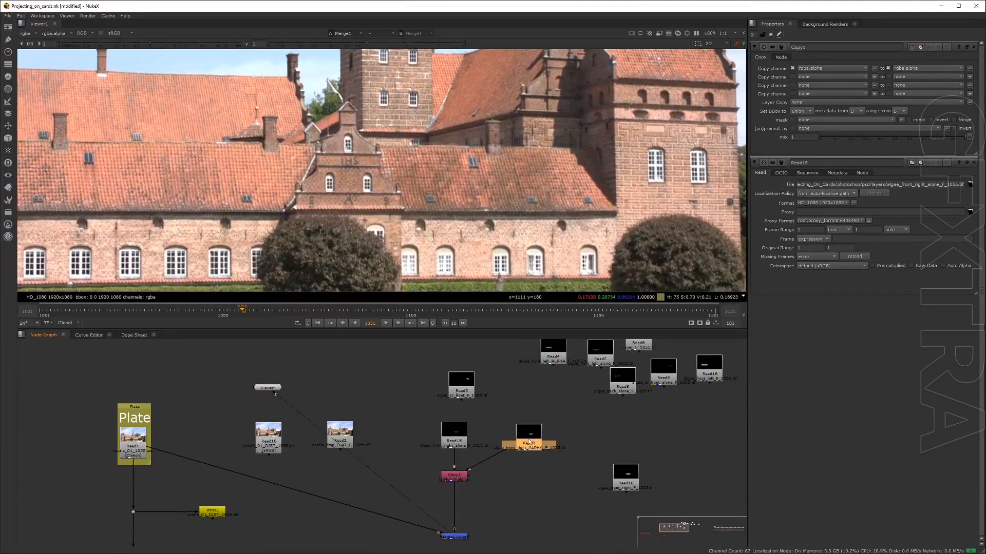
pyautogui.click(454, 480)
pyautogui.click(491, 488)
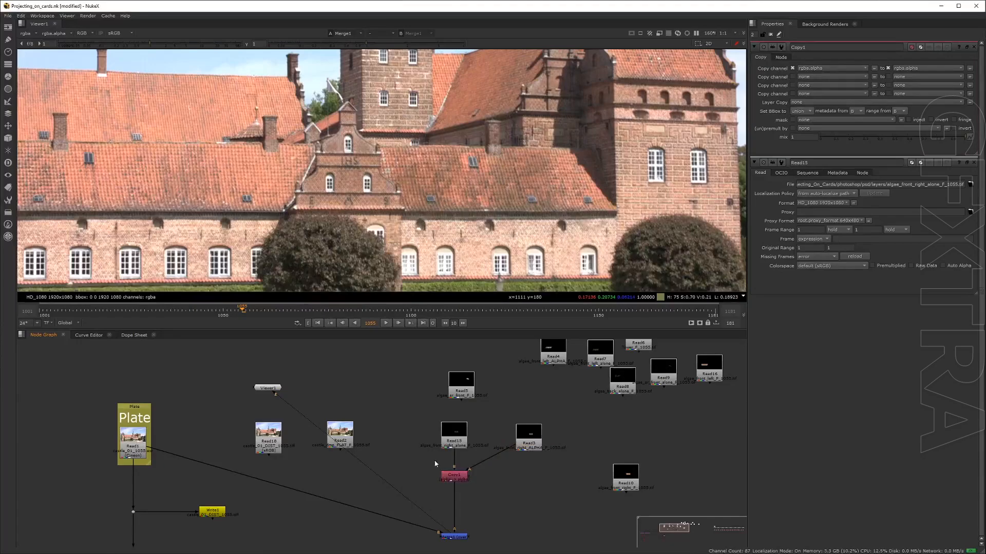
pyautogui.click(455, 477)
# View Read3 and switch between its colour and alpha channels to examine the front-right algae mask.
pyautogui.click(529, 435)
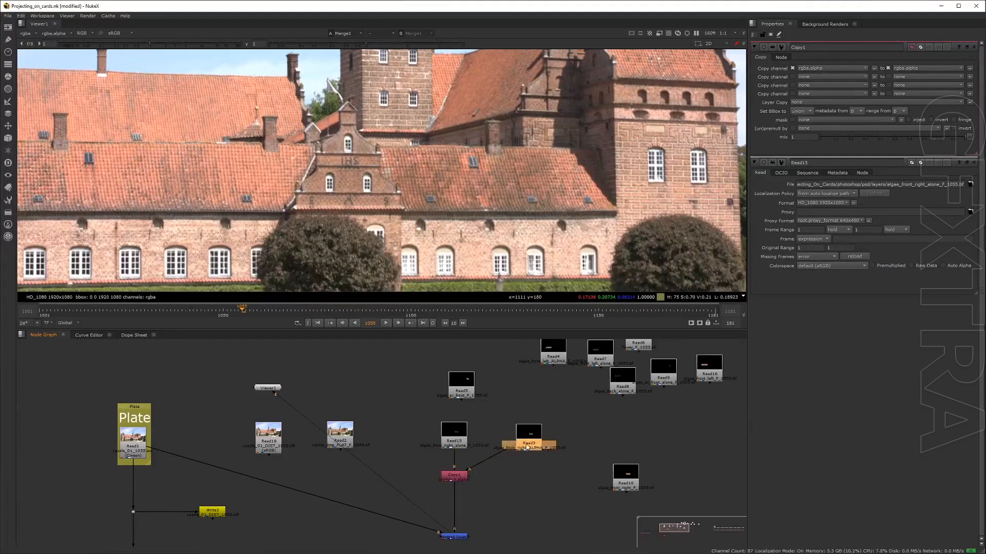
pyautogui.press('1')
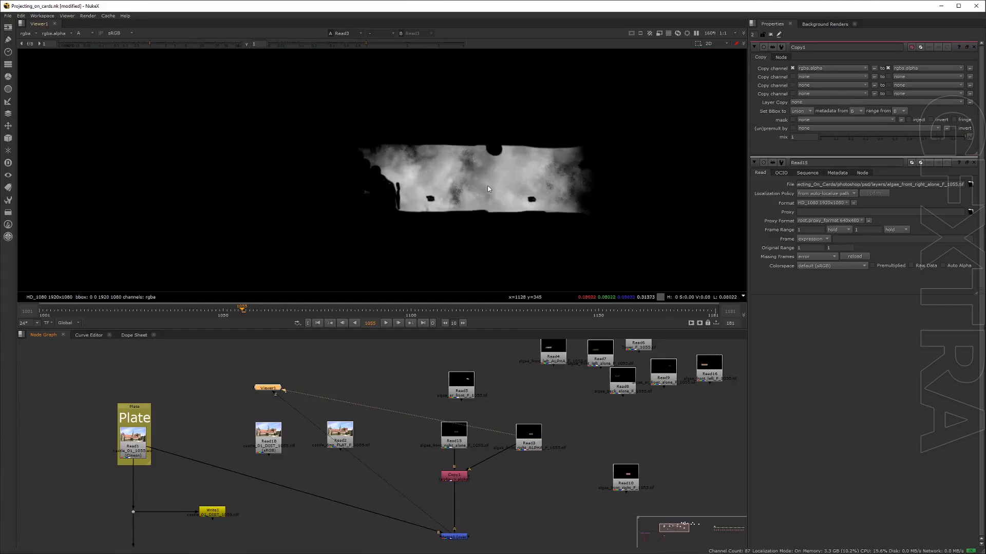
pyautogui.scroll(2, 457, 460)
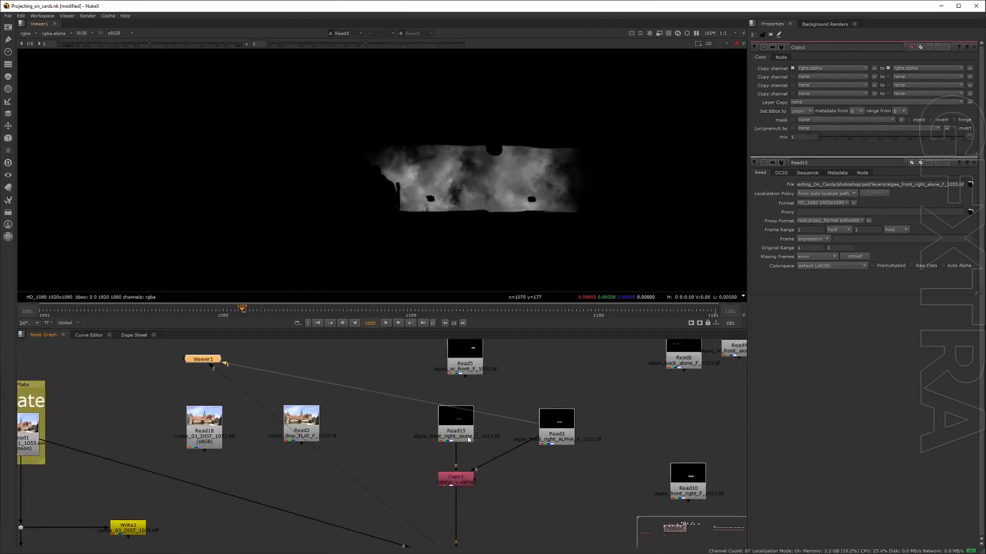
pyautogui.press('a')
pyautogui.click(469, 481)
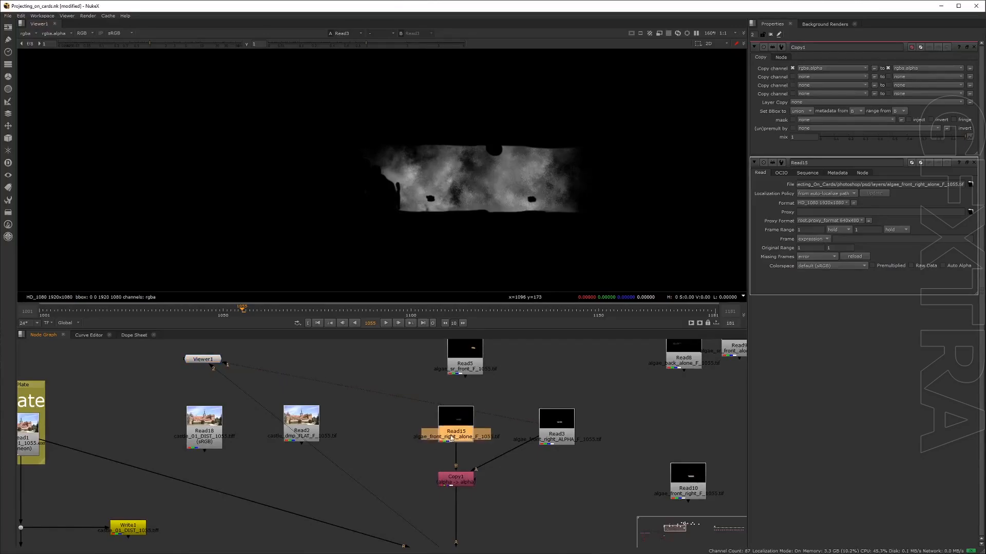
pyautogui.press('a')
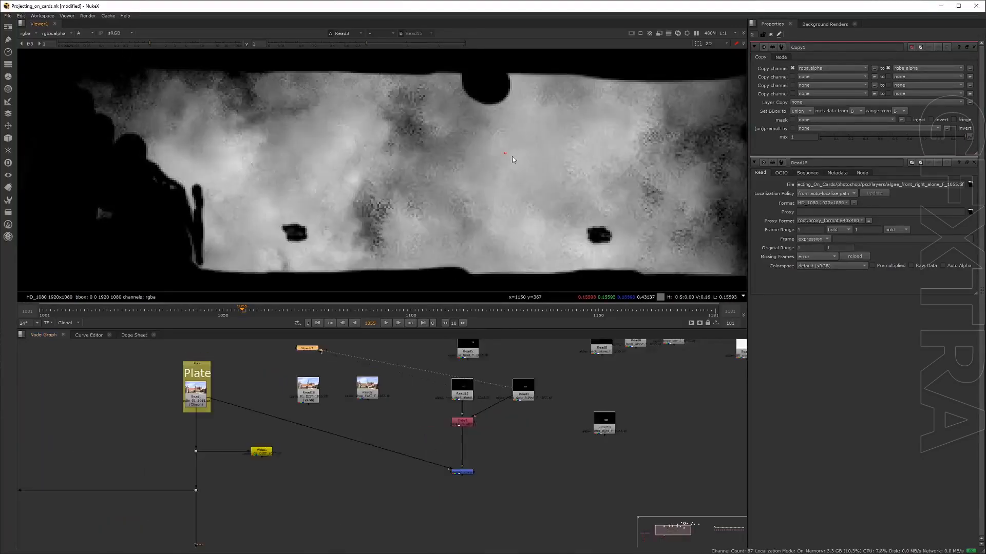
# Delete the Copy1 node and attach a new Shuffle node beneath Read3, with its output shown in the viewer.
pyautogui.click(470, 423)
pyautogui.press('Delete')
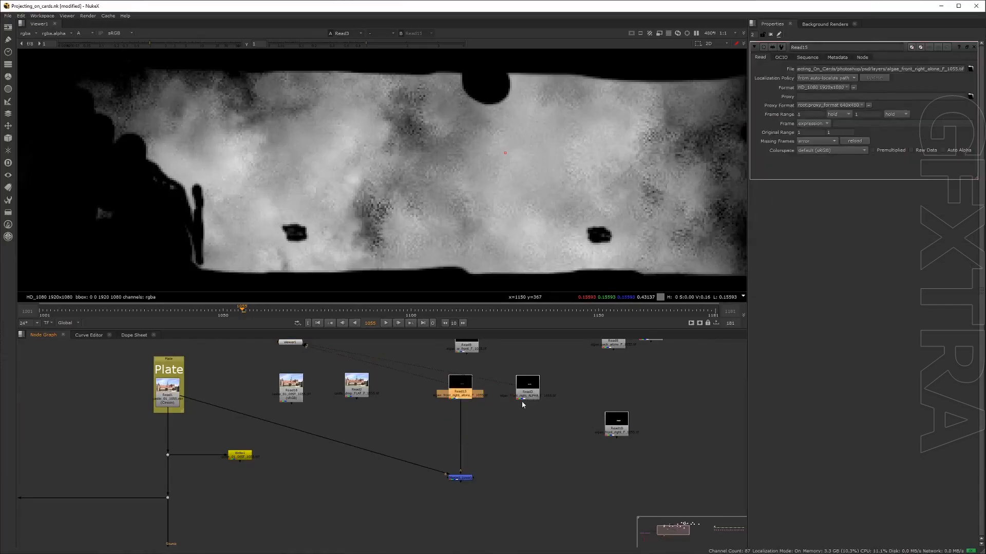
pyautogui.click(506, 418)
pyautogui.press('Tab')
pyautogui.write('shu')
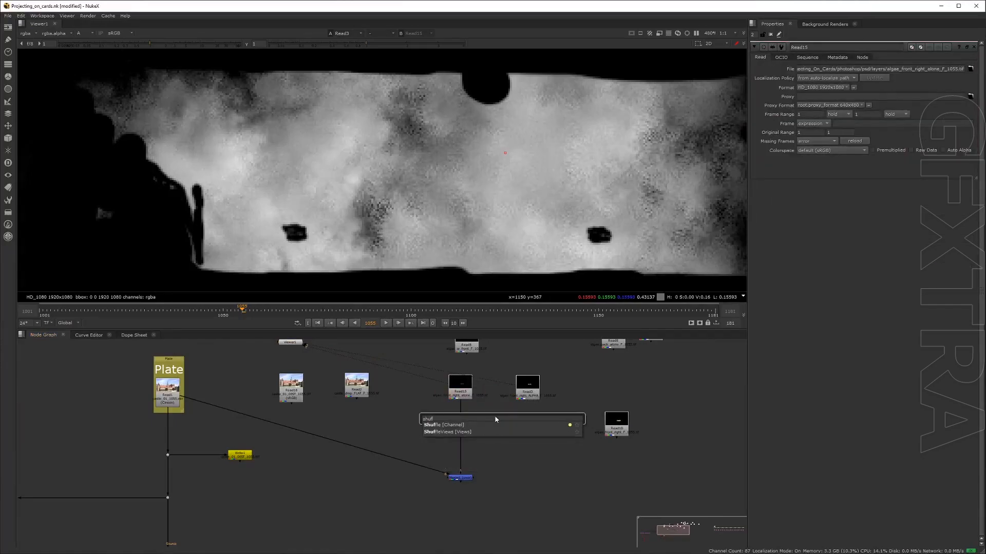
pyautogui.press('Return')
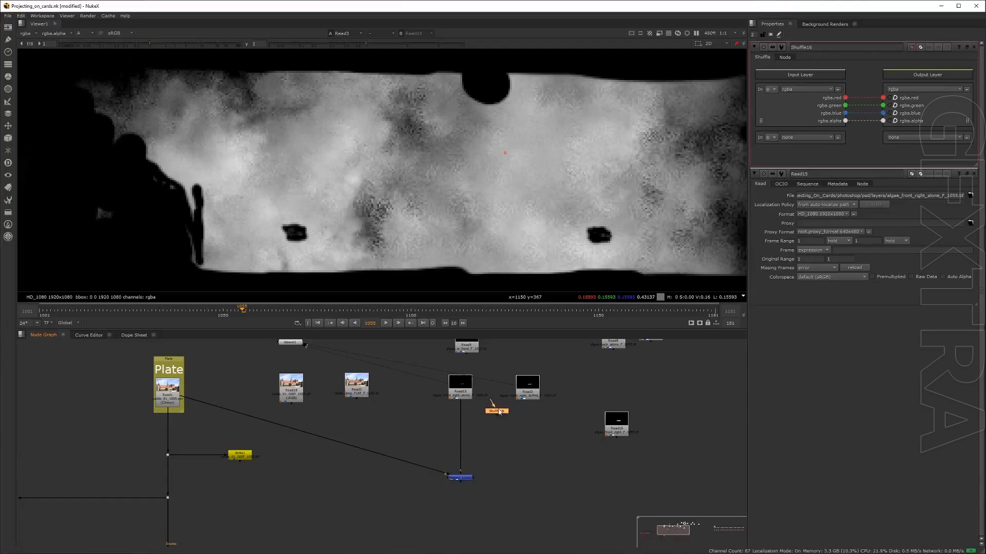
pyautogui.moveTo(499, 412); pyautogui.dragTo(531, 427)
pyautogui.press('1')
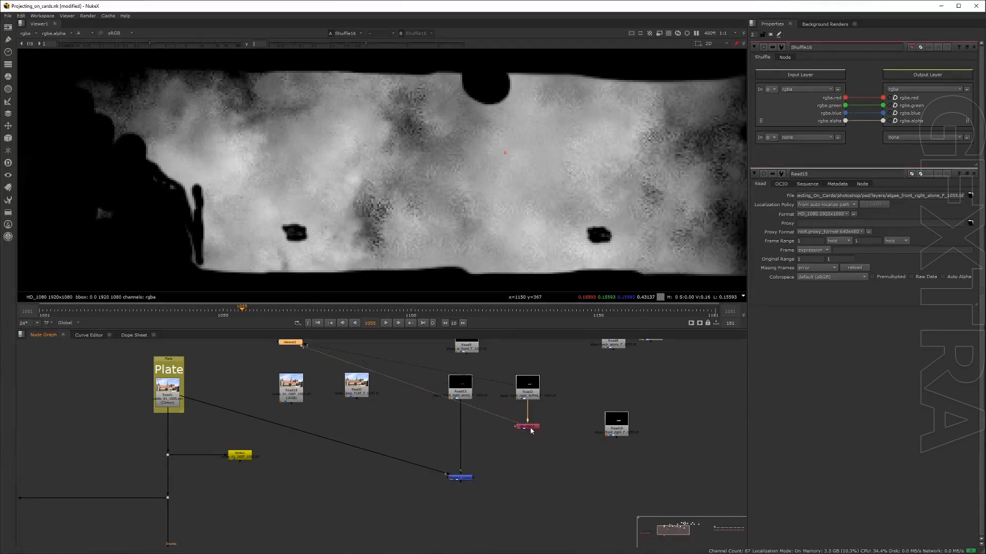
# Route rgba.red into the Shuffle's rgba.alpha output and check the node's alpha in the viewer.
pyautogui.scroll(-8, 598, 238)
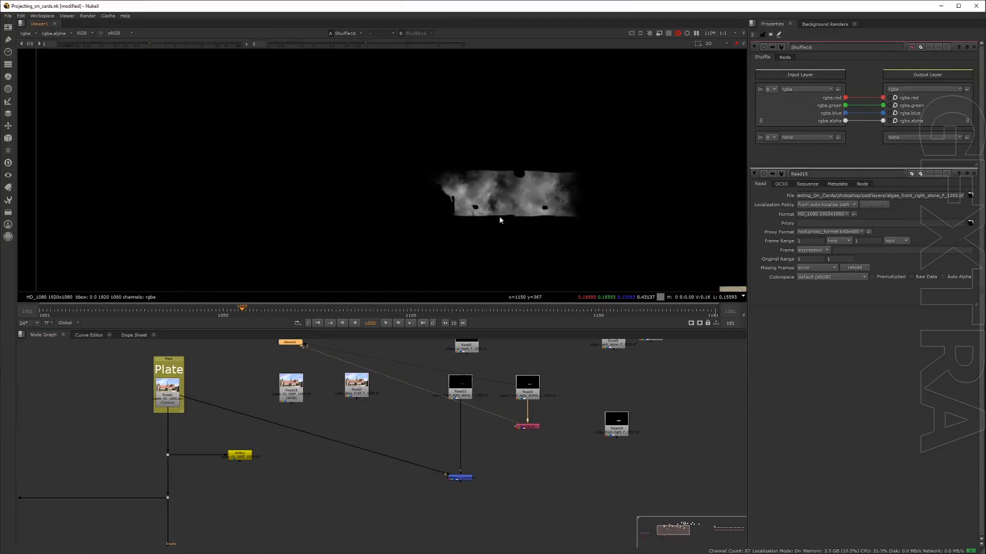
pyautogui.scroll(2, 416, 207)
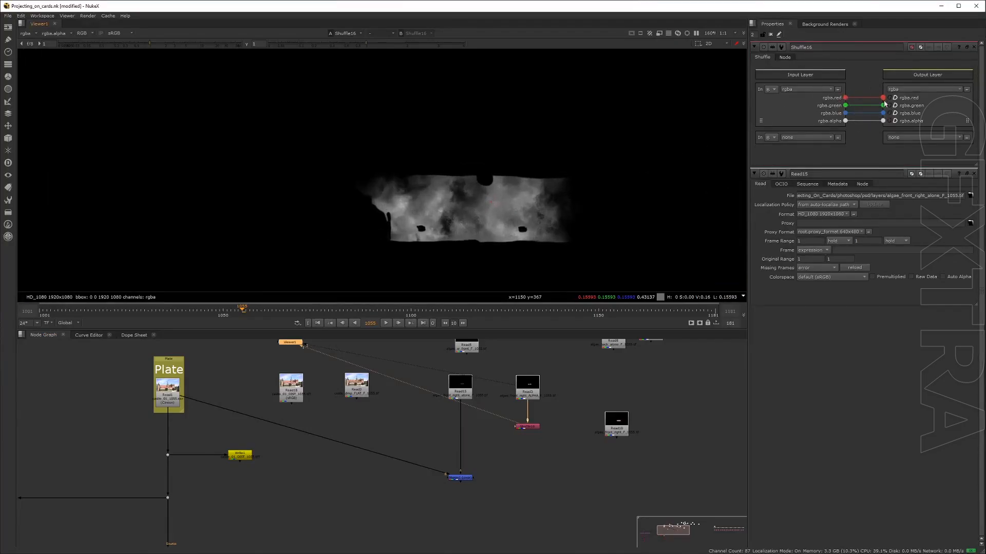
pyautogui.click(920, 90)
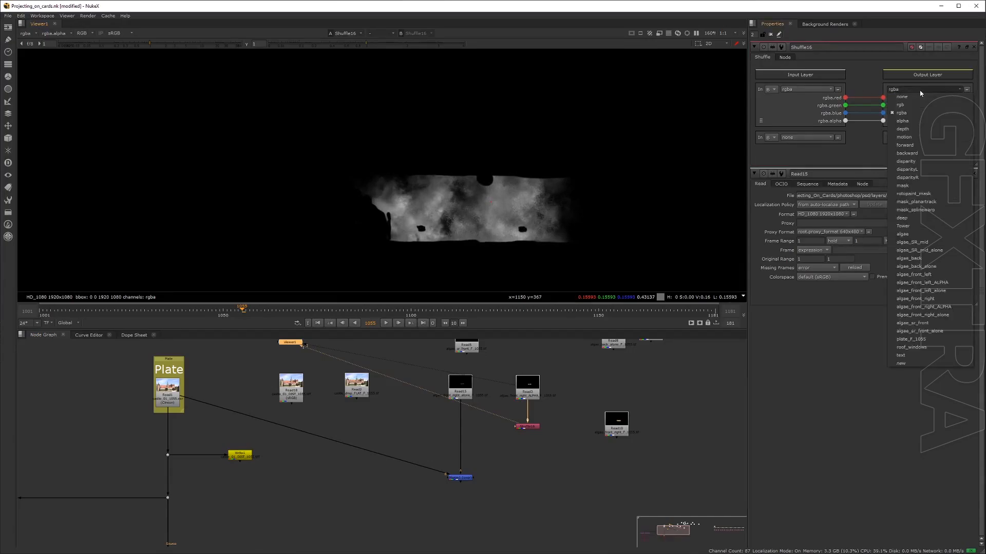
pyautogui.click(918, 91)
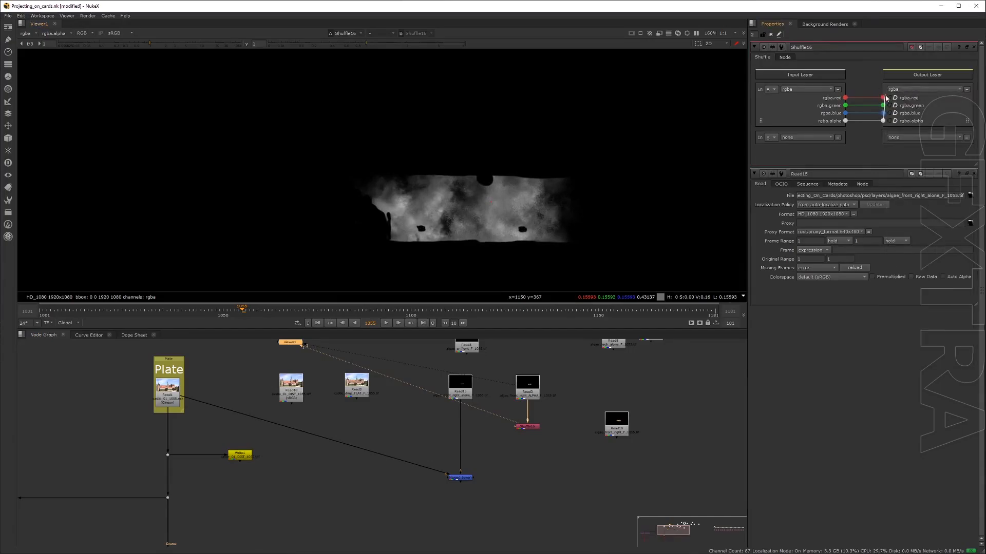
pyautogui.moveTo(846, 98); pyautogui.dragTo(883, 121)
pyautogui.click(530, 427)
pyautogui.press('1')
pyautogui.press('a')
# Disconnect the Shuffle's red, green and blue outputs and test rgba.blue as the source for its alpha.
pyautogui.moveTo(881, 114); pyautogui.dragTo(882, 120)
pyautogui.click(878, 105)
pyautogui.click(881, 98)
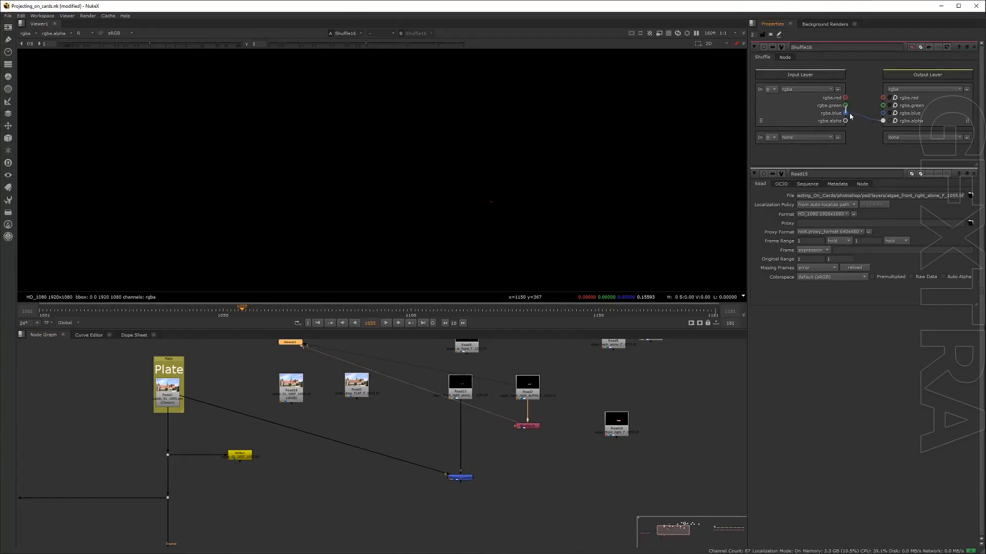
pyautogui.moveTo(847, 114); pyautogui.dragTo(883, 120)
pyautogui.press('a')
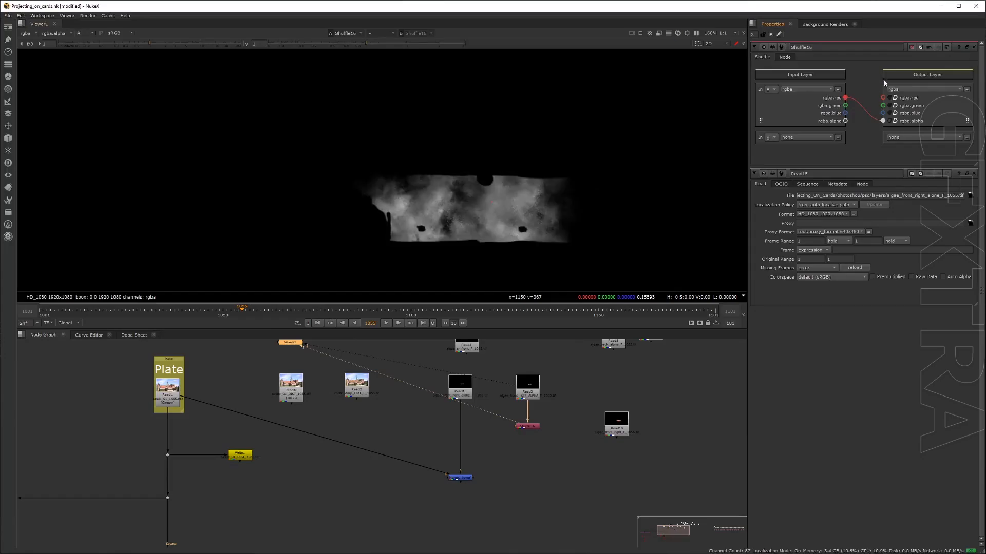
# Feed rgba.red into the Shuffle's red output as well and compare its alpha and red channels.
pyautogui.moveTo(854, 99); pyautogui.dragTo(883, 98)
pyautogui.press('a')
pyautogui.press('r')
pyautogui.click(471, 422)
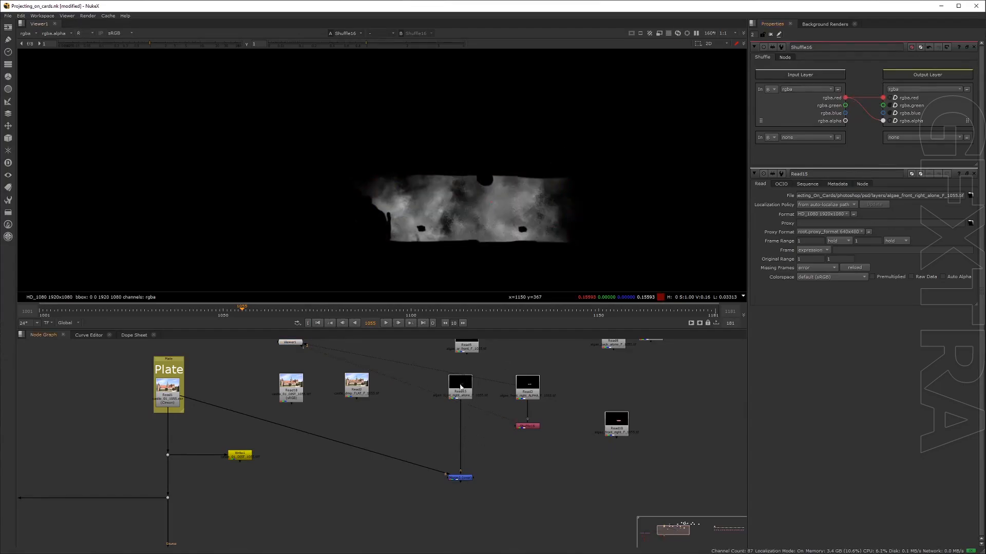
# View the alpha channel of Read15 to compare it with the shuffled mask.
pyautogui.click(461, 387)
pyautogui.press('1')
pyautogui.press('a')
# Insert a Copy node between Read15 and Merge1, with the Shuffle under Read3 supplying rgba.alpha.
pyautogui.click(473, 431)
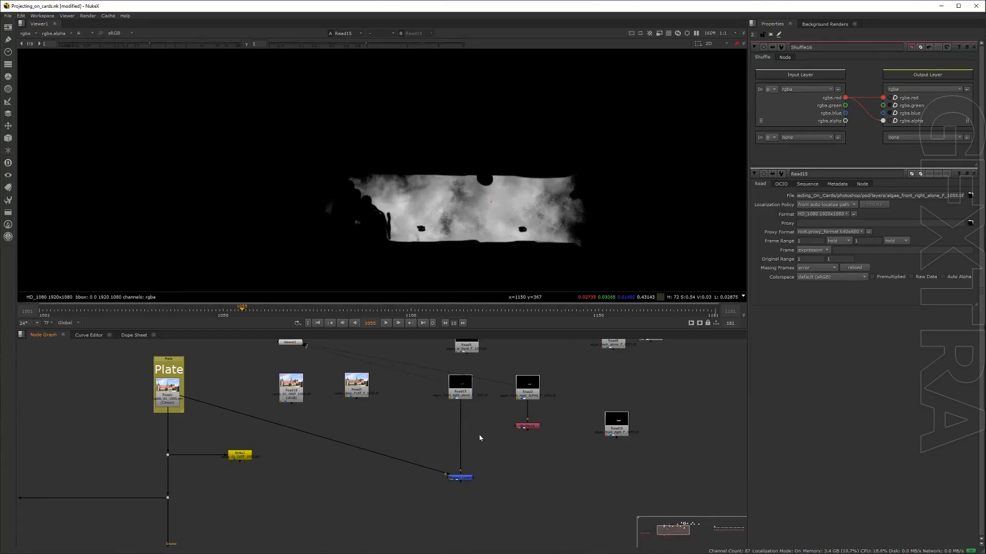
pyautogui.press('Tab')
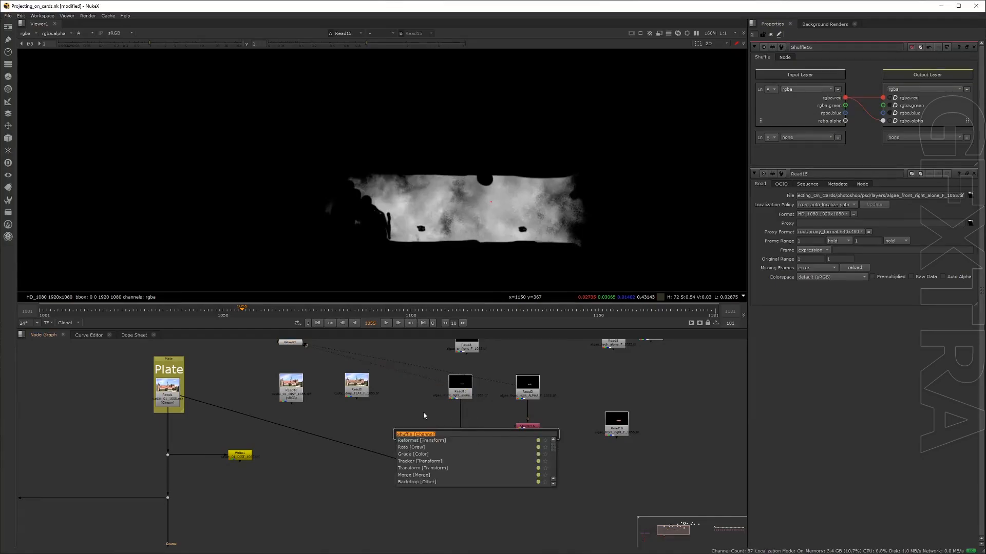
pyautogui.write('uf')
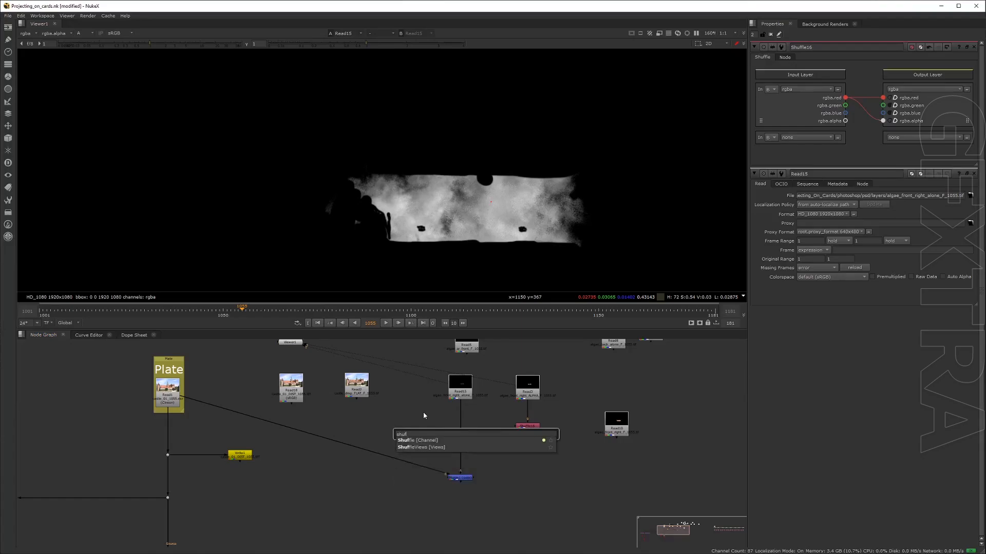
pyautogui.press('BackSpace')
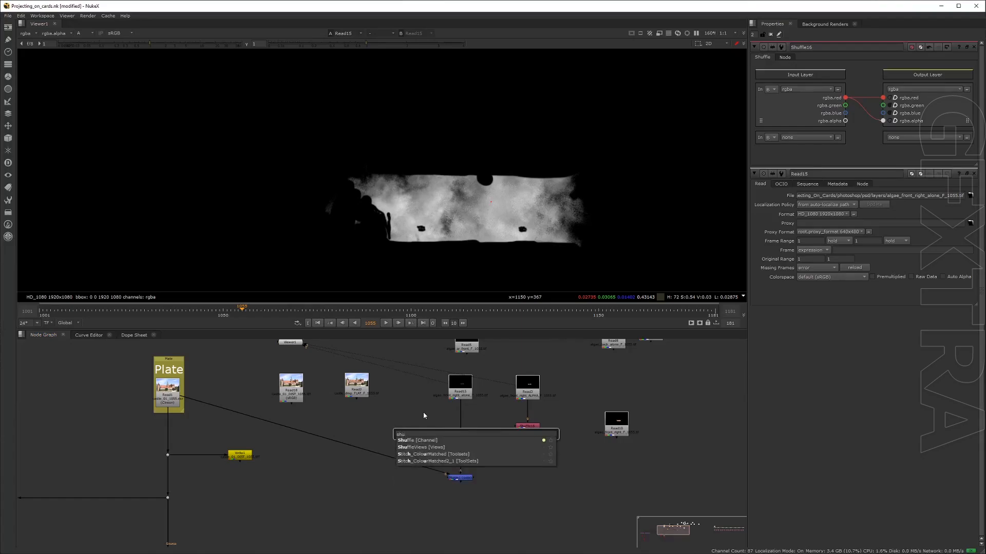
pyautogui.press('BackSpace')
pyautogui.press('BackSpace')
pyautogui.press('BackSpace')
pyautogui.write('copy')
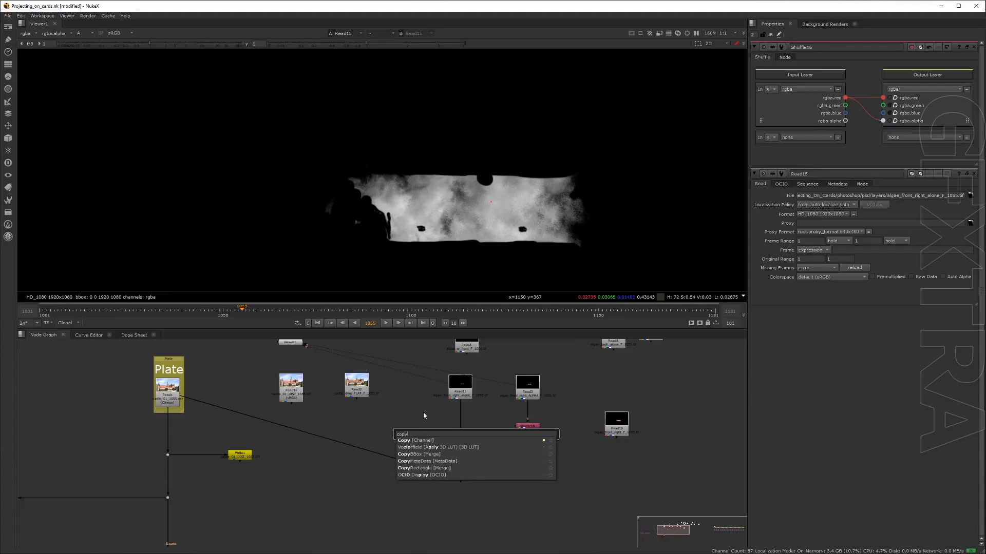
pyautogui.press('Return')
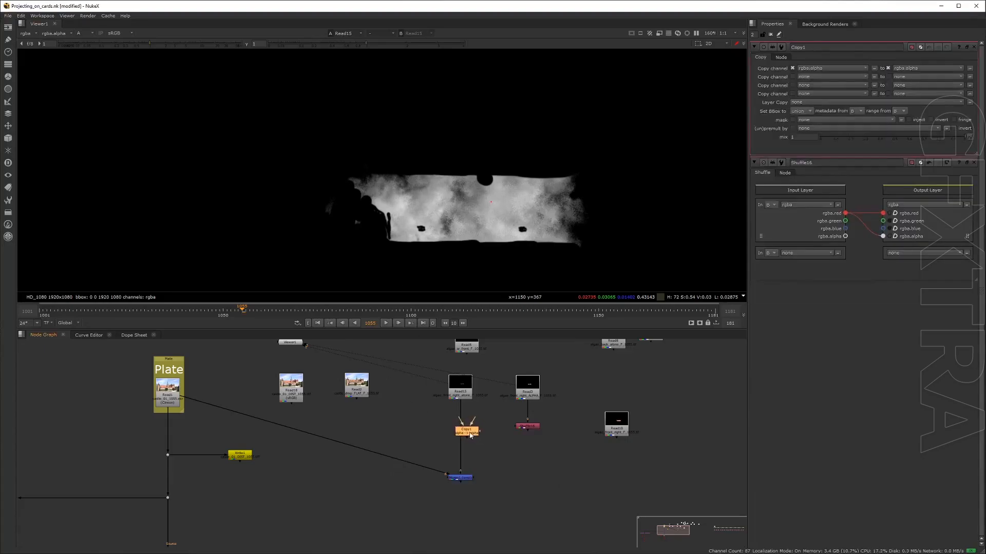
pyautogui.moveTo(470, 435); pyautogui.dragTo(525, 433)
# Check the Copy1 alpha, followed by the Merge1 result in full colour over the castle plate.
pyautogui.click(465, 433)
pyautogui.press('1')
pyautogui.click(470, 479)
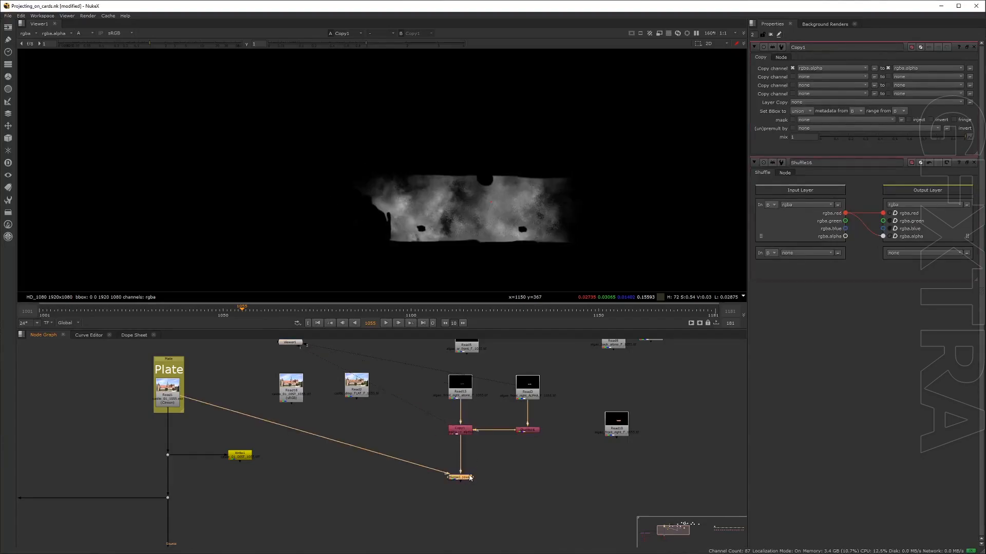
pyautogui.press('1')
pyautogui.press('a')
pyautogui.scroll(-2, 475, 217)
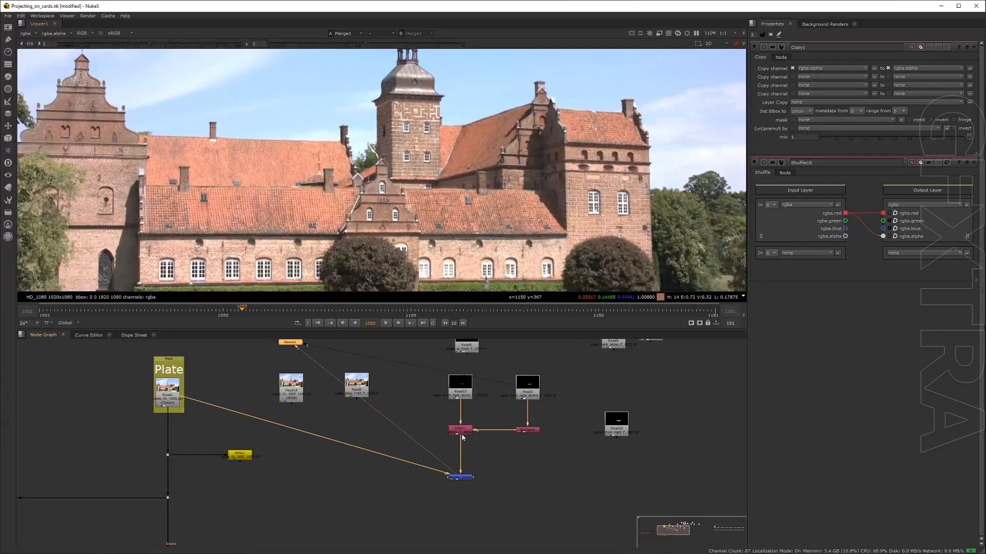
# Insert a Grade node between the Shuffle under Read3 and the Copy node.
pyautogui.click(467, 479)
pyautogui.press('Tab')
pyautogui.write('grade')
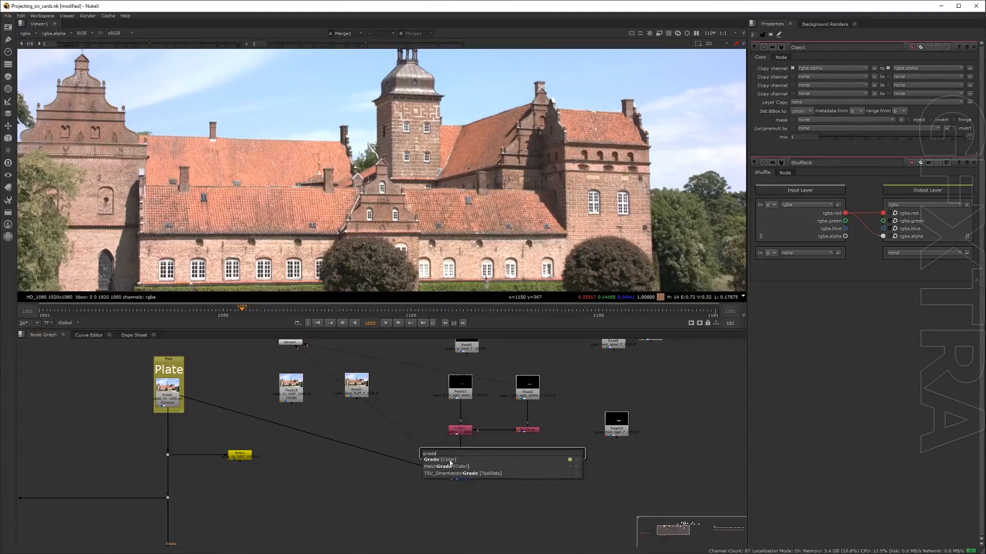
pyautogui.press('Return')
pyautogui.moveTo(502, 452); pyautogui.dragTo(529, 431)
pyautogui.click(527, 431)
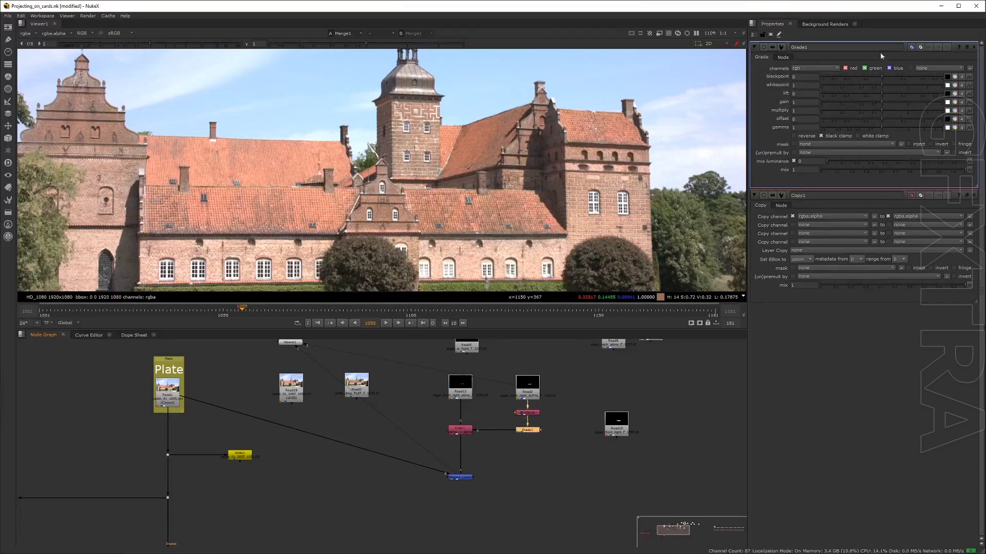
# Limit the Grade to the alpha channel, raise its gain to about 2.9 and inspect the algae on the front roof.
pyautogui.click(820, 68)
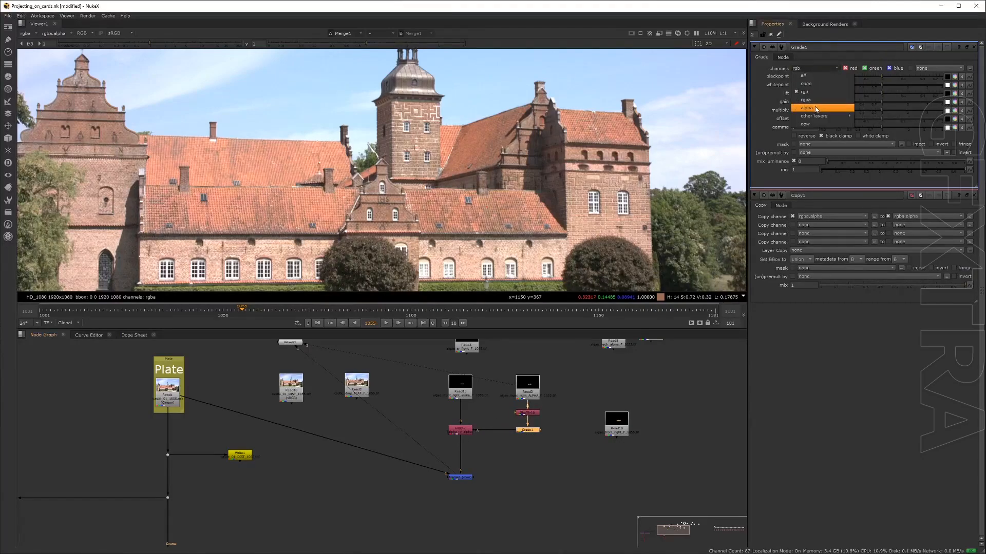
pyautogui.click(821, 106)
pyautogui.moveTo(883, 103); pyautogui.dragTo(925, 100)
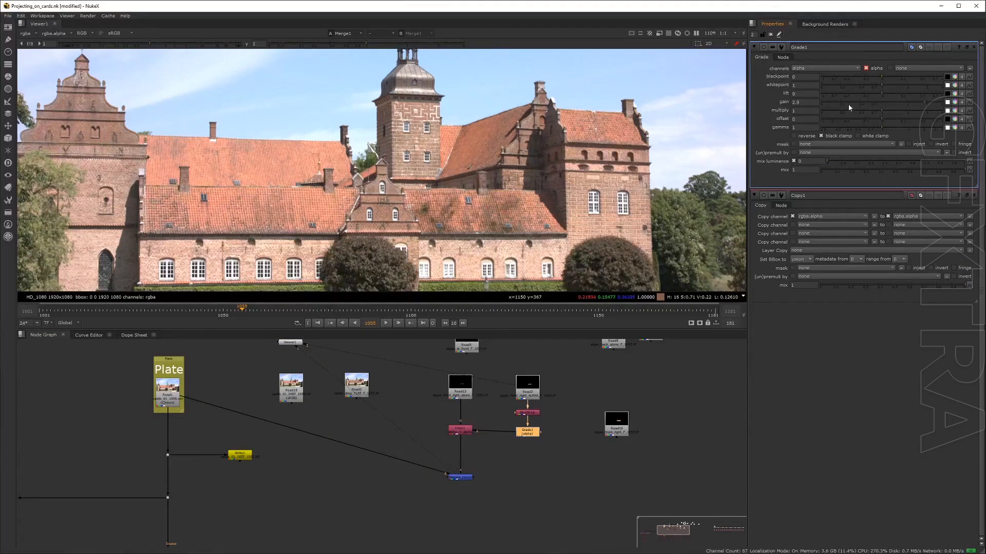
pyautogui.scroll(3, 482, 201)
pyautogui.scroll(2, 457, 214)
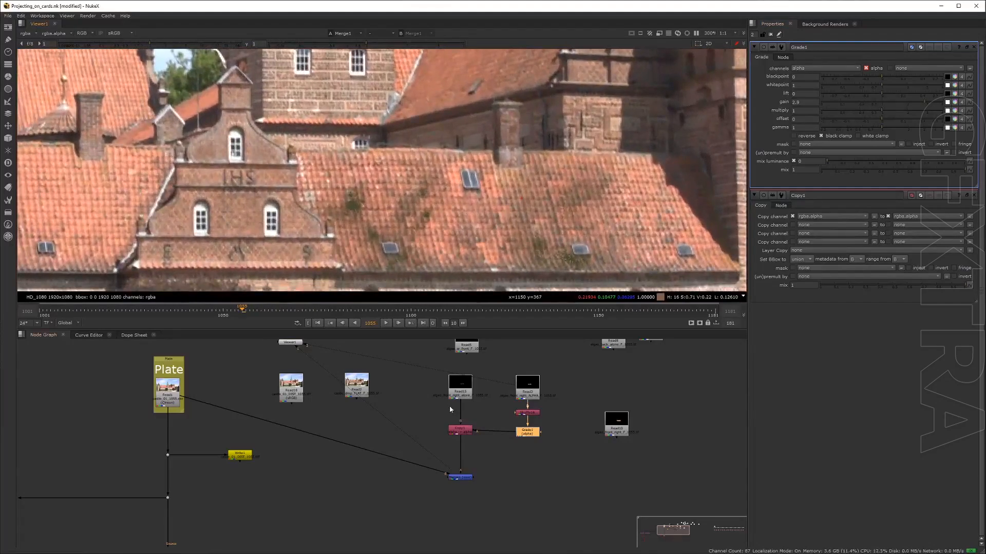
# View Read15's algae colour on its own.
pyautogui.click(460, 386)
pyautogui.press('1')
pyautogui.scroll(-3, 489, 238)
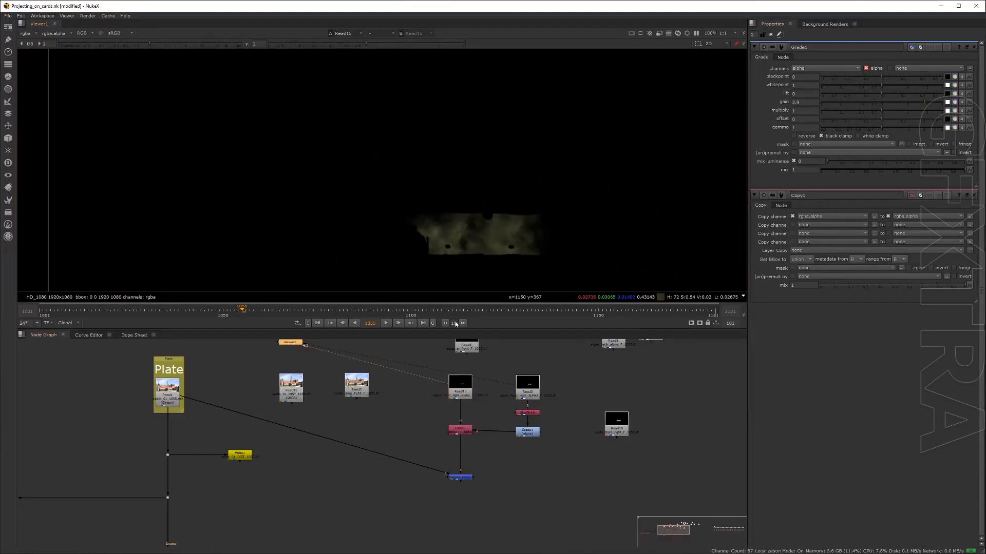
# Replace Copy1 with Read10 as Merge1's foreground input and inspect the merged front roof.
pyautogui.moveTo(456, 368); pyautogui.dragTo(441, 376, button='middle')
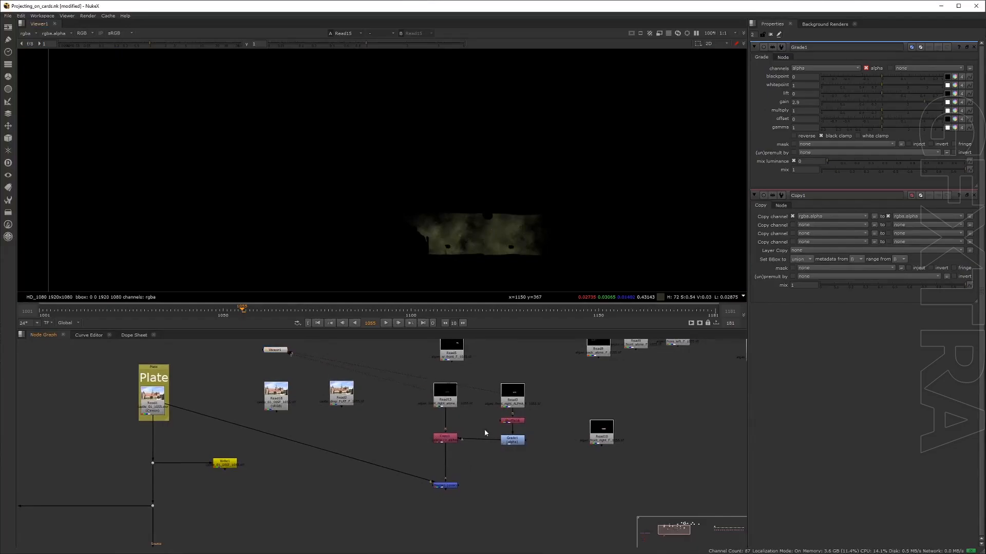
pyautogui.moveTo(444, 452); pyautogui.dragTo(551, 460)
pyautogui.click(445, 485)
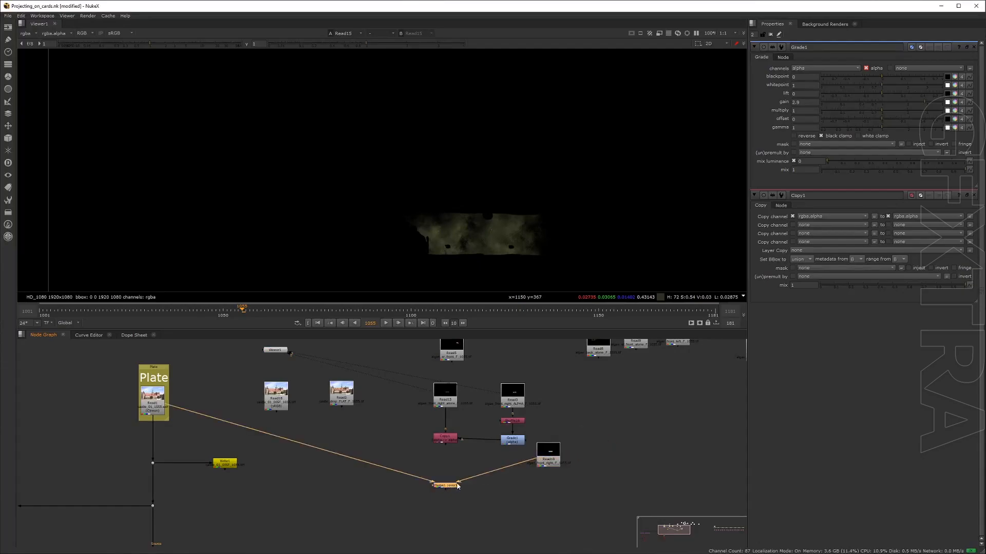
pyautogui.press('1')
pyautogui.scroll(-2, 486, 234)
pyautogui.scroll(4, 485, 234)
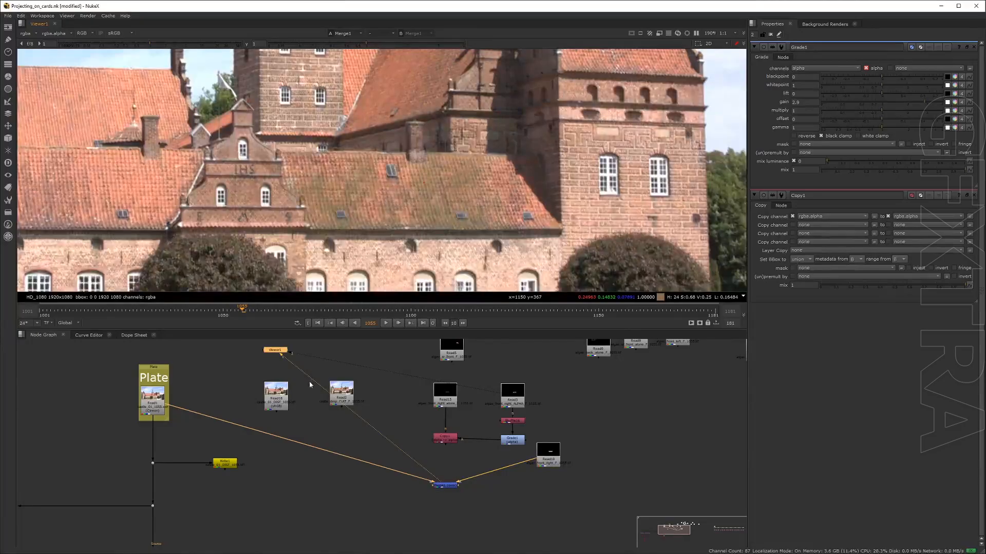
# Place Read10 closer to Merge1 and compare its roof patch alone with the Merge1 result.
pyautogui.moveTo(538, 467); pyautogui.dragTo(496, 472)
pyautogui.press('1')
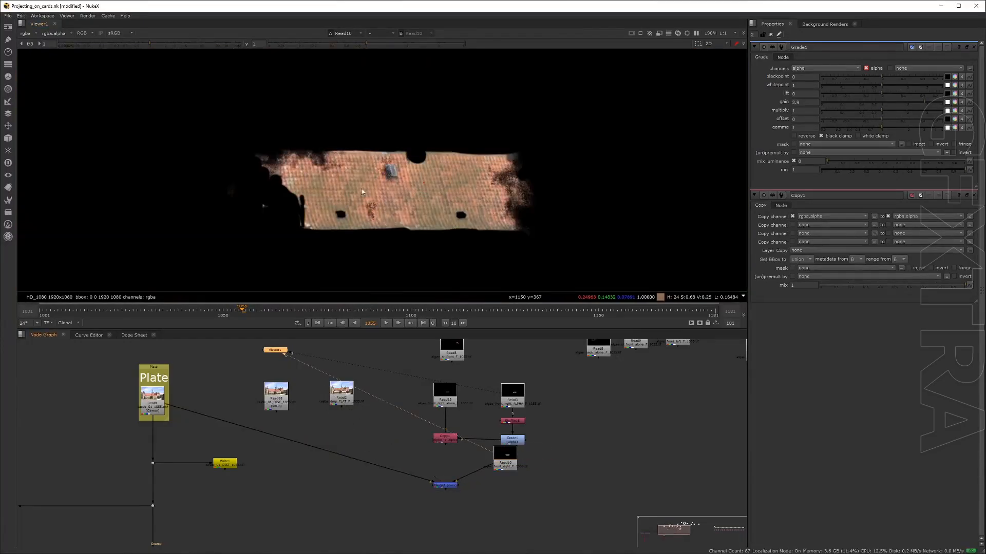
pyautogui.click(445, 485)
pyautogui.press('1')
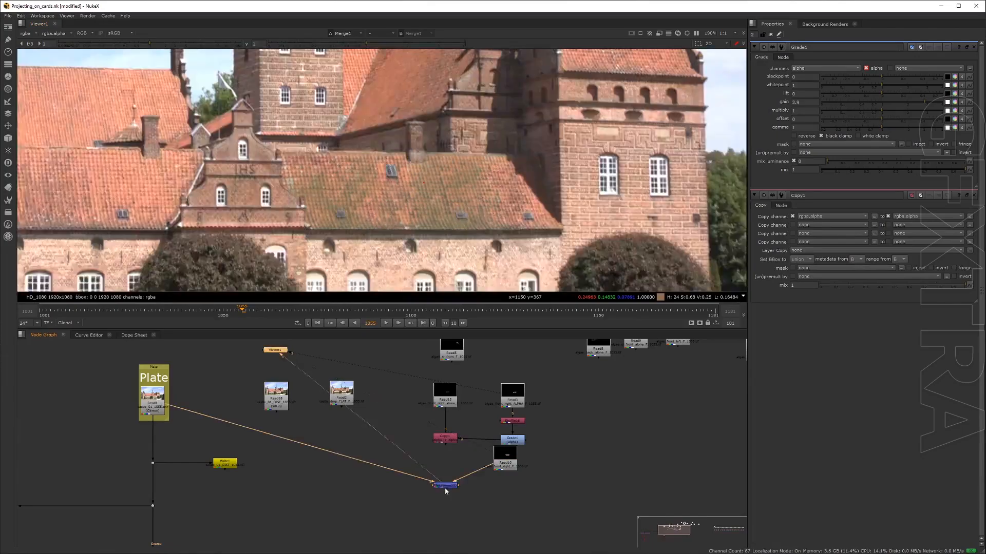
# Move the Read15 algae branch with its Shuffle, Grade1 and Copy1 nodes aside, clear of Read10 and Merge1.
pyautogui.scroll(-3, 370, 175)
pyautogui.moveTo(383, 360); pyautogui.dragTo(668, 421)
pyautogui.click(566, 425)
pyautogui.scroll(-4, 542, 397)
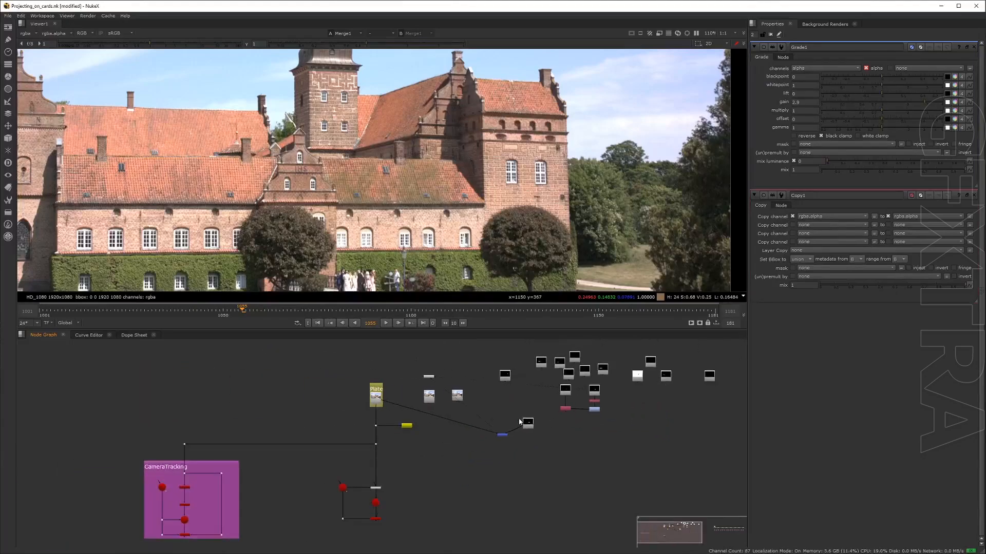
# Position Read10 directly above Merge1 and view its roof patch on its own.
pyautogui.moveTo(540, 395); pyautogui.dragTo(495, 429, button='middle')
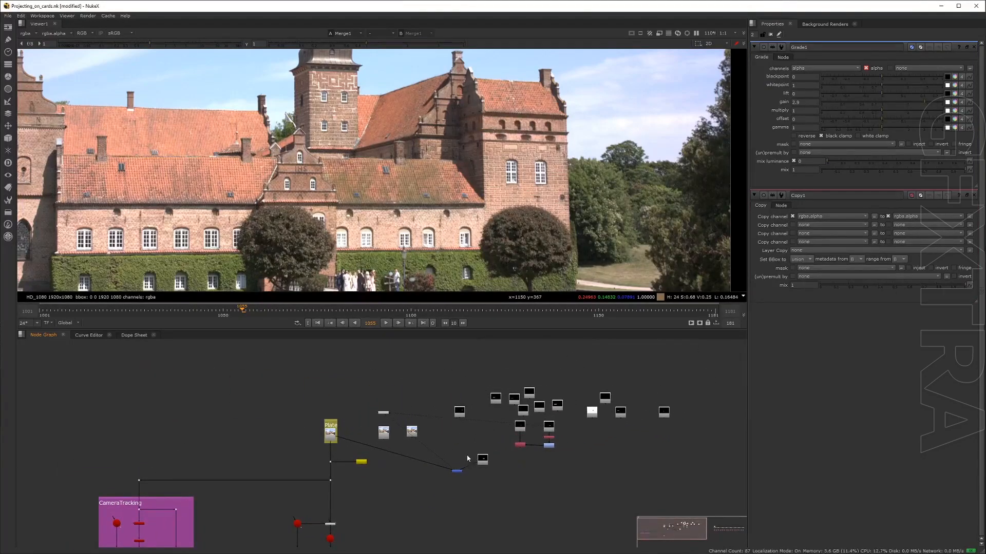
pyautogui.scroll(4, 495, 432)
pyautogui.moveTo(495, 433); pyautogui.dragTo(571, 368, button='middle')
pyautogui.moveTo(554, 405); pyautogui.dragTo(505, 392)
pyautogui.scroll(2, 506, 396)
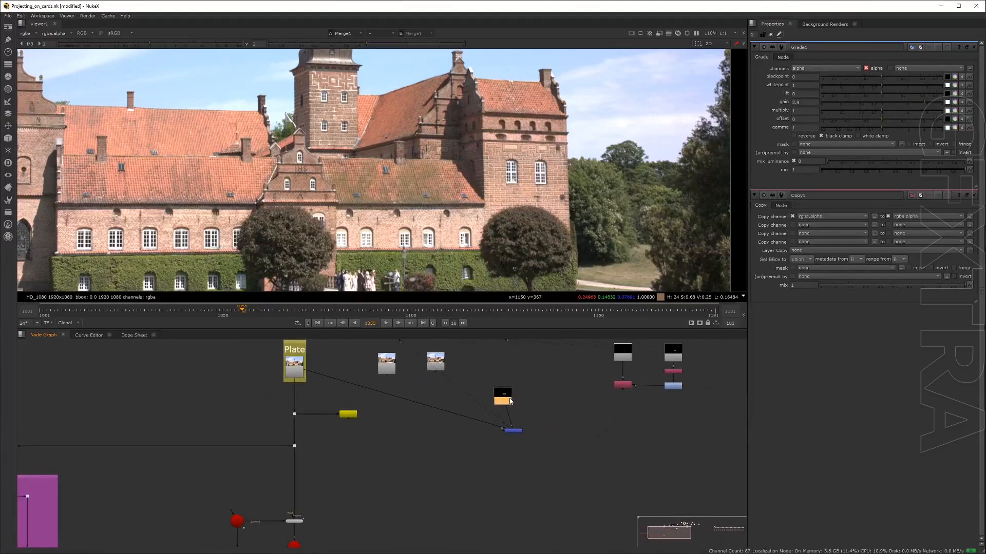
pyautogui.press('1')
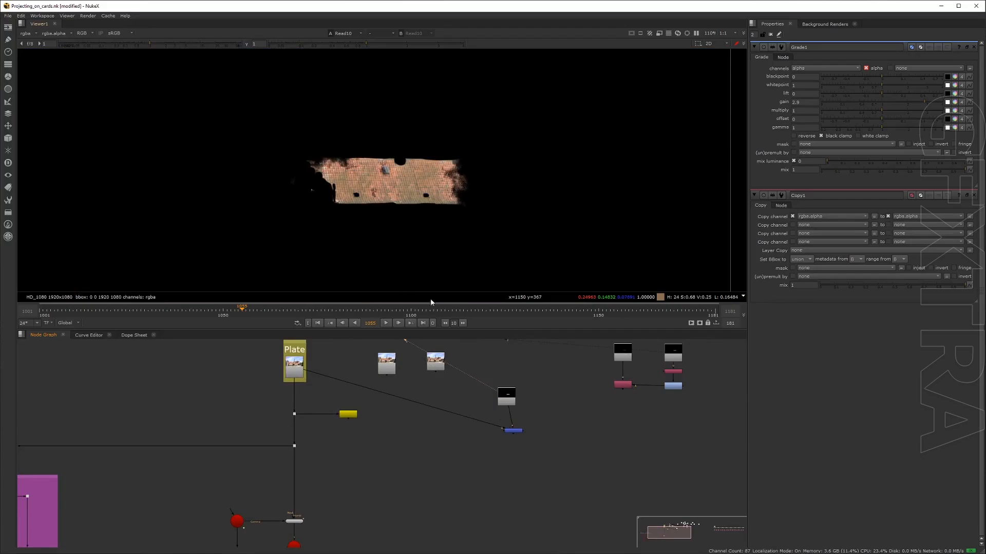
# Select Read10 for a layout check and shift Merge1 slightly closer to the Plate node.
pyautogui.click(506, 397)
pyautogui.scroll(-2, 499, 421)
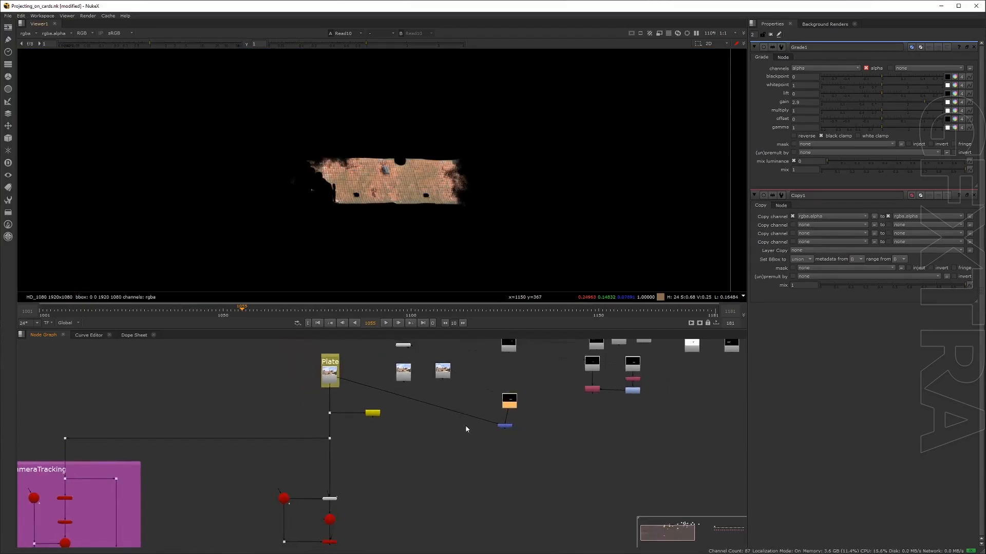
pyautogui.scroll(-2, 477, 435)
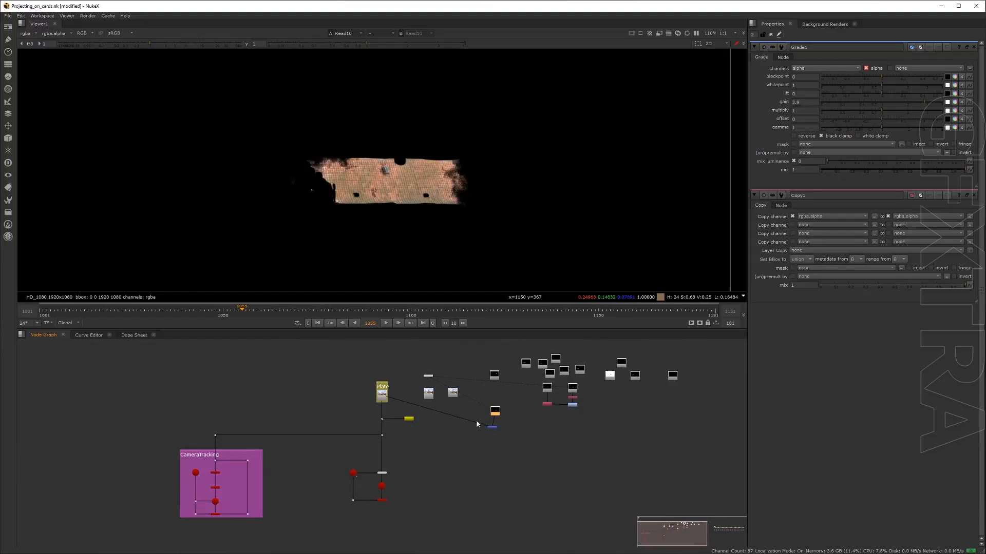
pyautogui.click(472, 430)
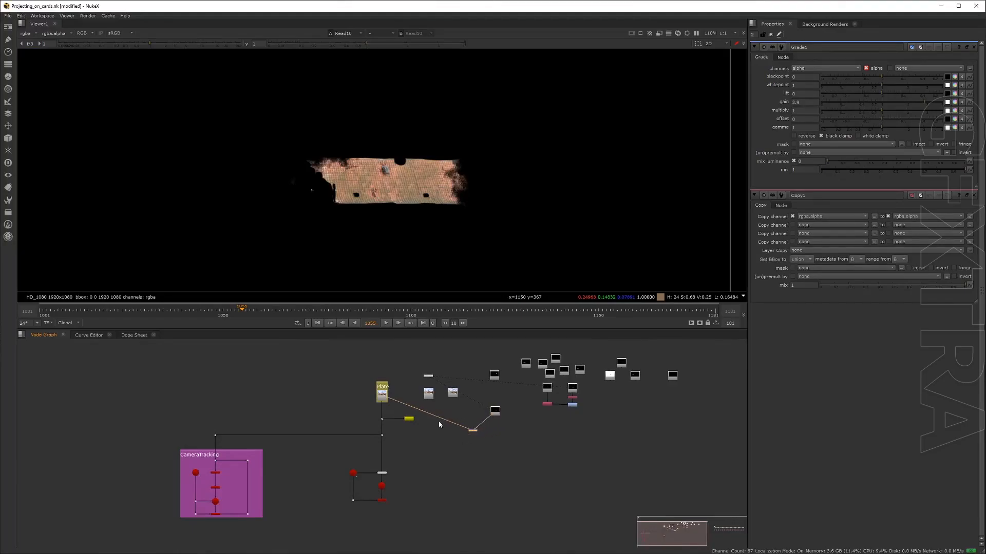